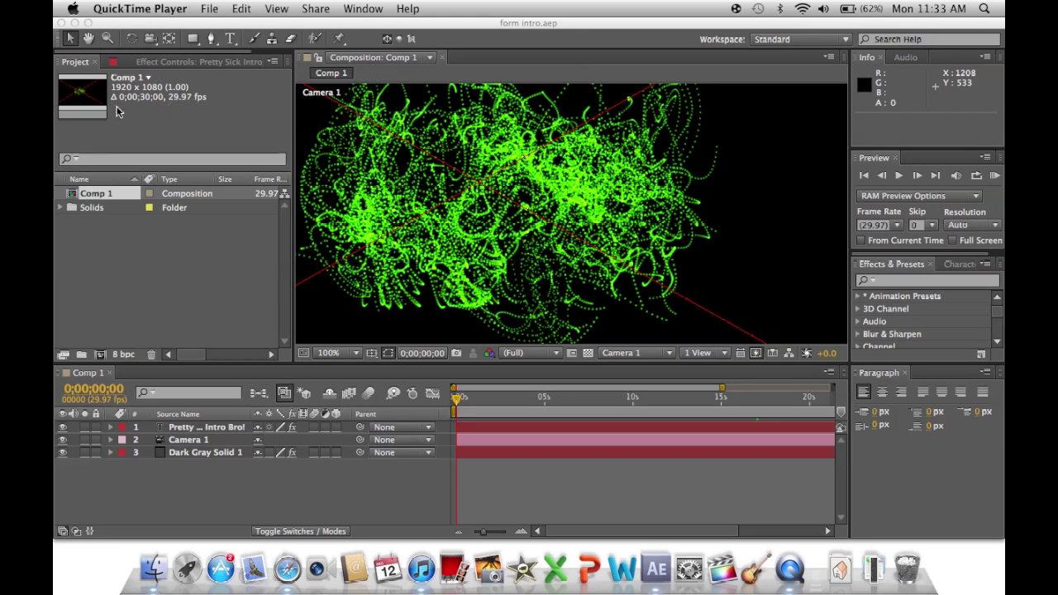
Scrub the Comp 1 intro from the start past the 1-second mark
left_click(421, 25)
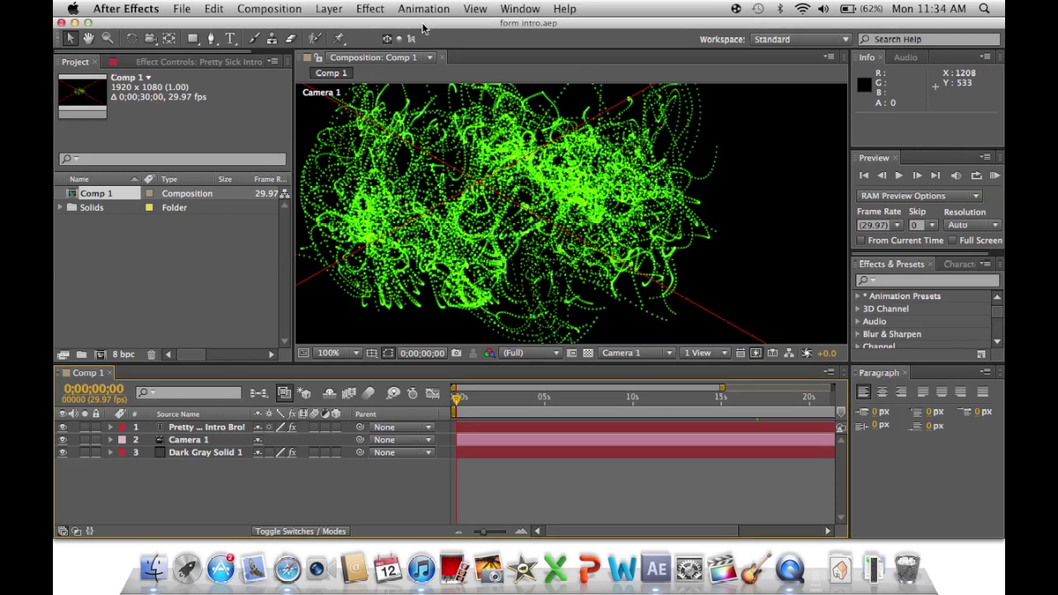
left_click(232, 116)
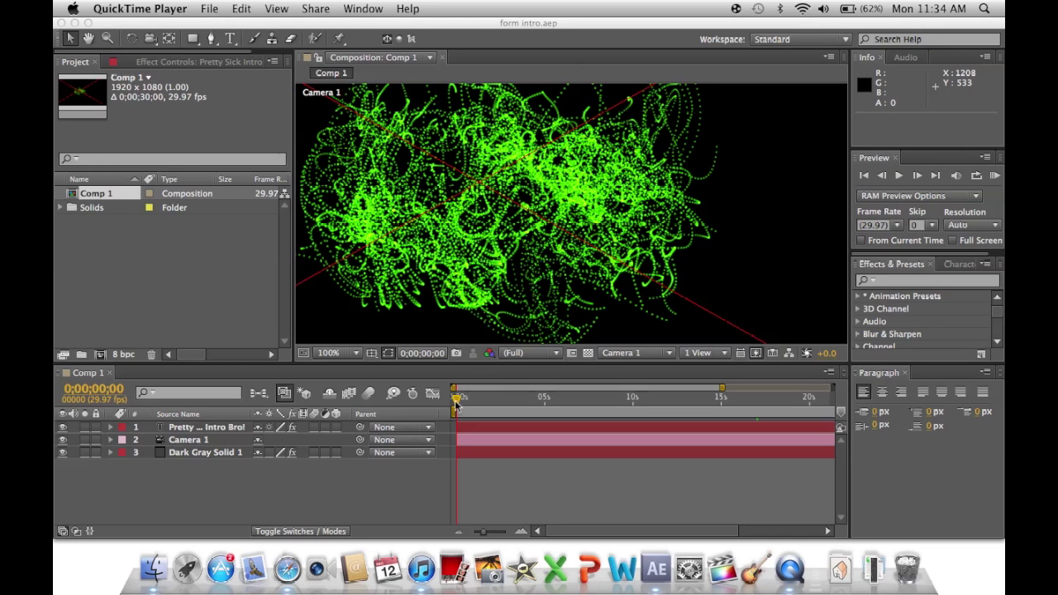
left_click(463, 401)
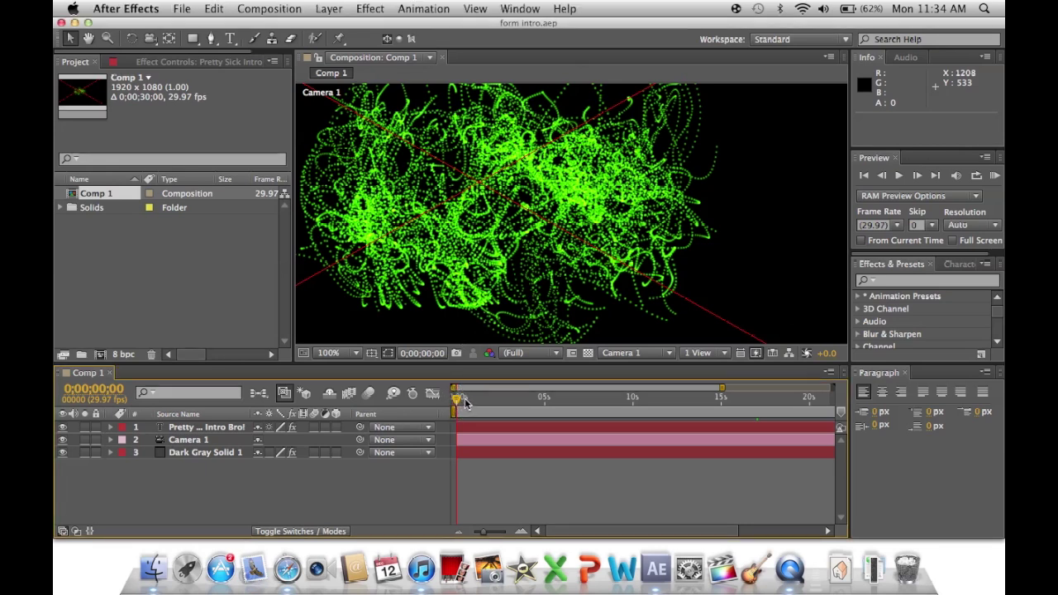
left_click(456, 402)
left_click_drag(460, 403, 470, 405)
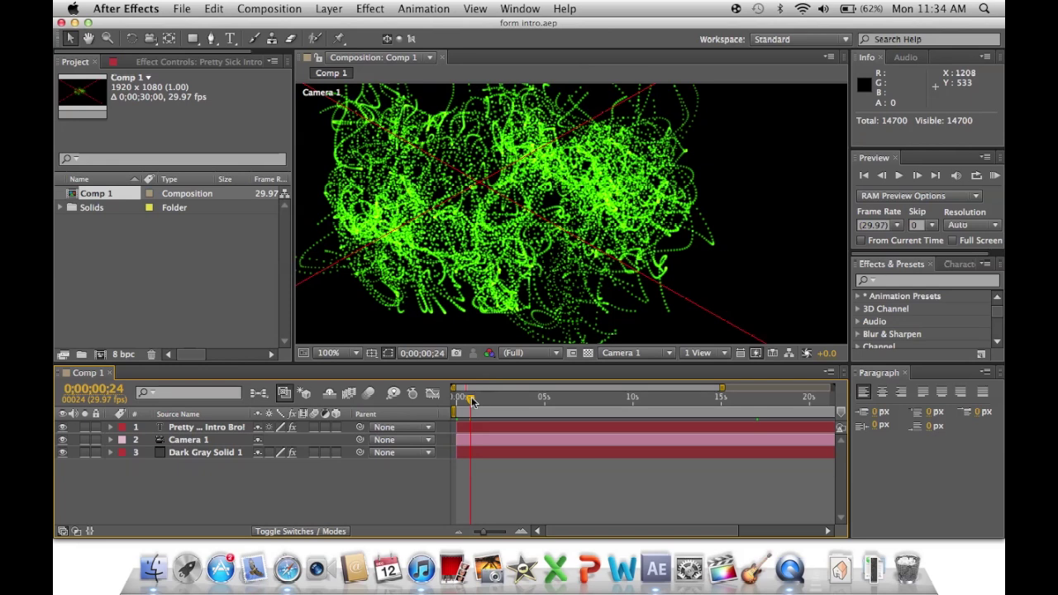
left_click_drag(473, 401, 691, 388)
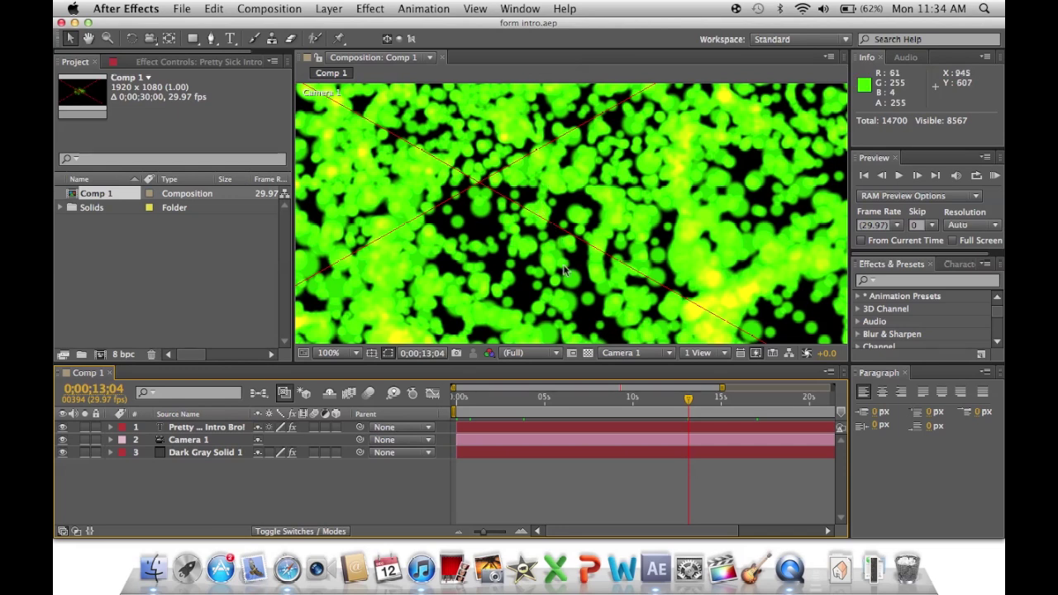
Scrub through the particle explosion near 13 seconds to the 'Pretty Sick Intro Bro!' title around 16–17 seconds
left_click(691, 403)
left_click_drag(691, 403, 753, 398)
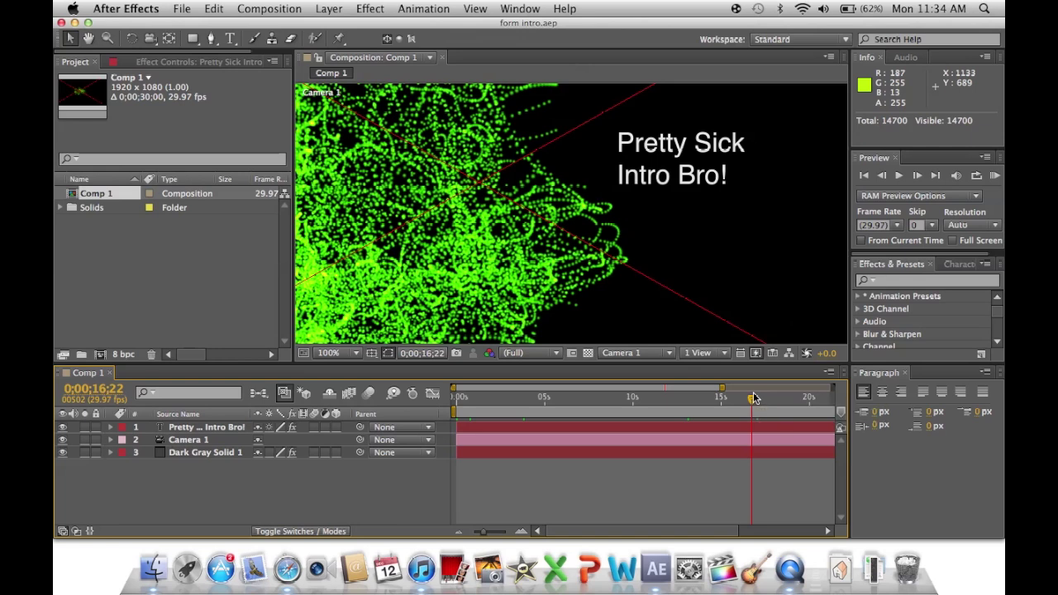
left_click(754, 400)
left_click_drag(754, 402, 766, 409)
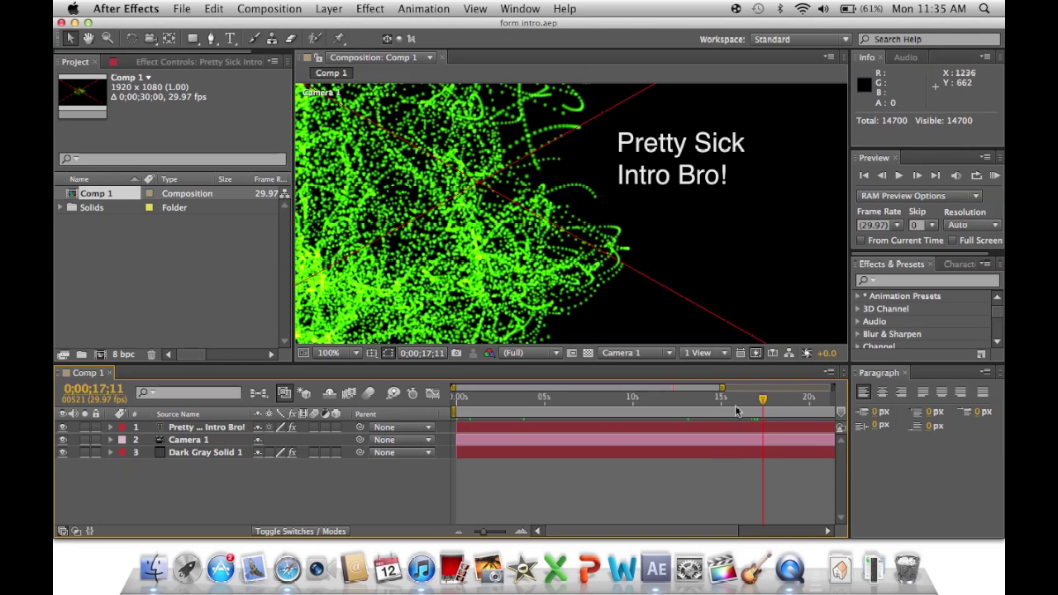
left_click_drag(763, 401, 482, 403)
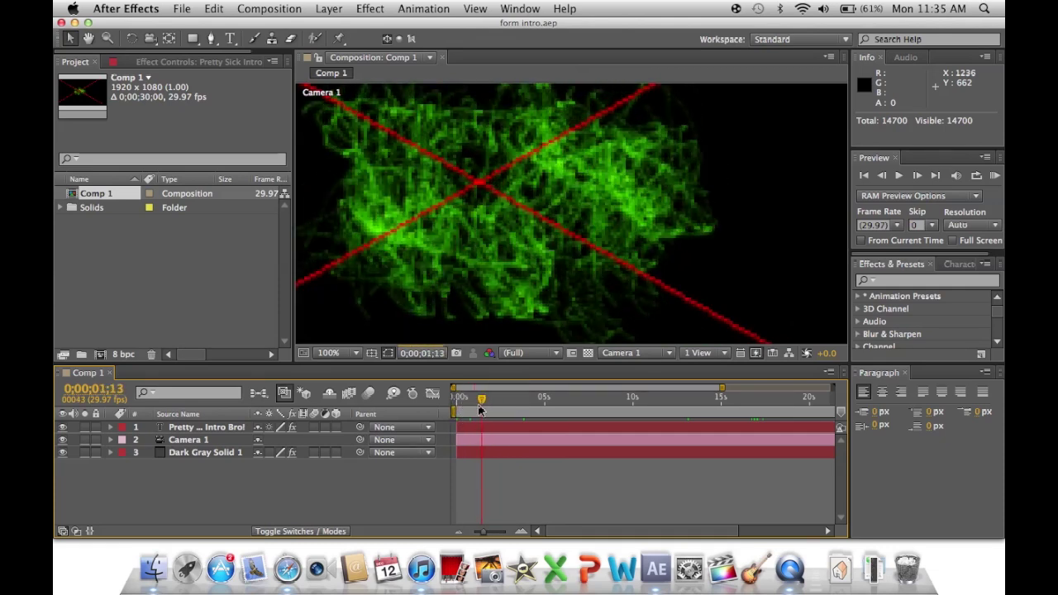
Start a new, empty After Effects project
left_click(180, 8)
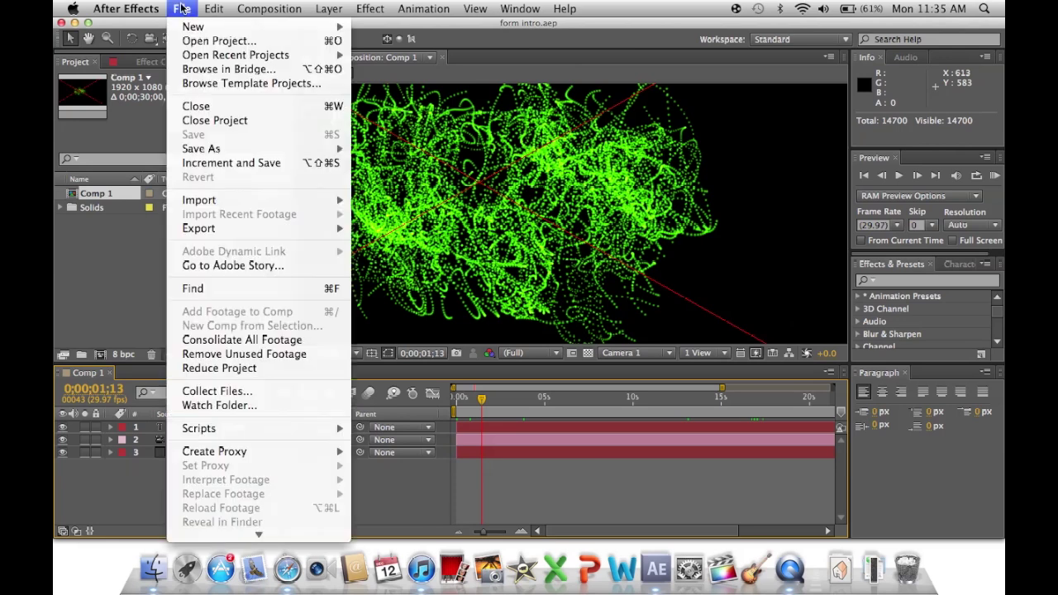
mouse_move(212, 17)
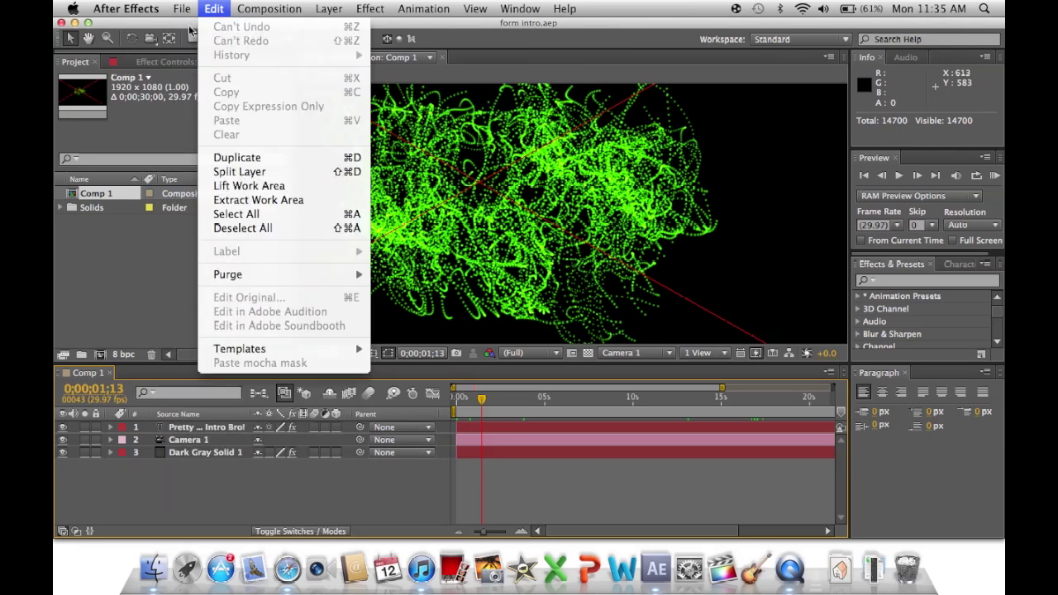
mouse_move(182, 10)
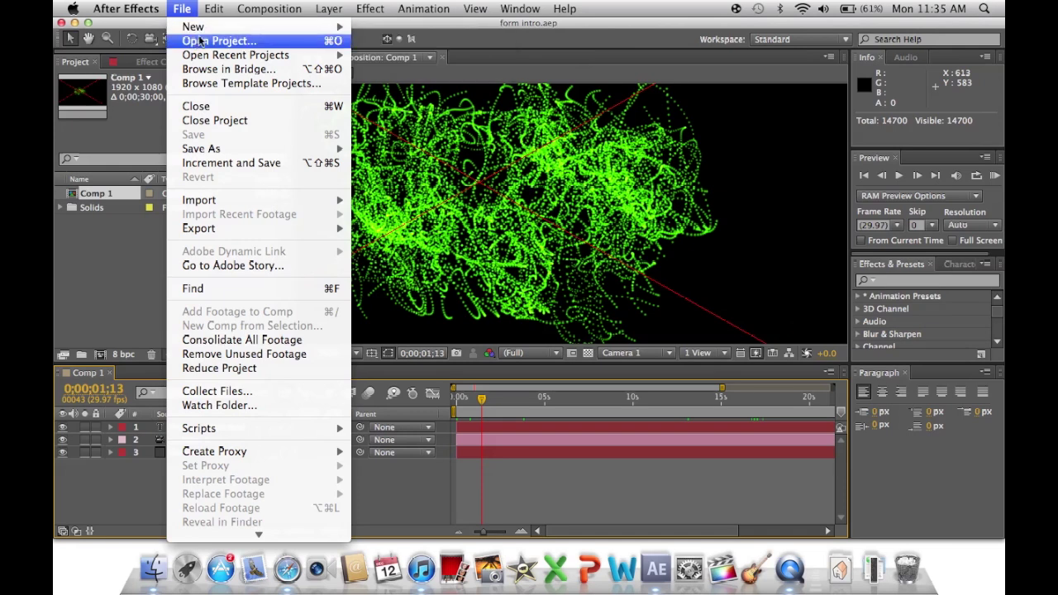
left_click(362, 31)
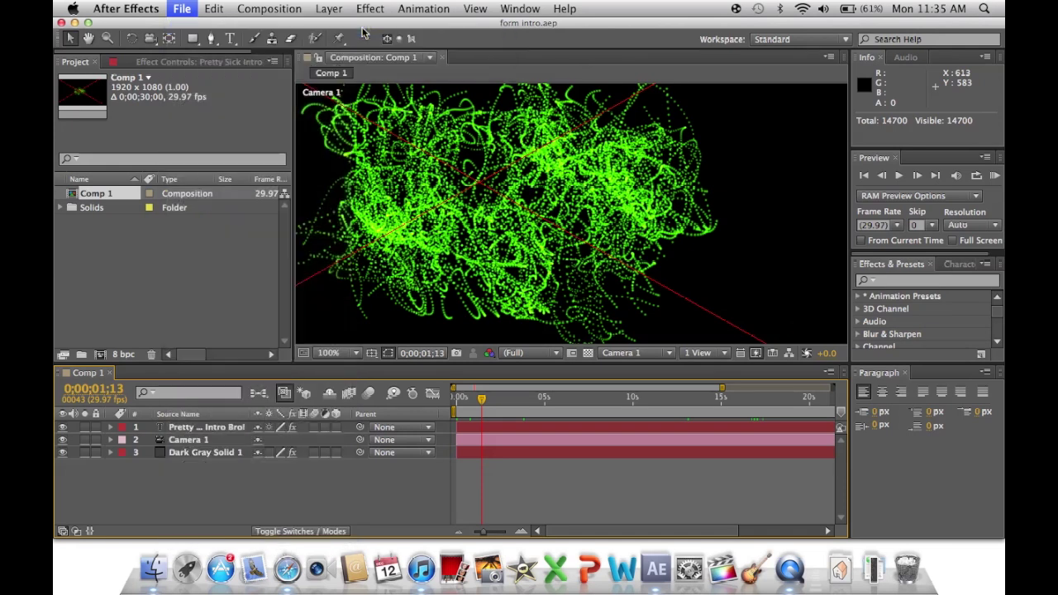
Create a 1920×1080, 29.97 fps, 30-second composition named 'Form'
left_click(266, 9)
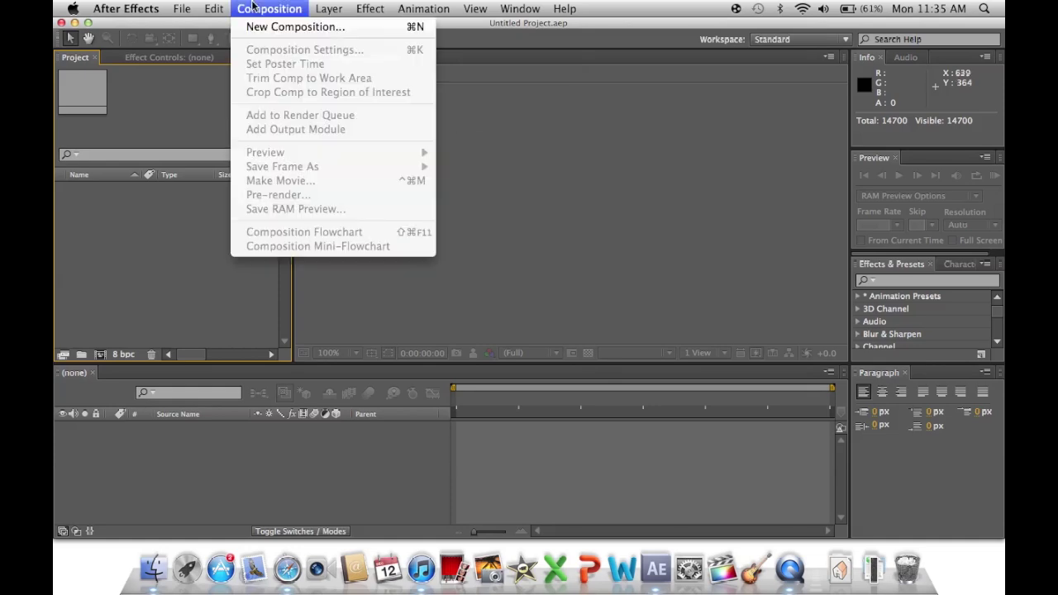
left_click(297, 26)
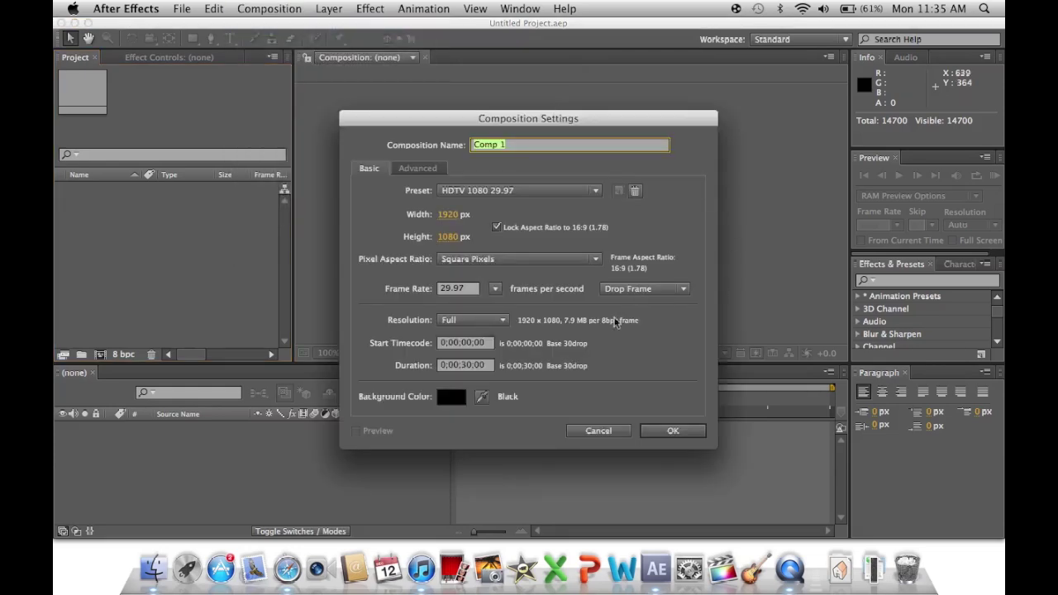
type("Form")
key("Return")
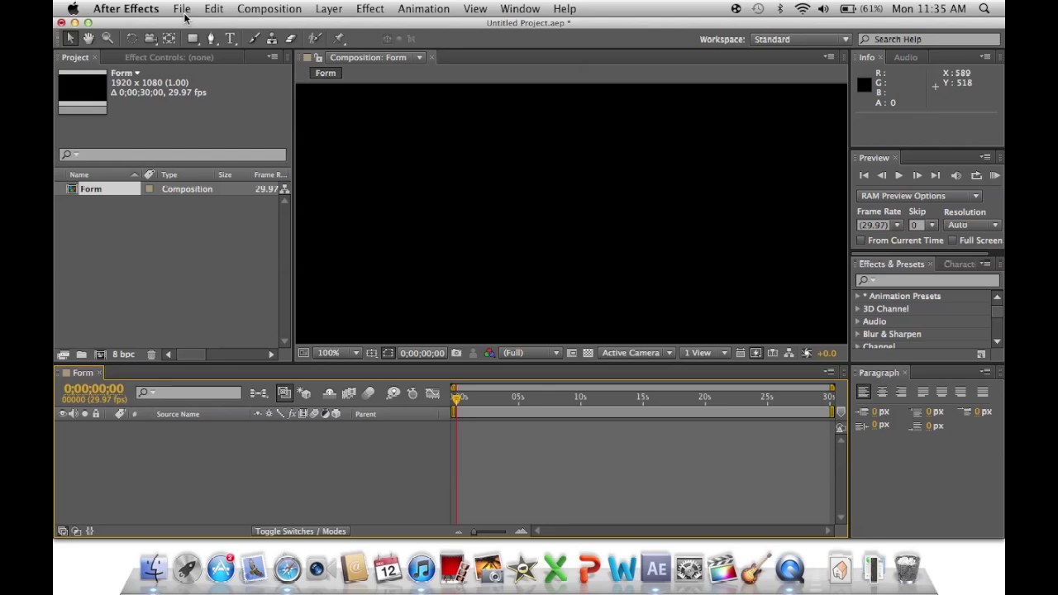
Search the Effects & Presets panel for 'trapc'
left_click(885, 283)
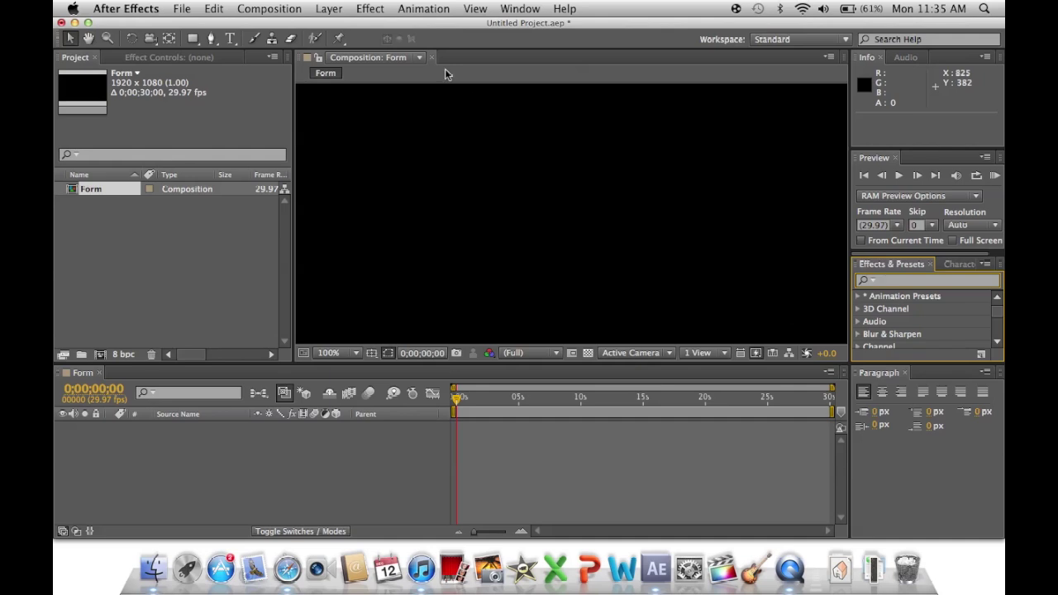
left_click(202, 33)
left_click(901, 282)
type("trapcode")
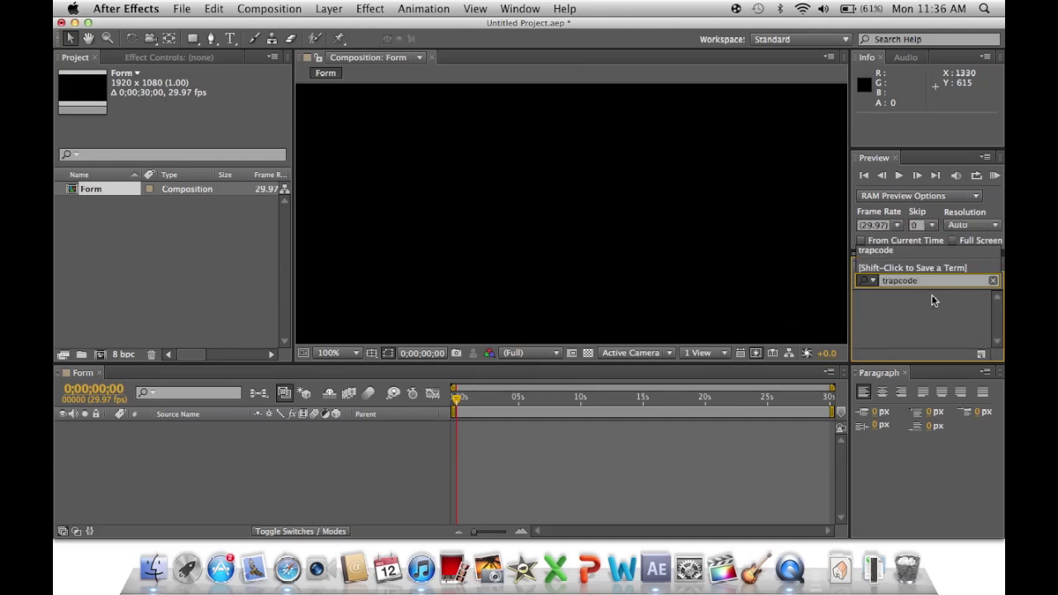
key("Return")
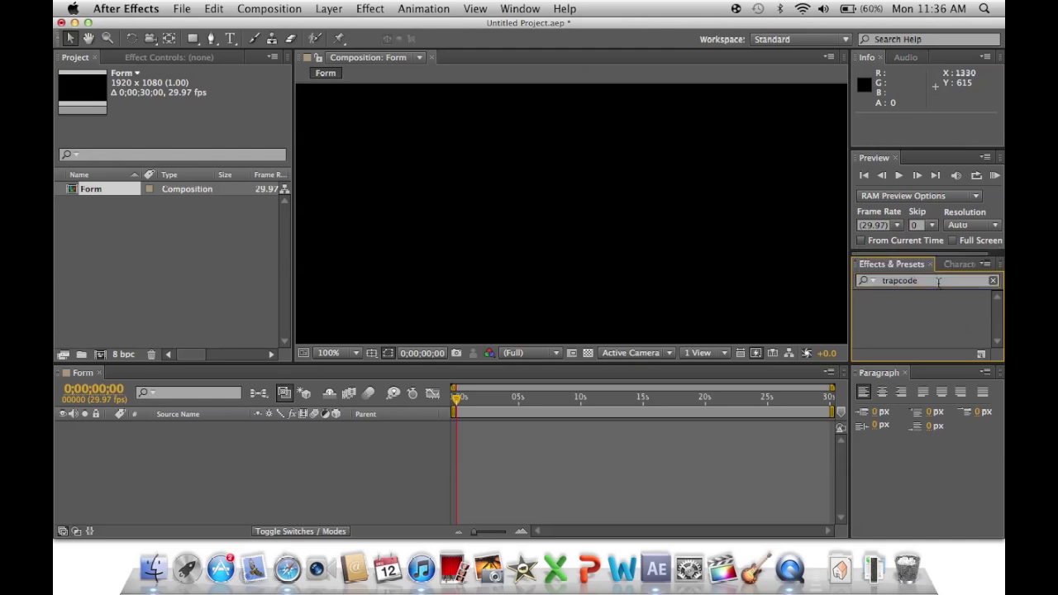
Replace the search with 'form', scroll to Trapcode > Form and try dropping it on the empty comp
double_click(910, 281)
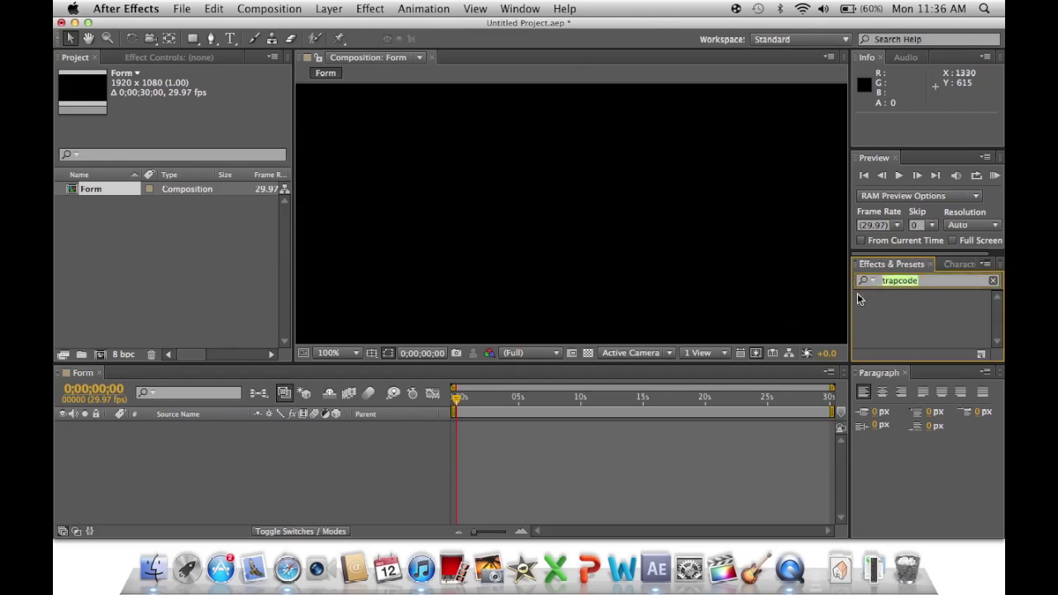
type("form")
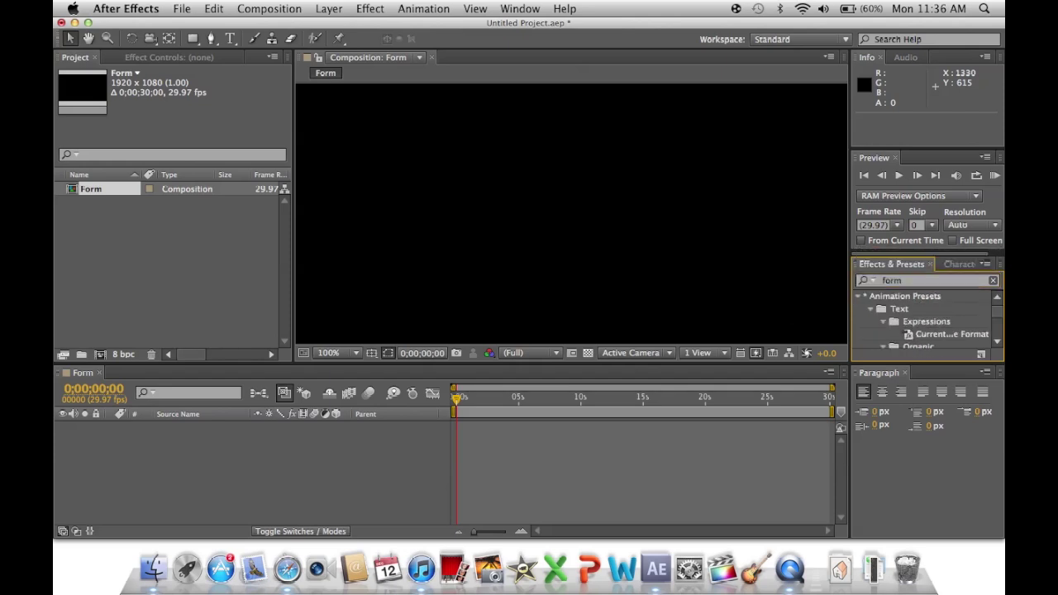
scroll(905, 323, "down", 5)
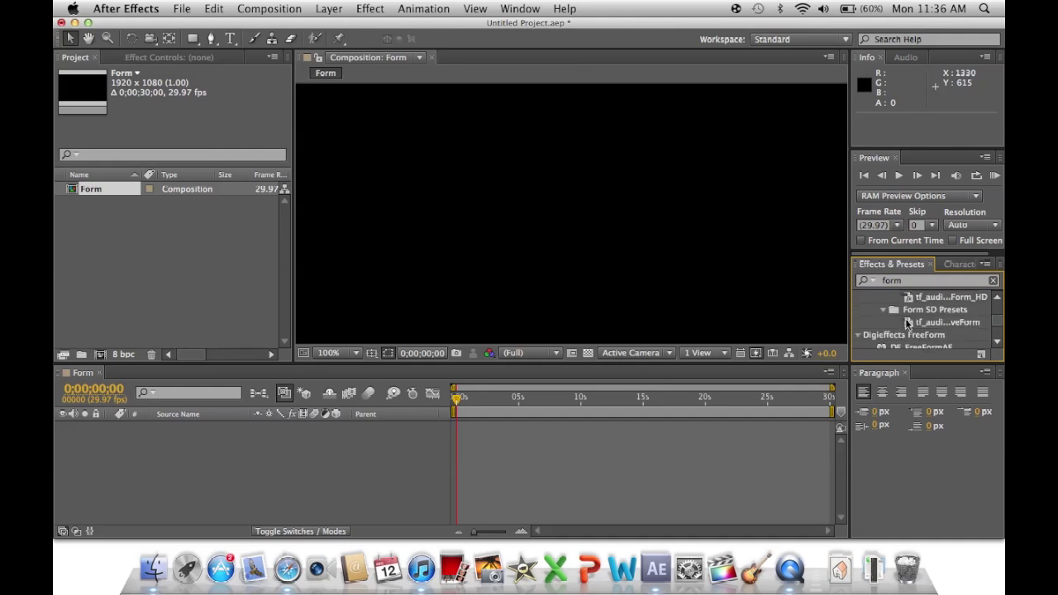
scroll(907, 323, "down", 5)
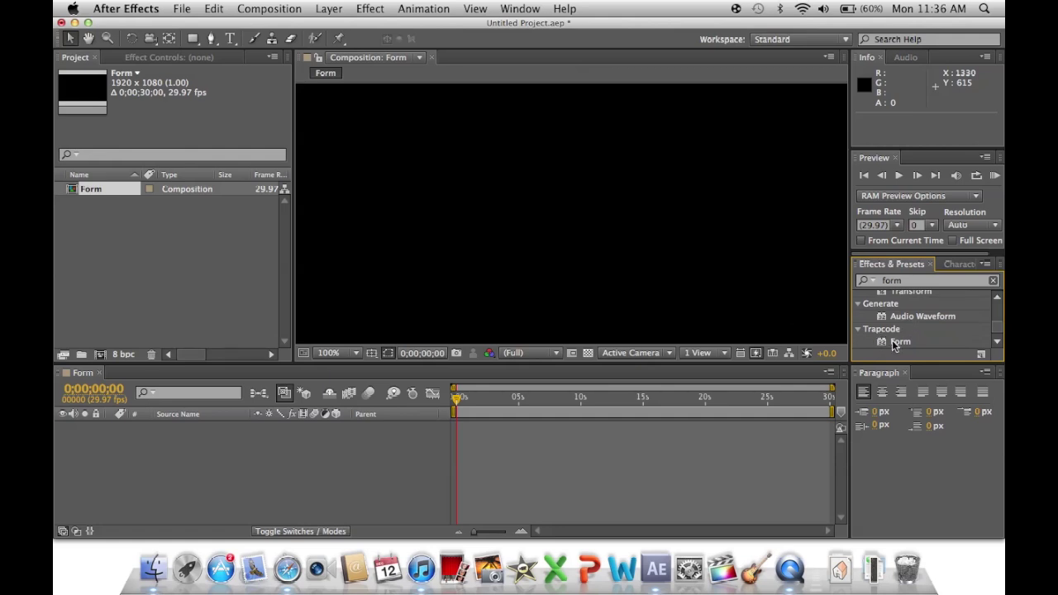
left_click_drag(897, 345, 666, 173)
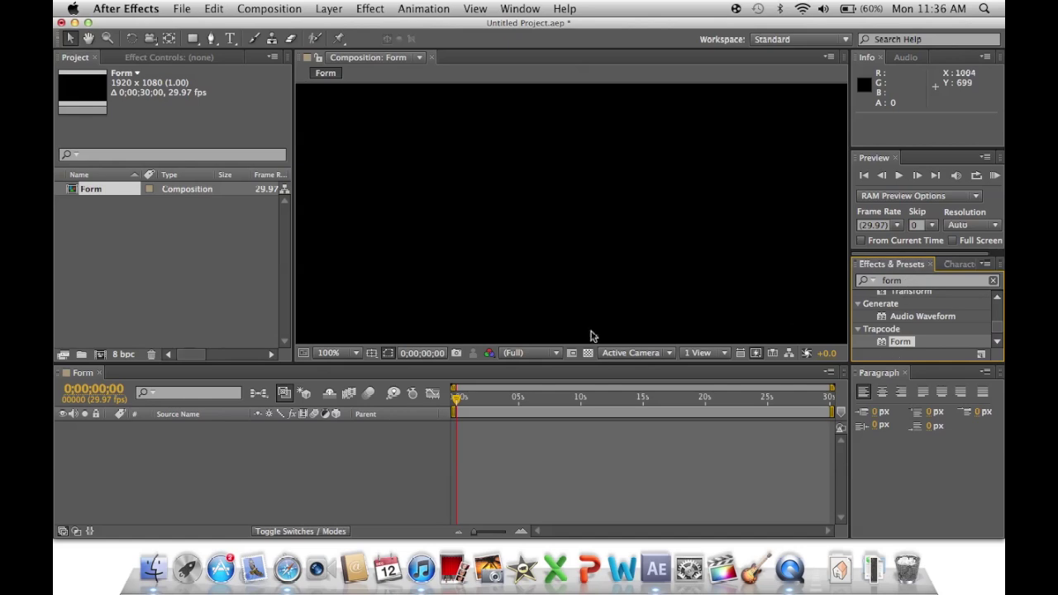
left_click(327, 9)
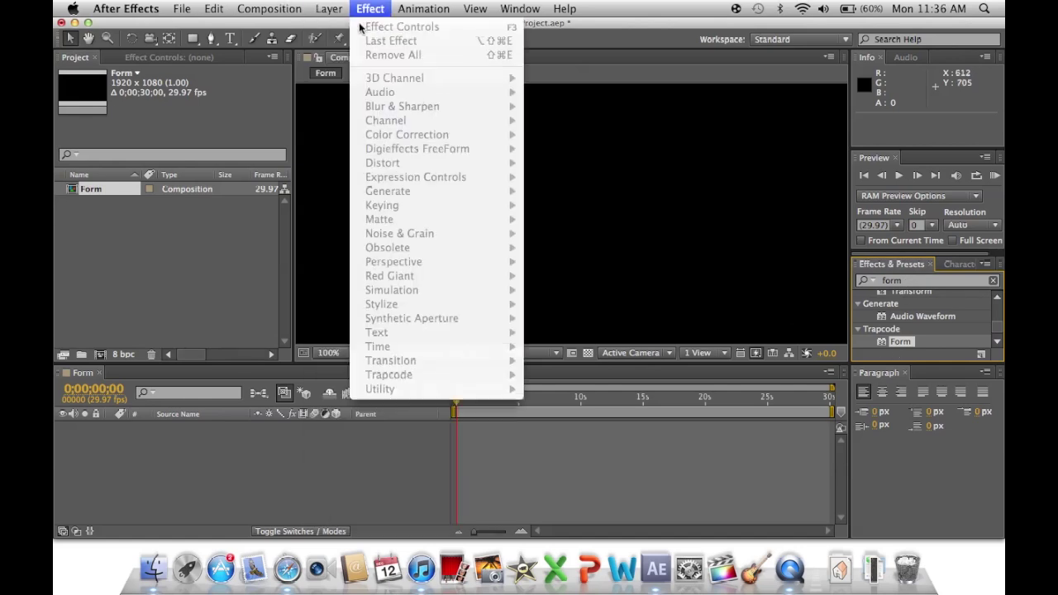
Add a comp-sized Dark Gray Solid 1 layer and apply Trapcode Form to it
left_click(519, 276)
left_click(489, 510)
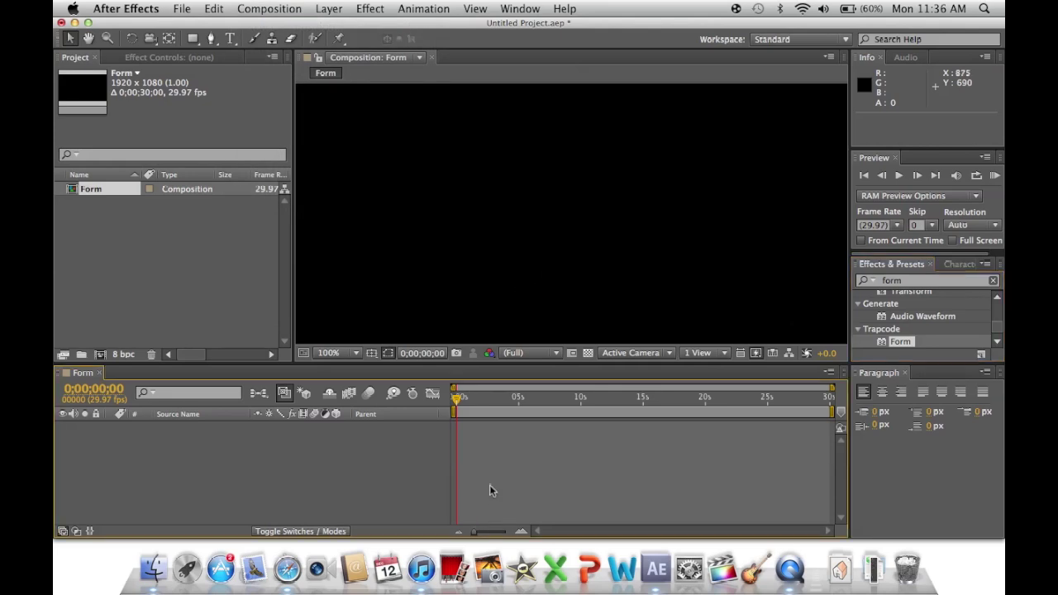
left_click(378, 10)
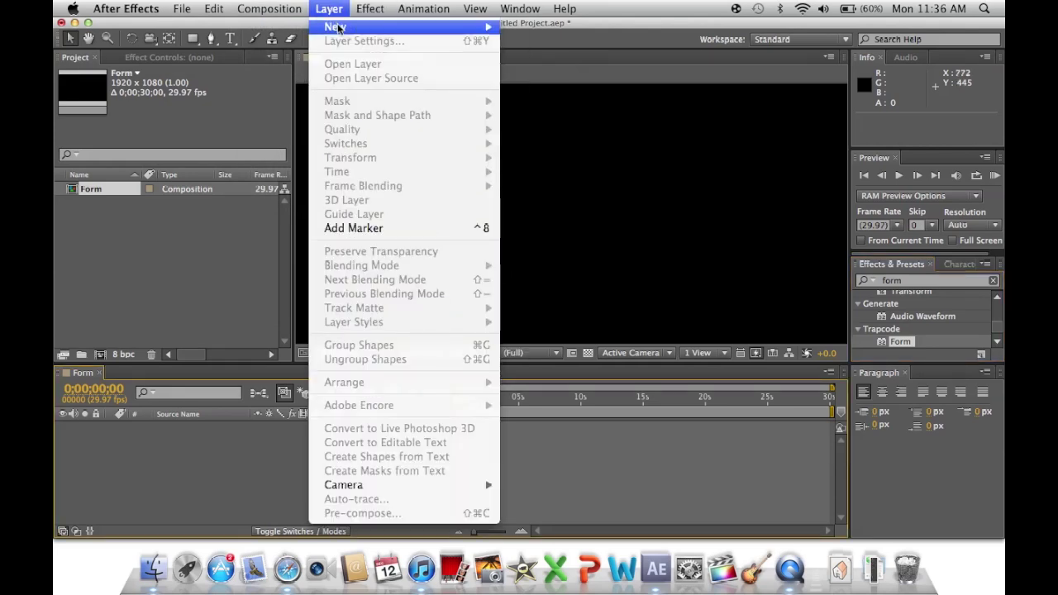
mouse_move(346, 30)
left_click(567, 45)
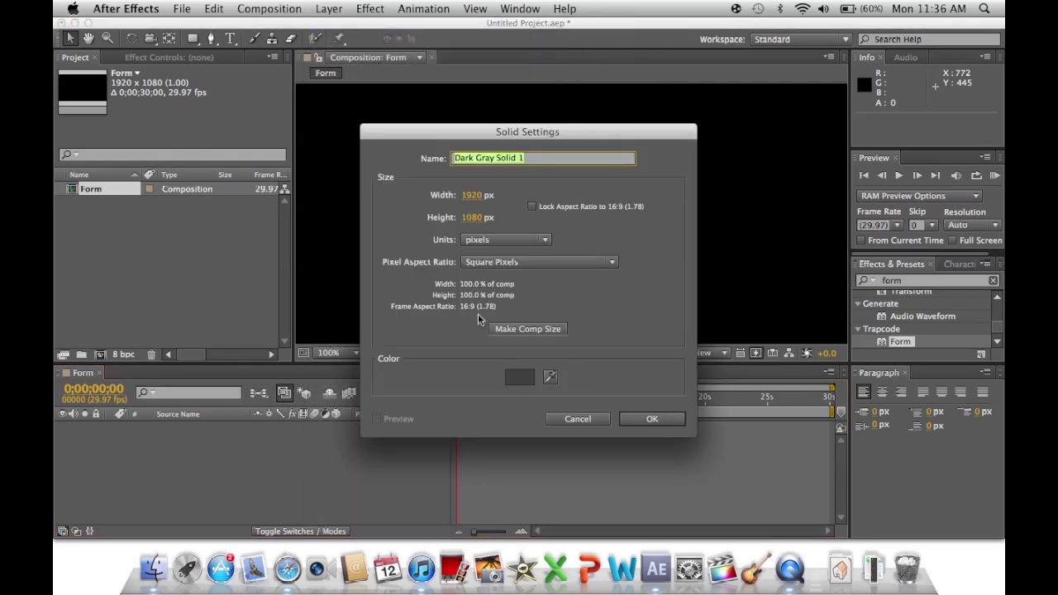
left_click(649, 419)
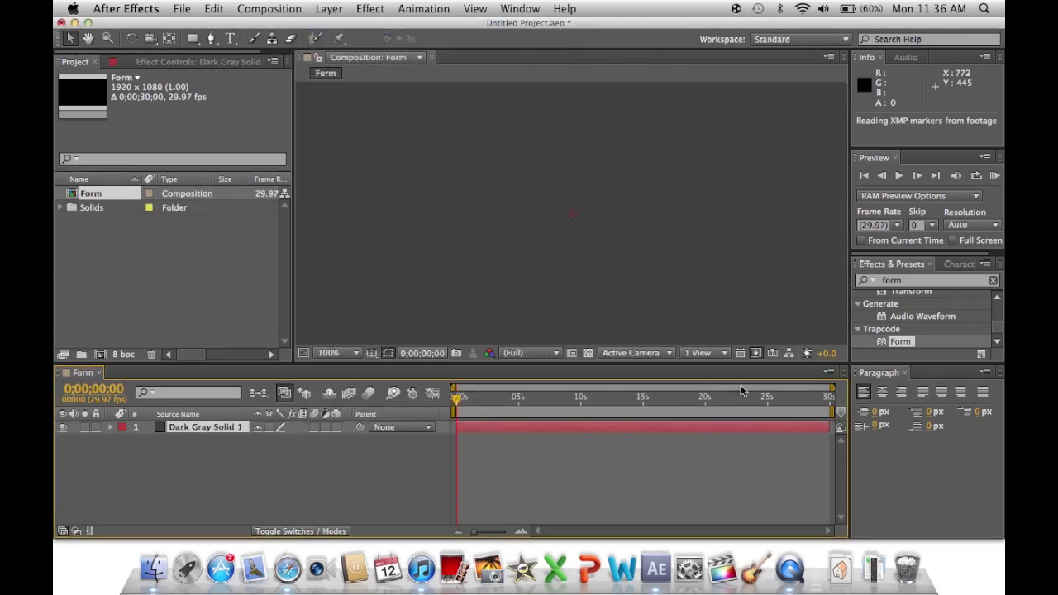
left_click_drag(904, 347, 659, 281)
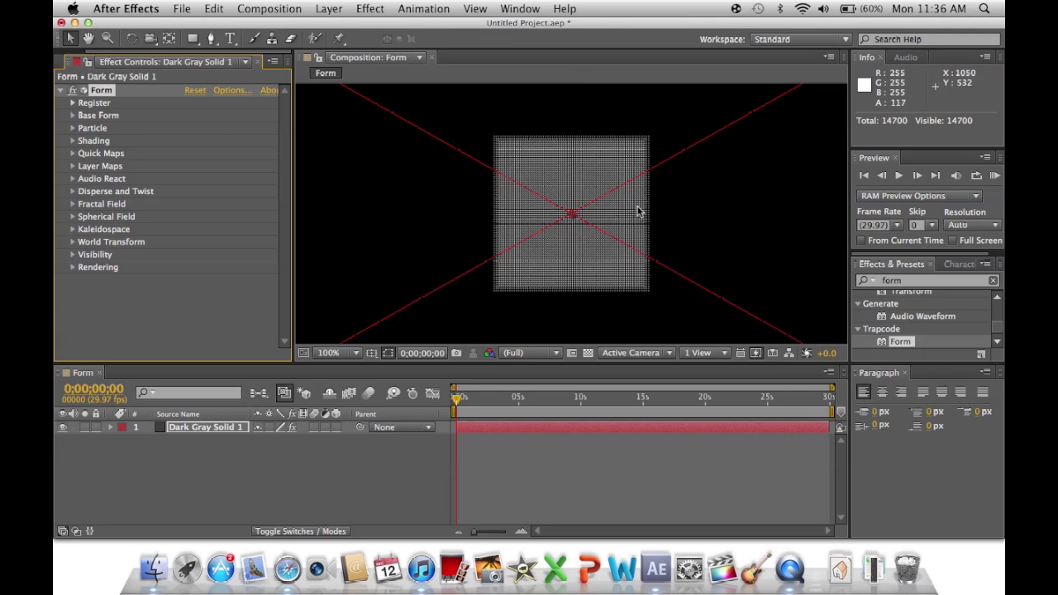
Try Custom View 3 and Custom View 2 in a single-view layout, zooming to 200% and back to 100%
left_click(670, 353)
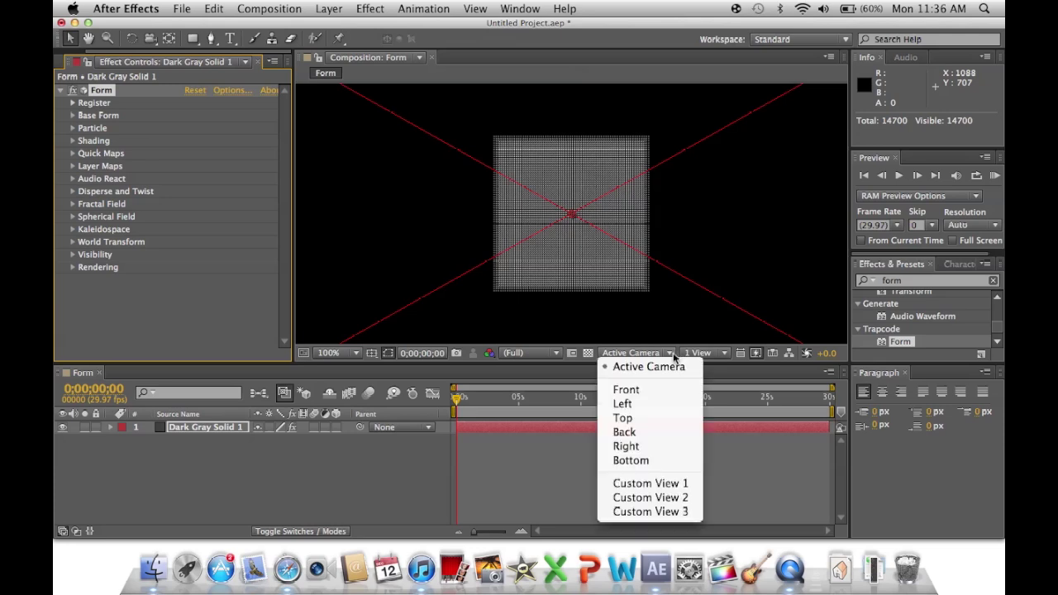
left_click(649, 512)
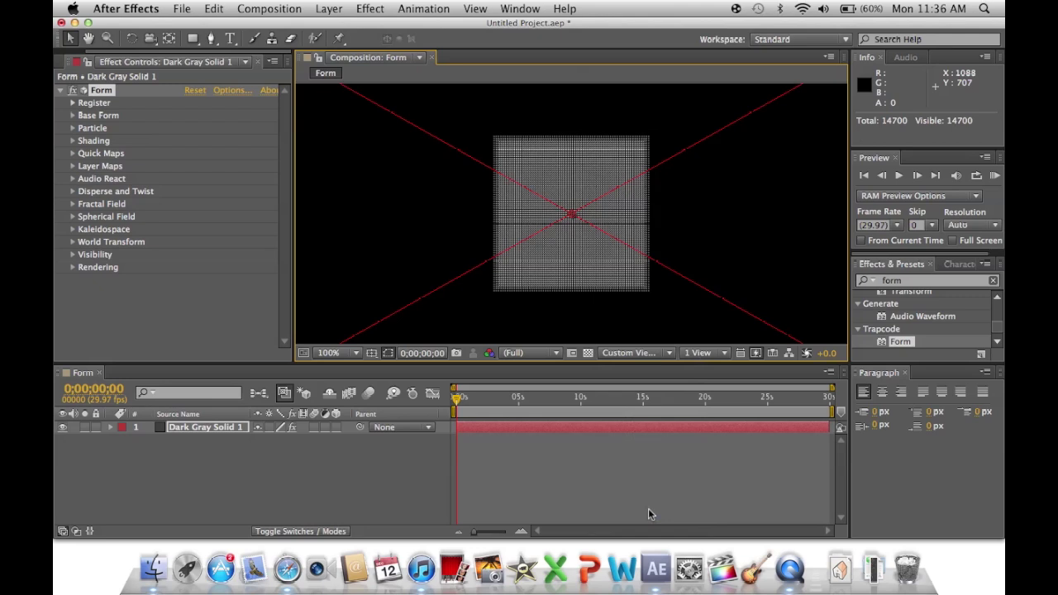
left_click(668, 353)
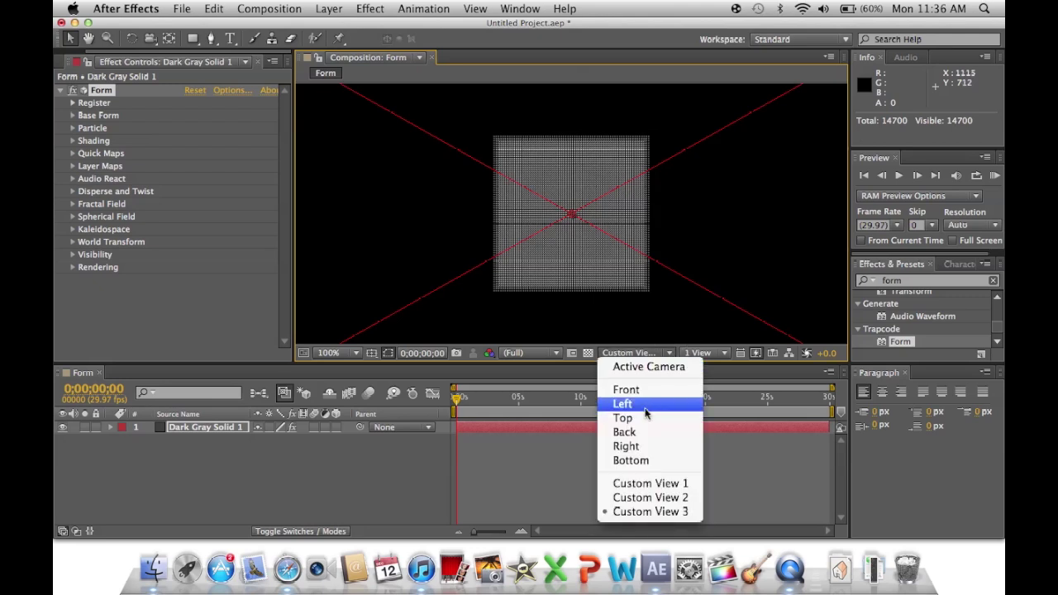
left_click(631, 499)
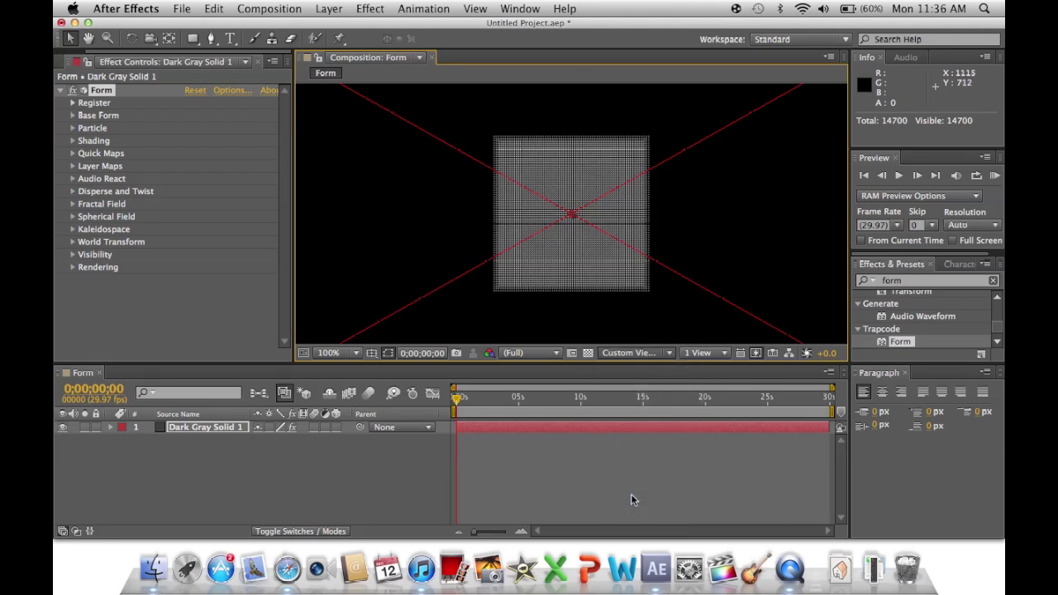
left_click(721, 354)
left_click(713, 368)
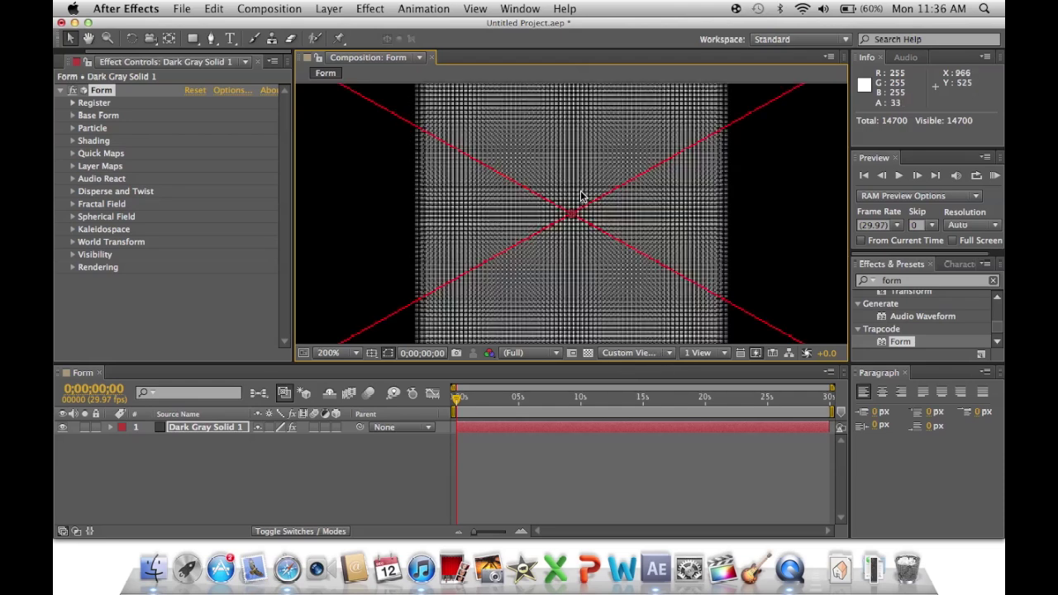
key("period")
key("comma")
key("comma")
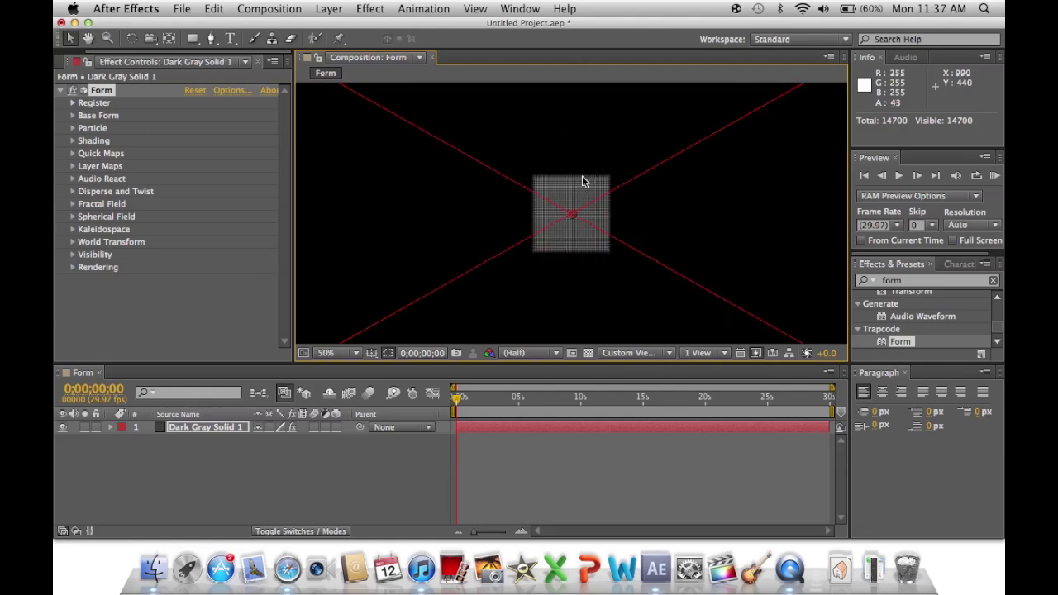
key("period")
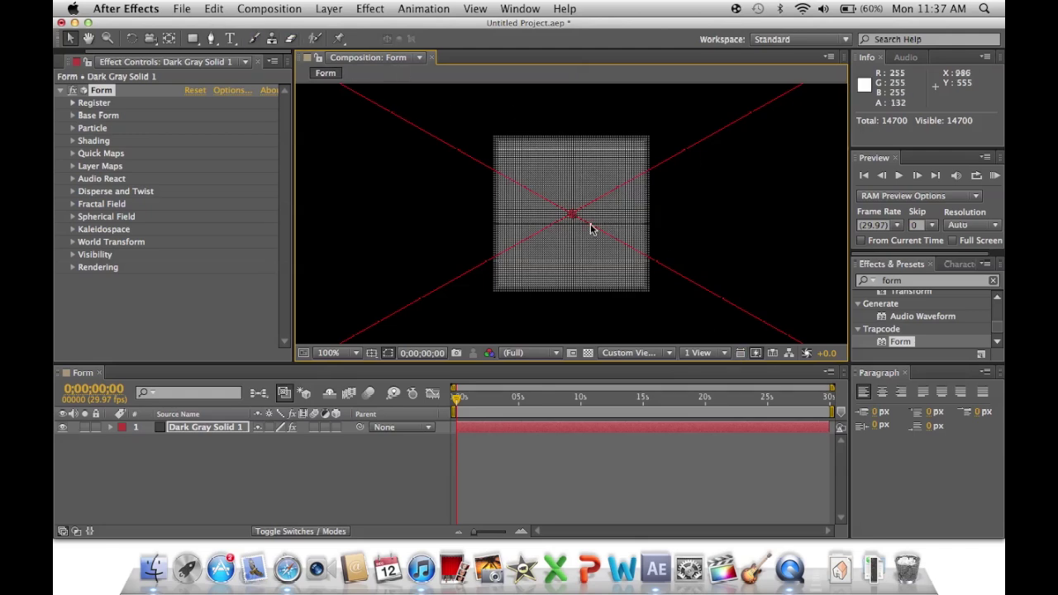
Switch the 3D view to Top, select Dark Gray Solid 1, then set the view to Back
left_click(667, 353)
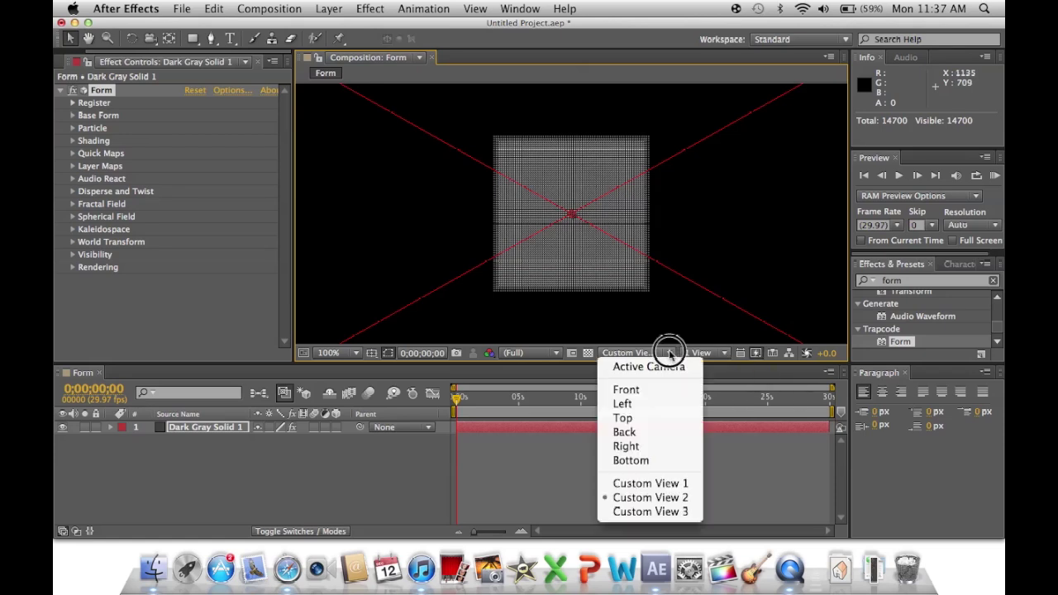
left_click(643, 420)
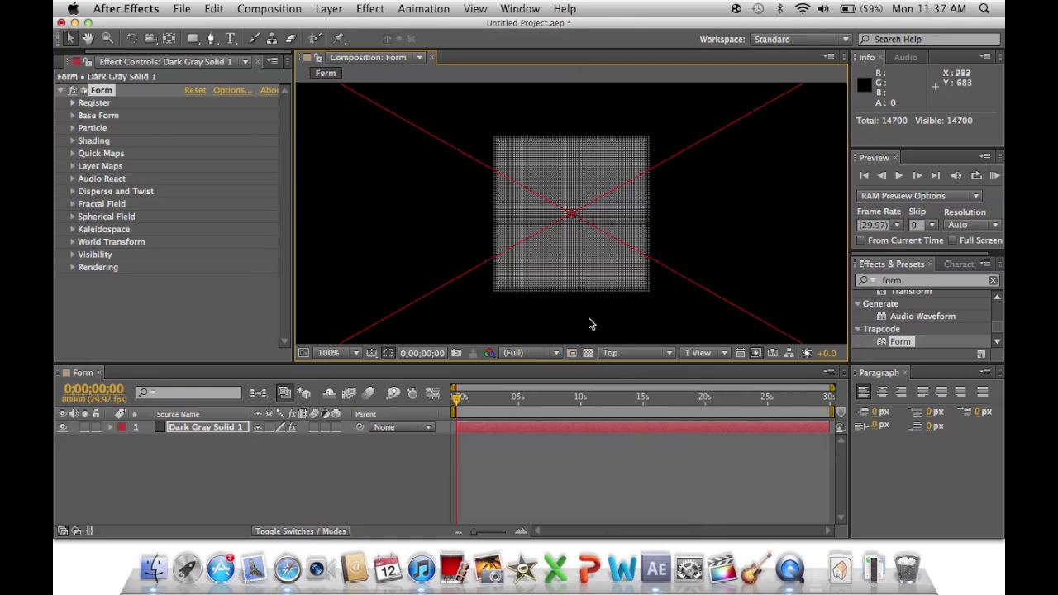
left_click(234, 438)
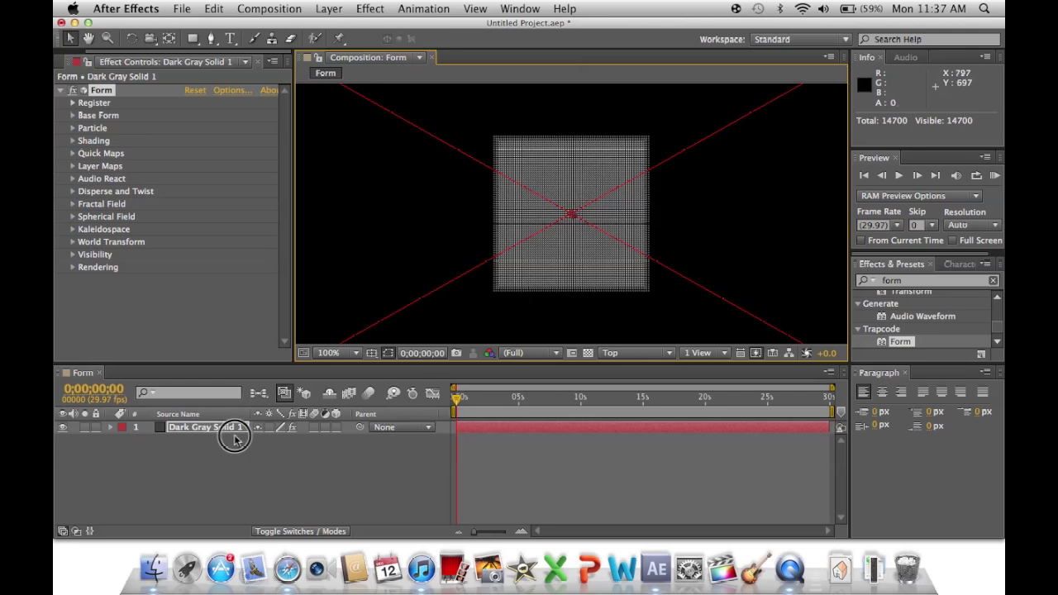
left_click(245, 430)
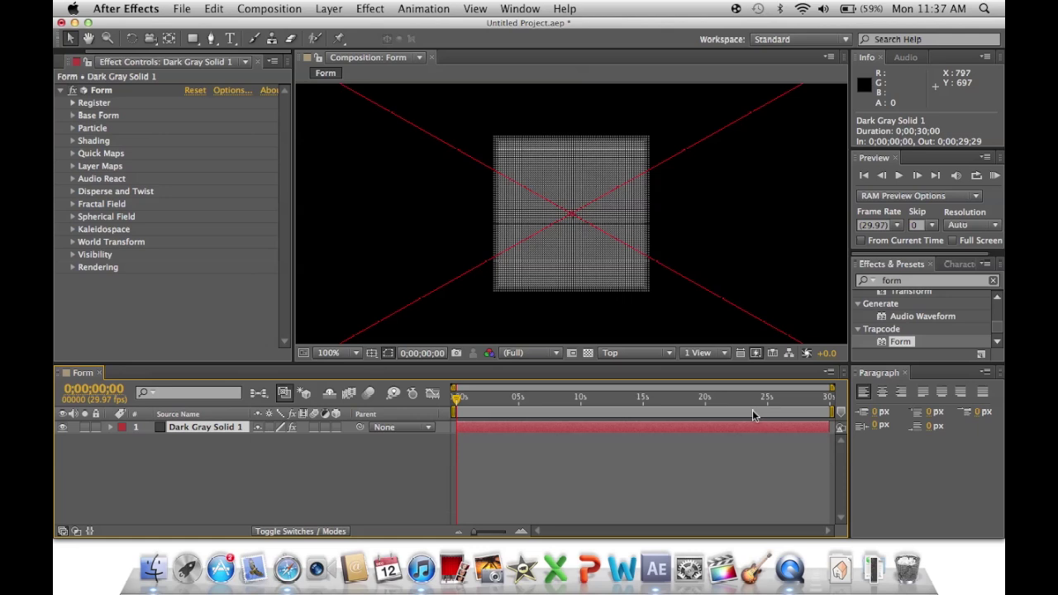
left_click(668, 353)
left_click(628, 432)
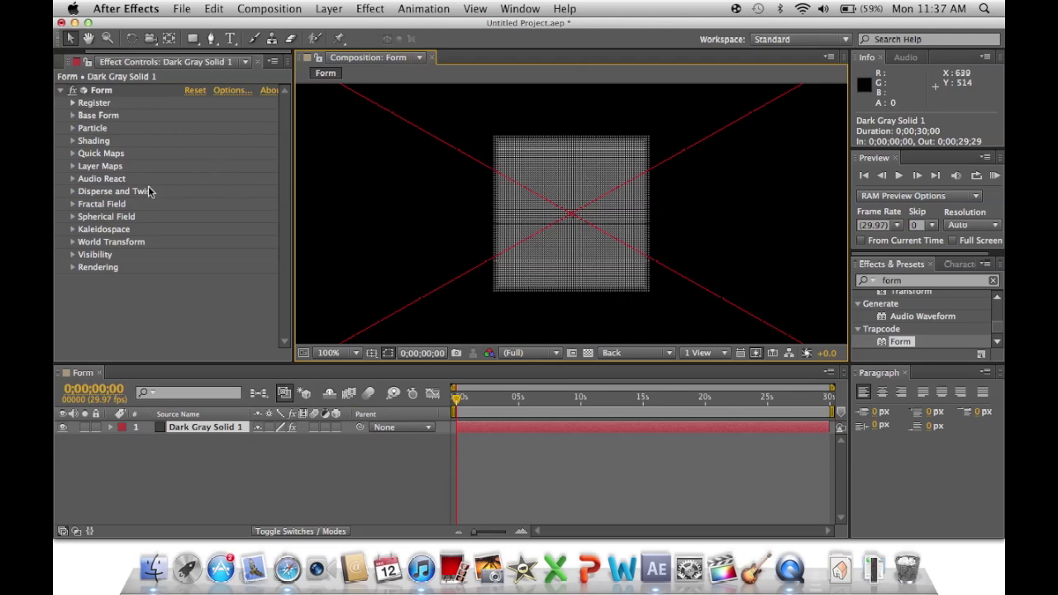
Change Form's Base Form from Box – Grid via Box – Strings to Sphere – Layered, then adjust Size X
left_click(73, 116)
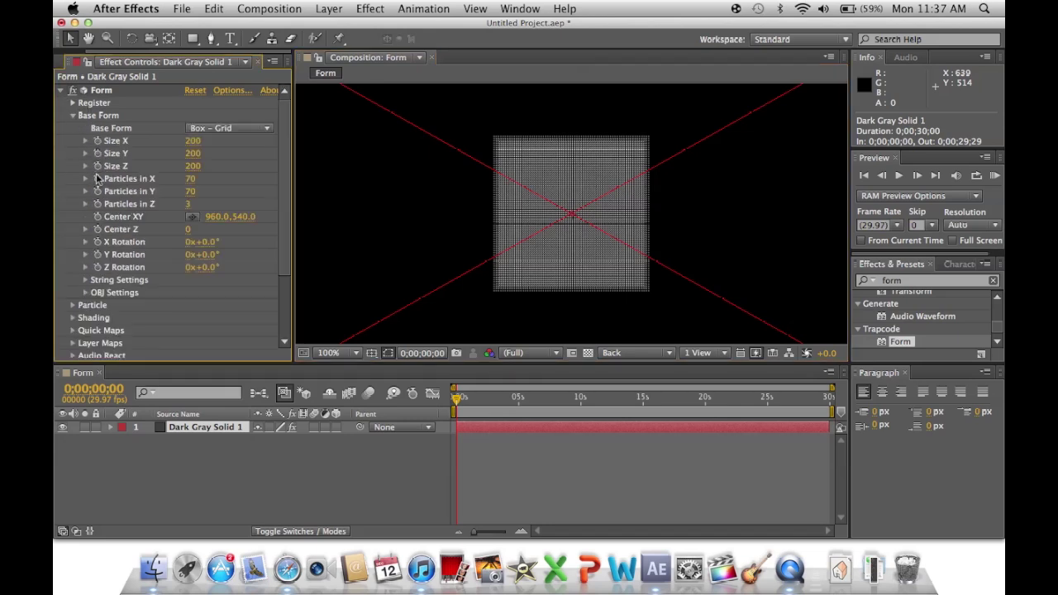
scroll(97, 183, "down", 1)
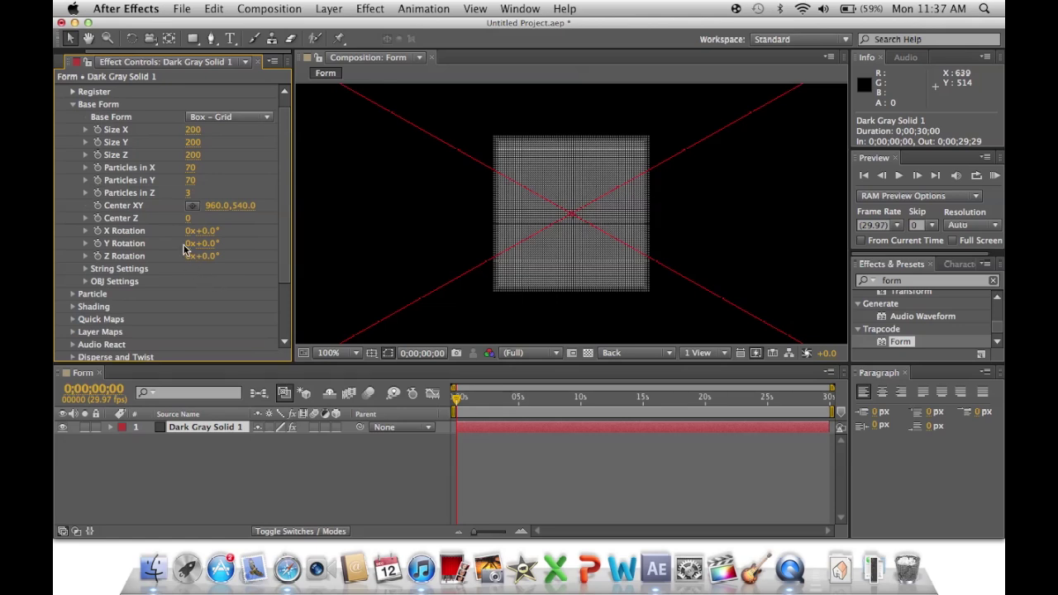
left_click(240, 118)
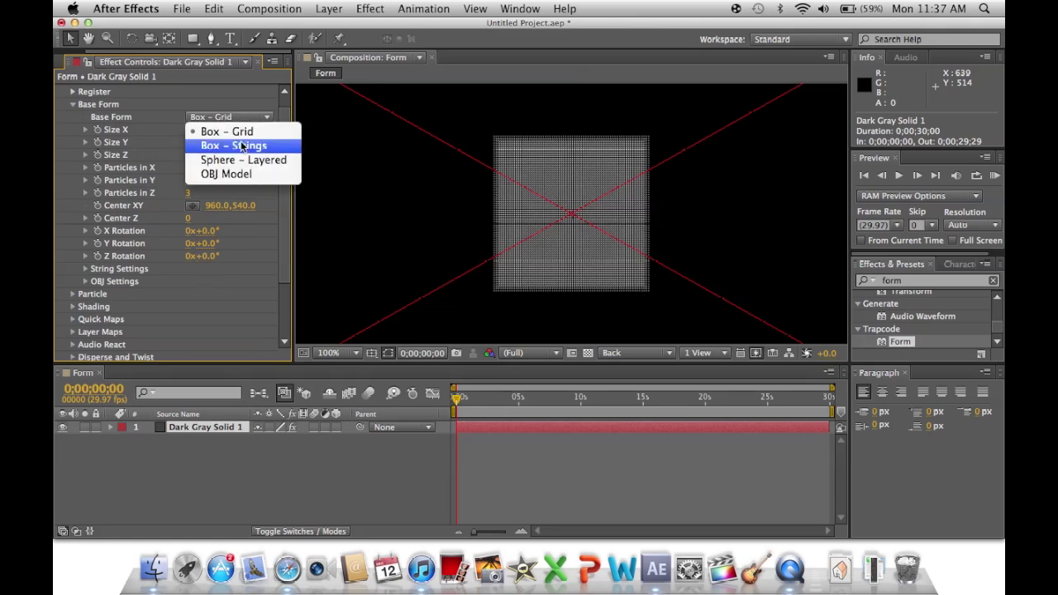
left_click(246, 144)
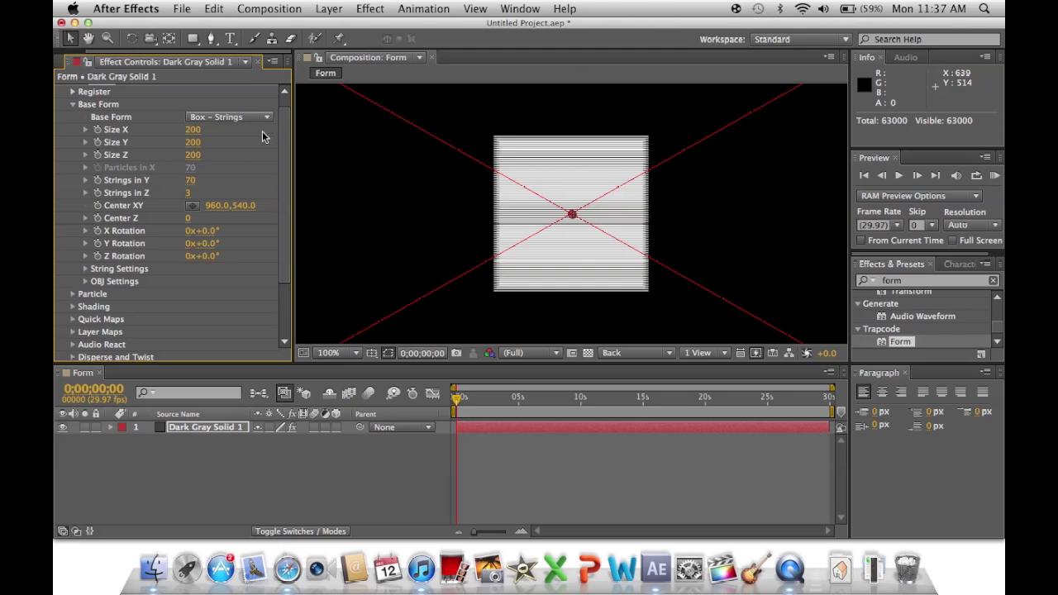
left_click(265, 122)
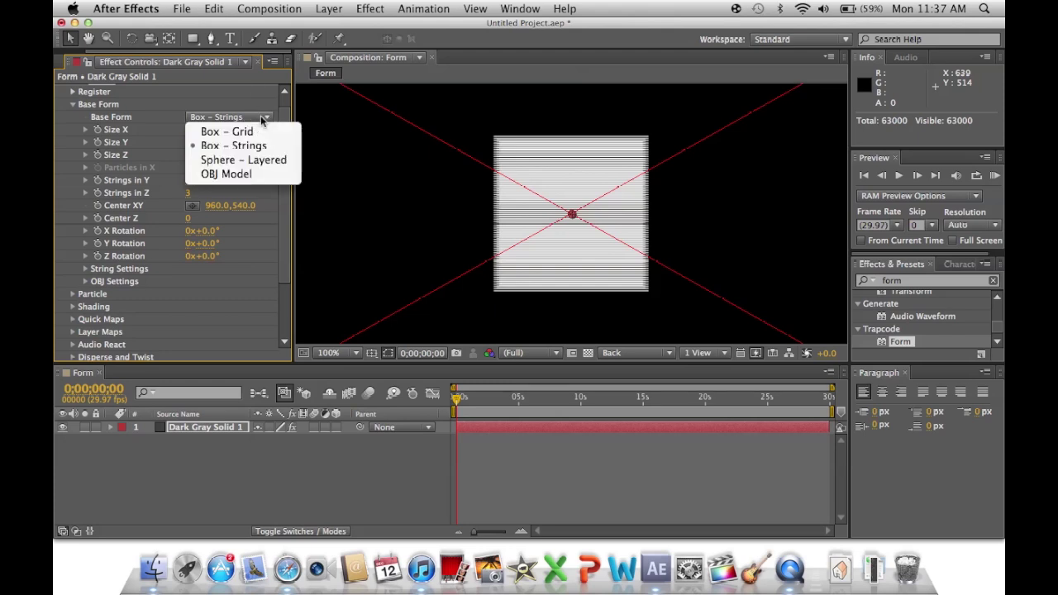
left_click(256, 159)
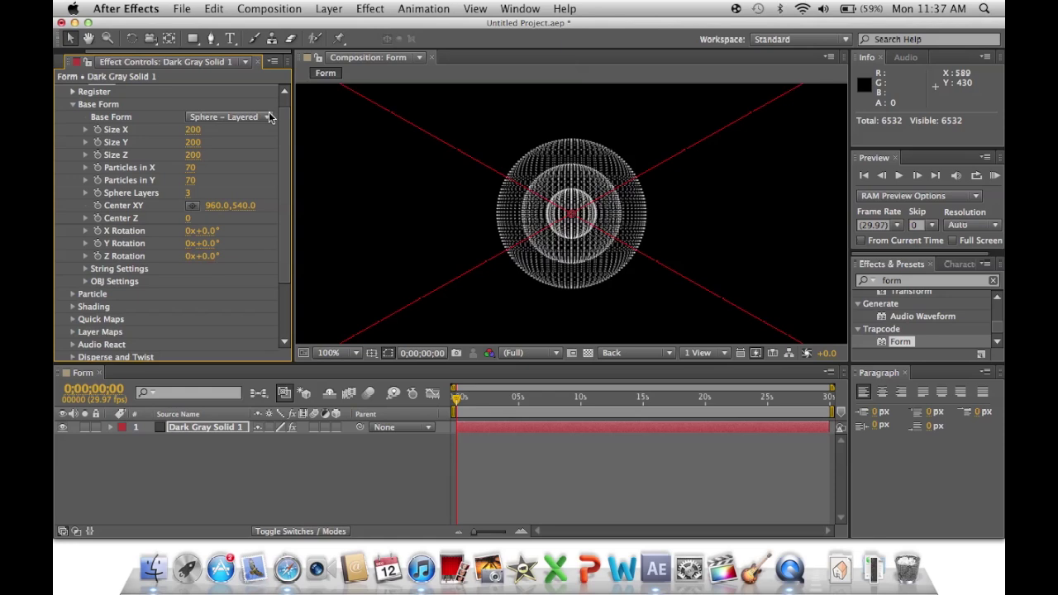
left_click_drag(191, 129, 192, 158)
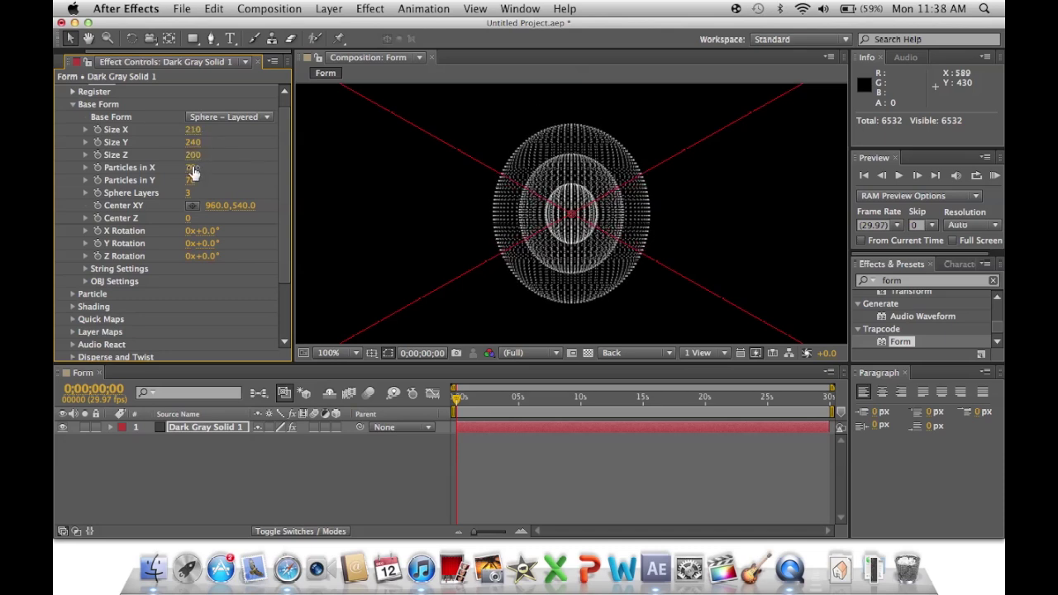
Scrub Size Z to 3730, zoom to inspect the nested spheres, then deselect the solid
left_click_drag(192, 161, 473, 225)
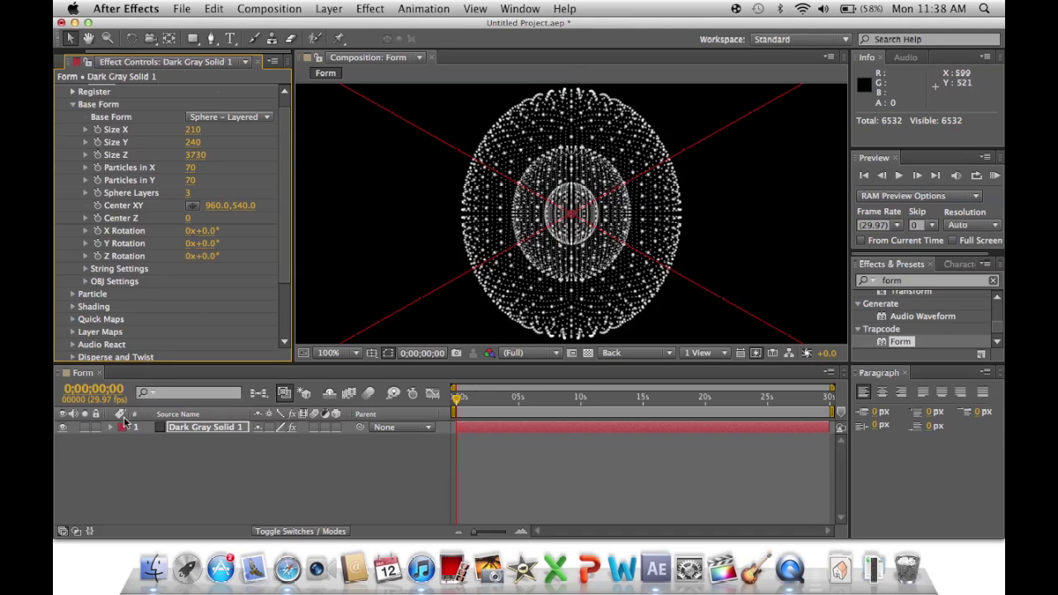
key("period")
key("period")
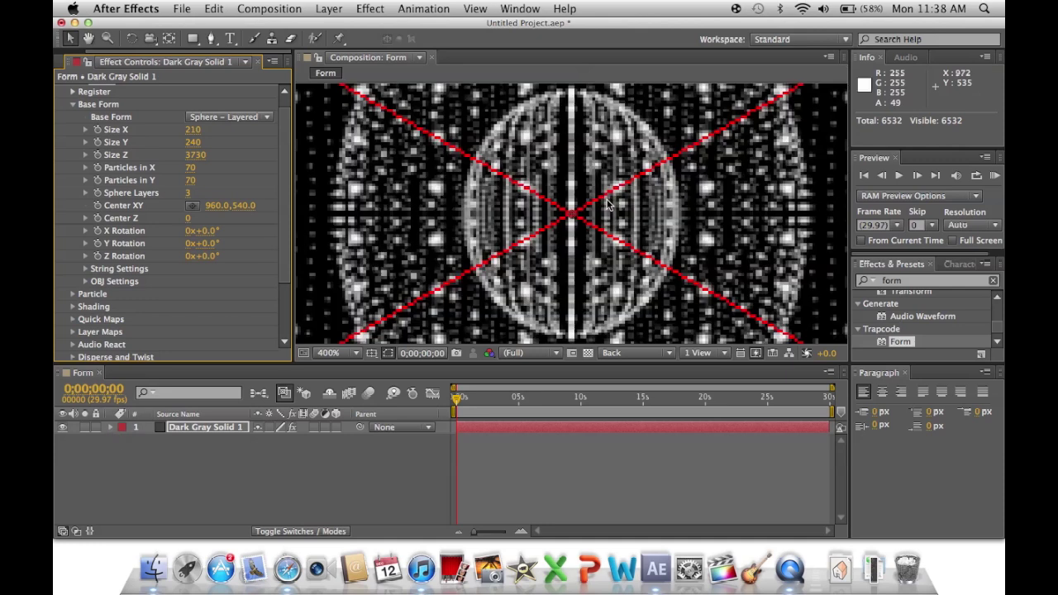
key("comma")
key("comma")
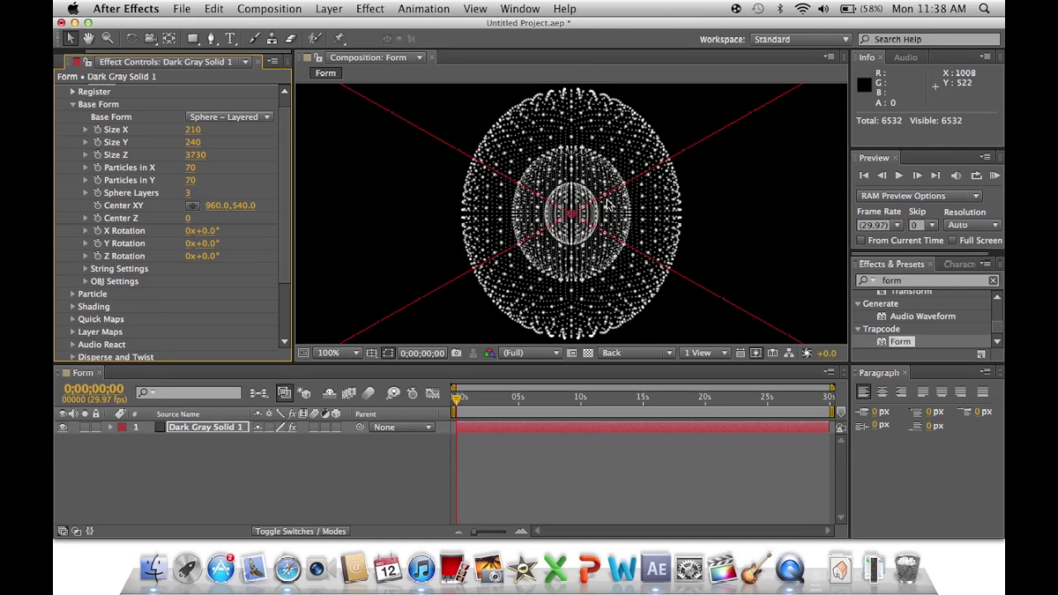
key("comma")
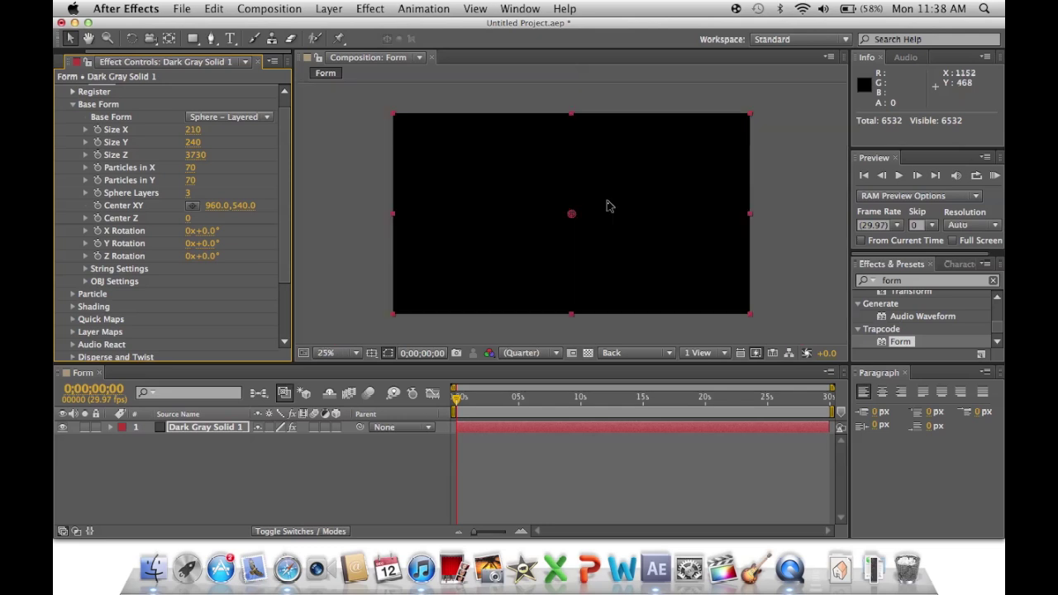
key("period")
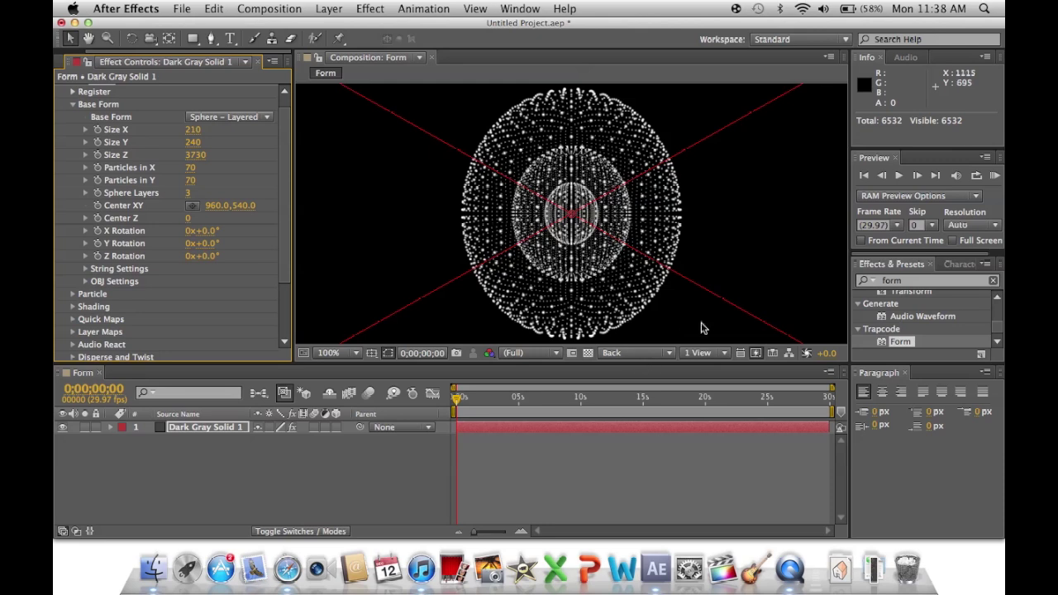
left_click(248, 483)
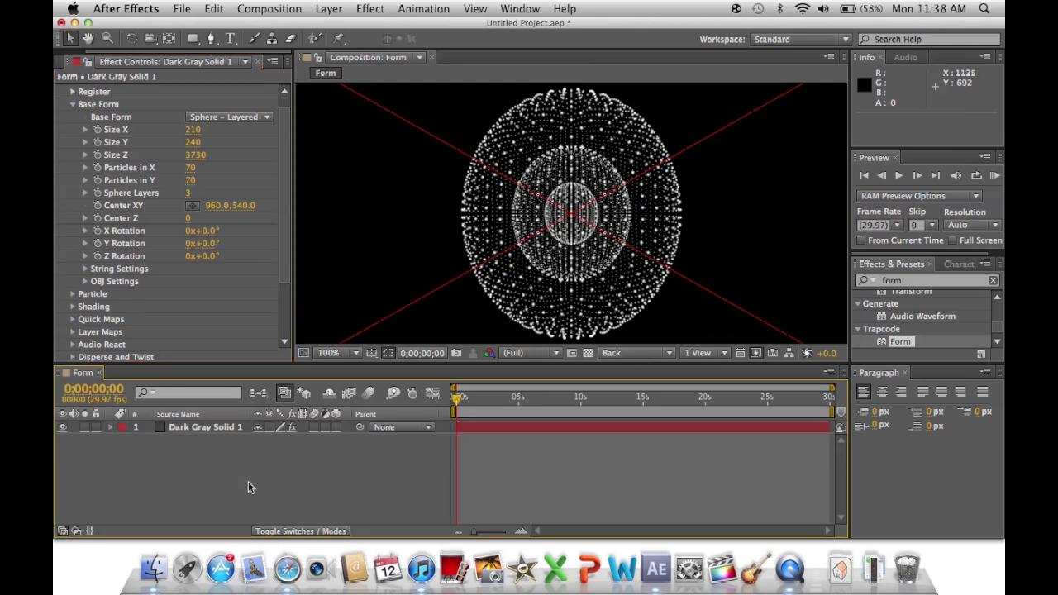
Add a two-node 50mm Camera 1 layer and set the viewer's 3D view to Camera 1
left_click(301, 8)
mouse_move(333, 15)
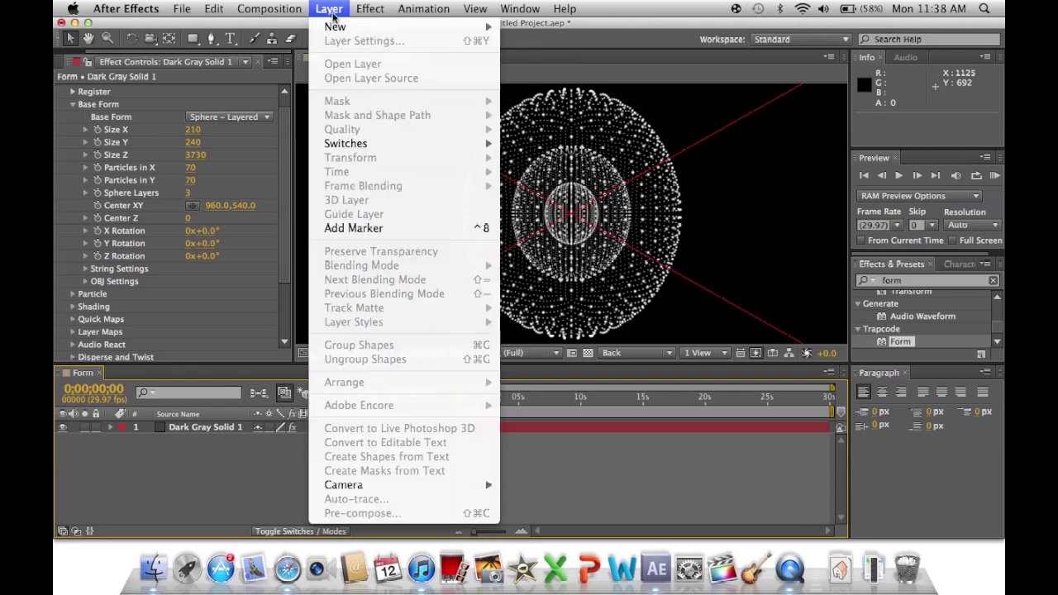
left_click(529, 73)
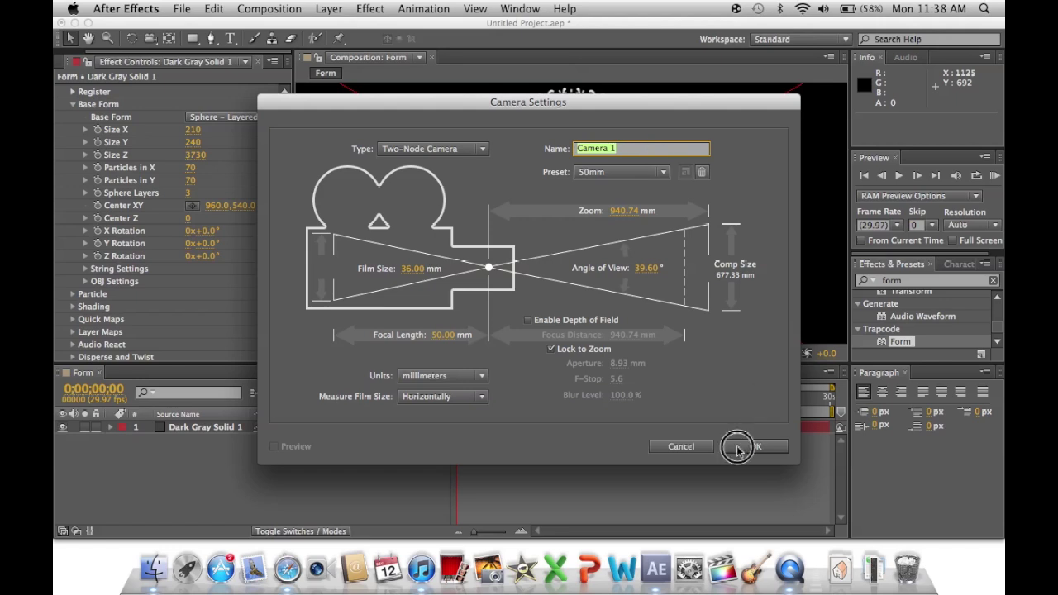
left_click(749, 445)
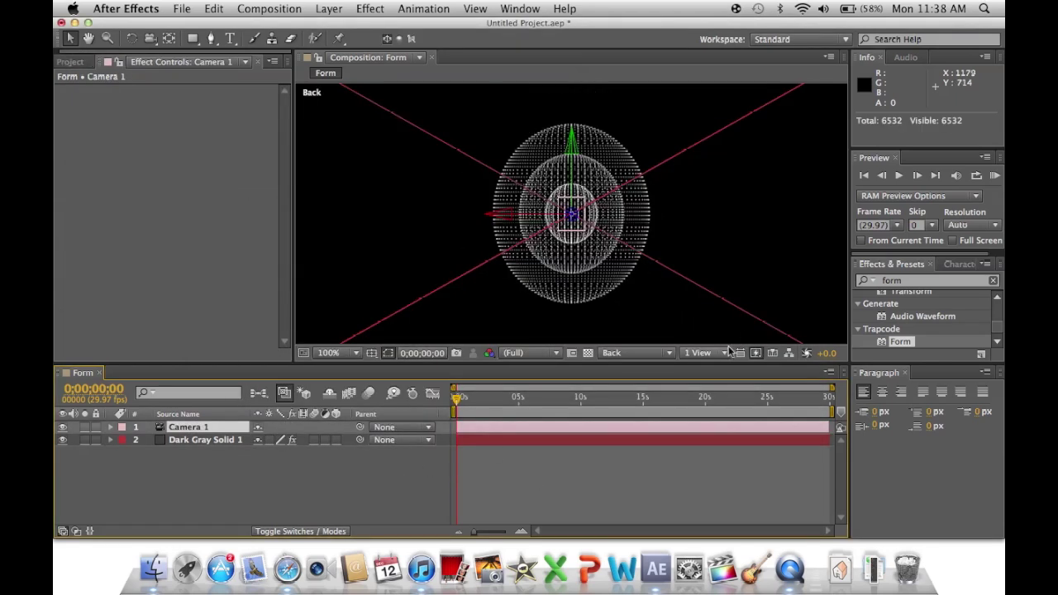
left_click(668, 353)
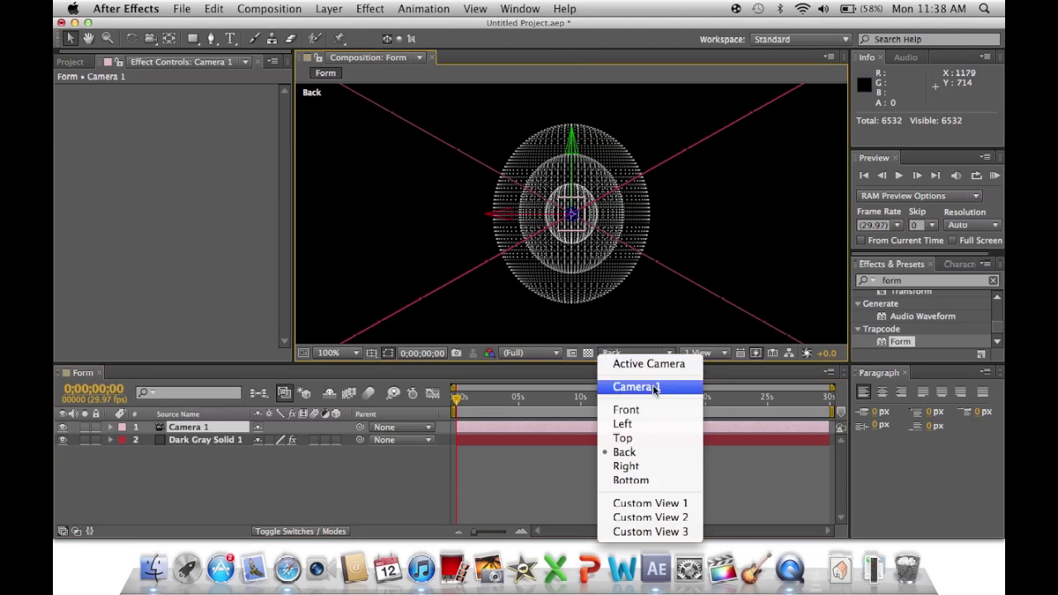
left_click(651, 385)
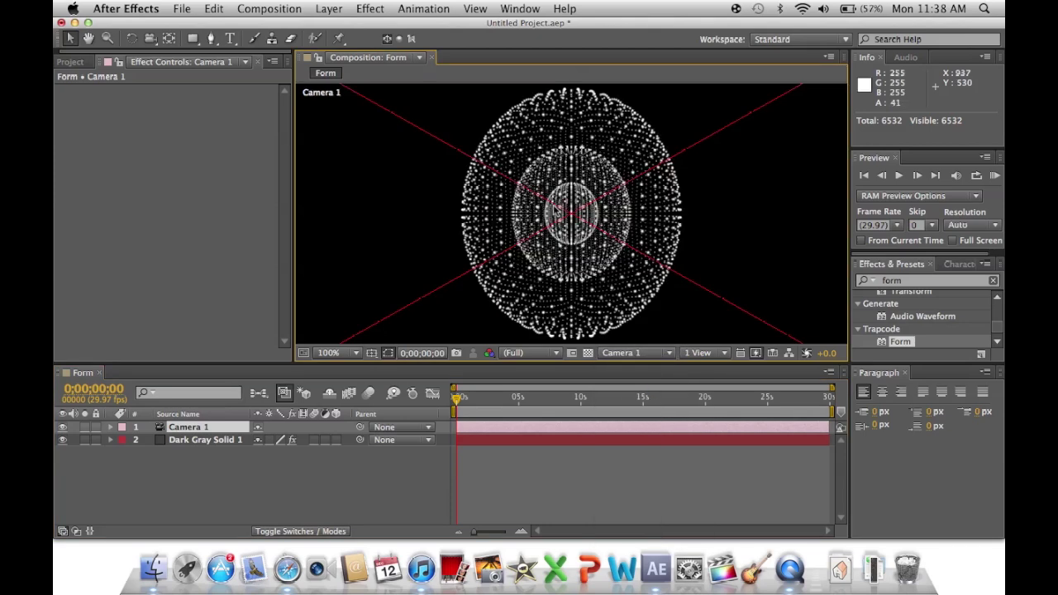
Scrub Camera 1's Position to 967.0, 536.0, -2491.7 so the whole sphere fits the frame
left_click(110, 427)
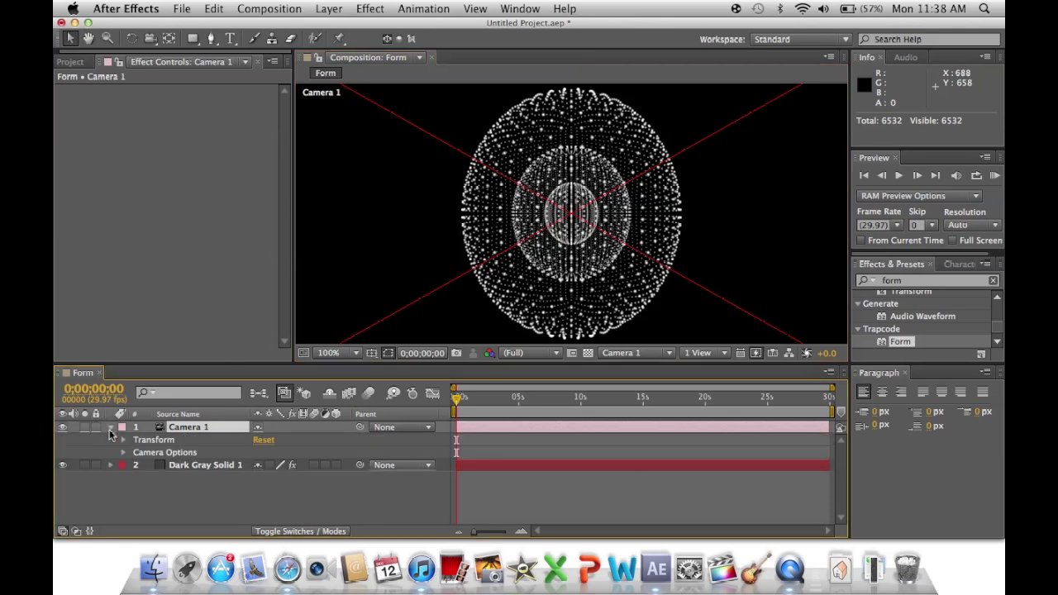
left_click(123, 440)
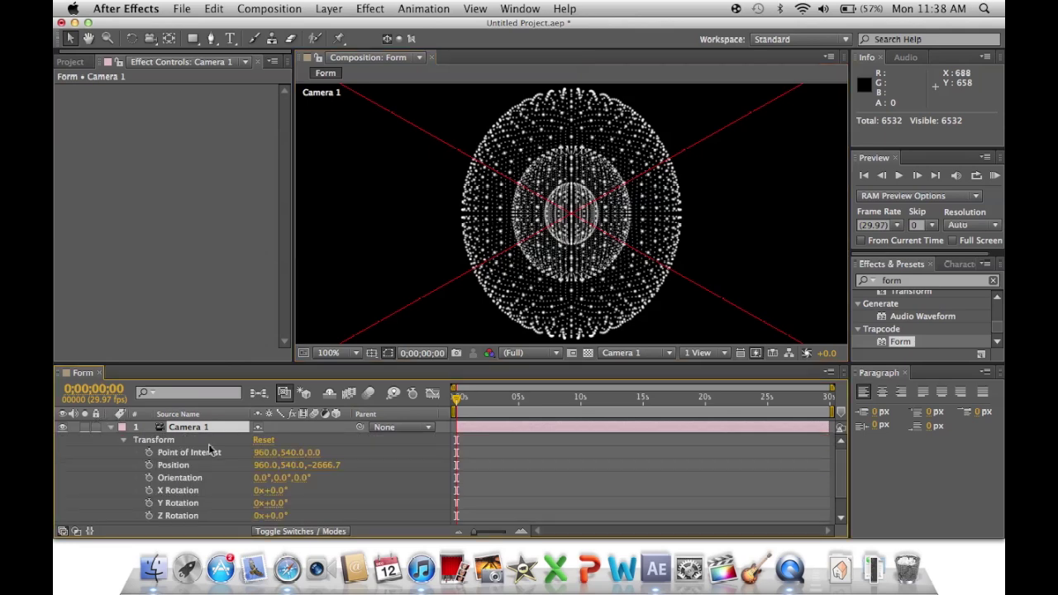
scroll(209, 449, "down", 3)
scroll(210, 450, "up", 2)
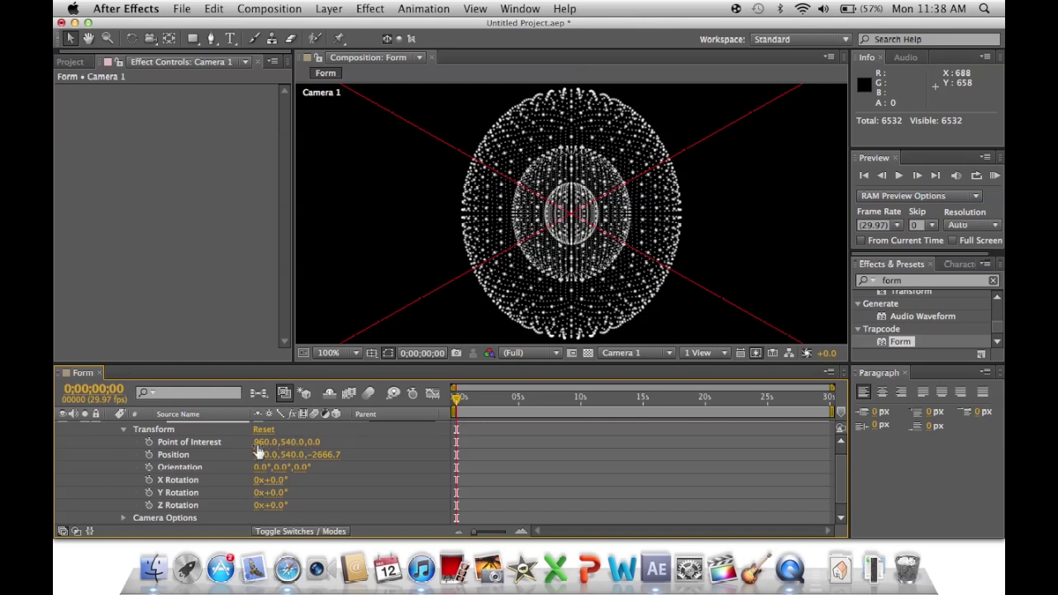
left_click_drag(271, 456, 188, 442)
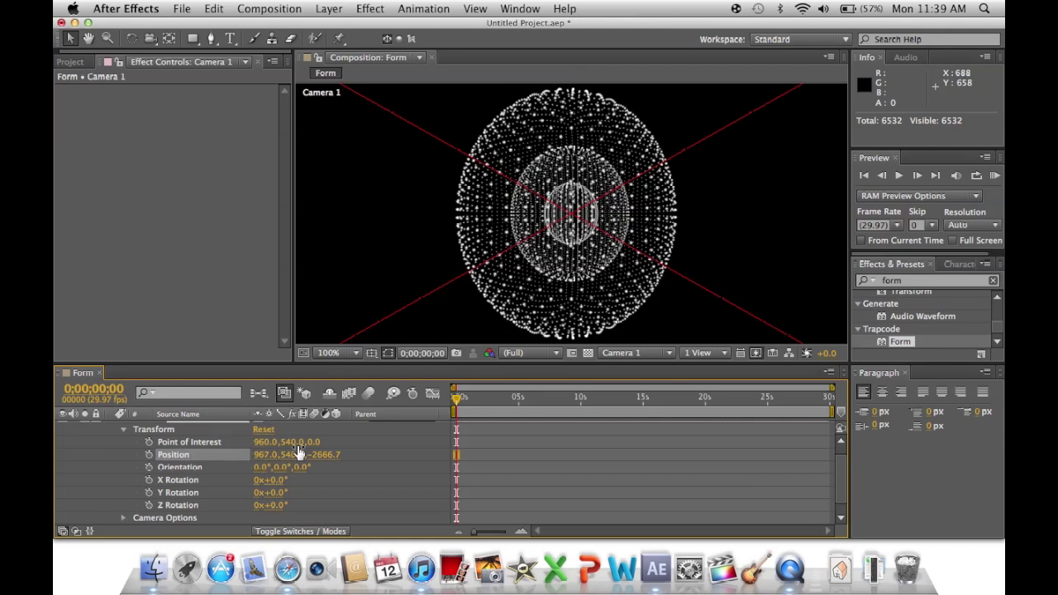
left_click_drag(293, 458, 323, 421)
left_click_drag(318, 462, 822, 341)
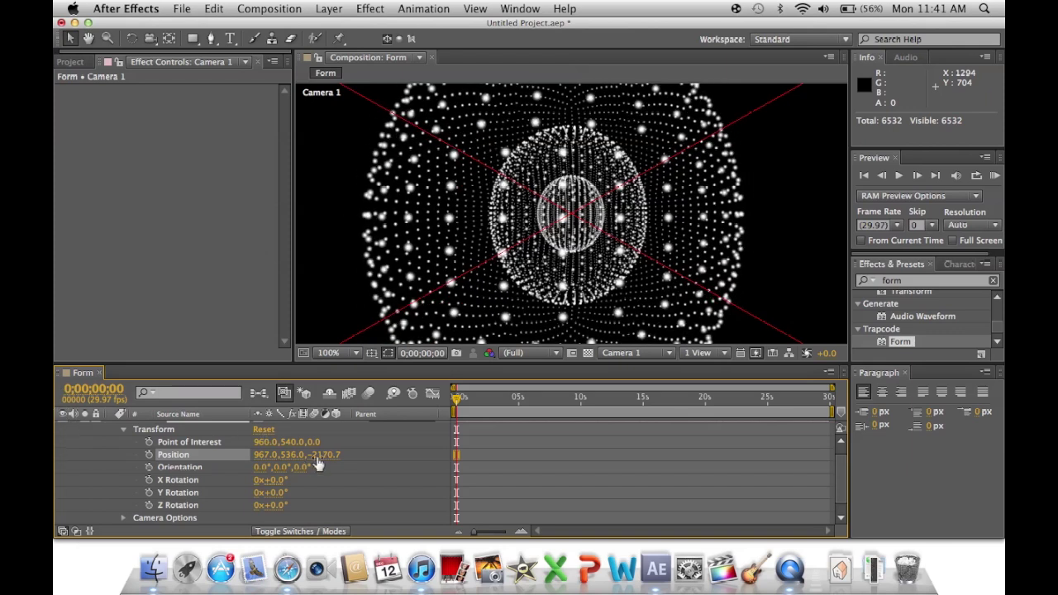
left_click_drag(325, 454, 111, 478)
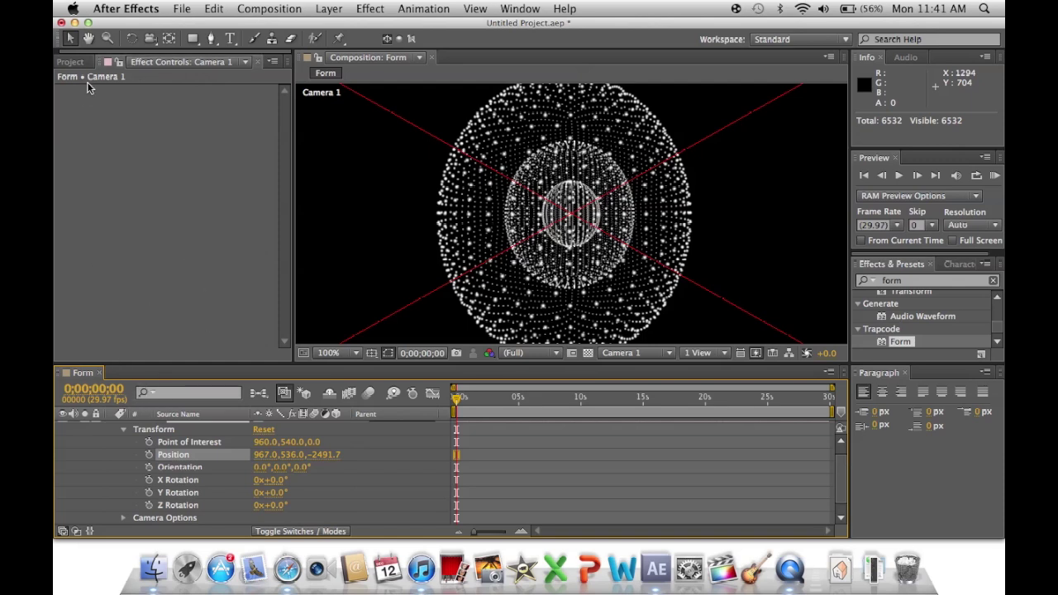
left_click(73, 62)
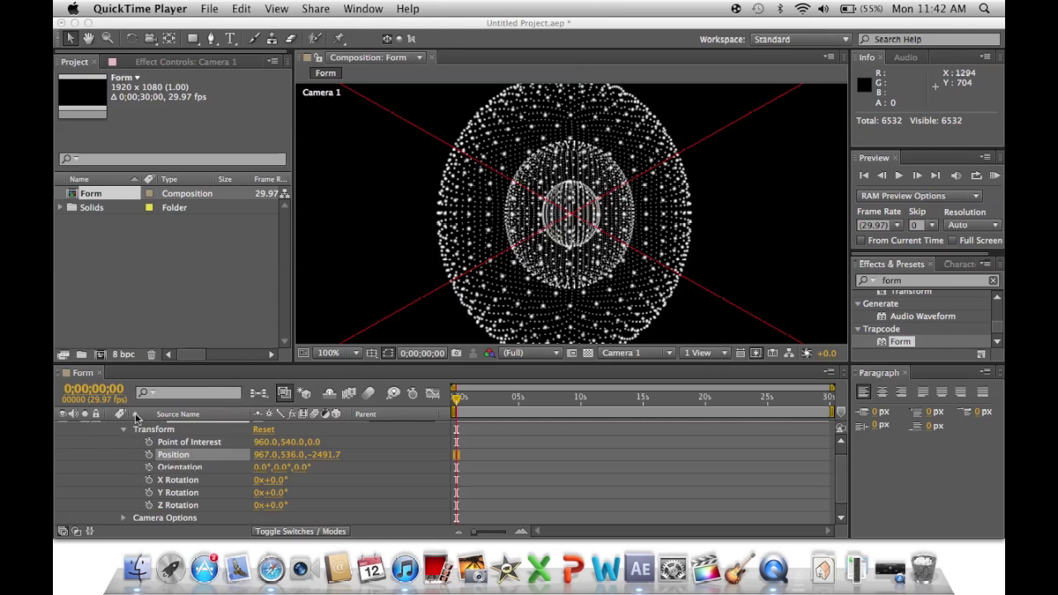
Select Dark Gray Solid 1, set Form's Center XY to 958, 540, and collapse Base Form
scroll(146, 443, "up", 1)
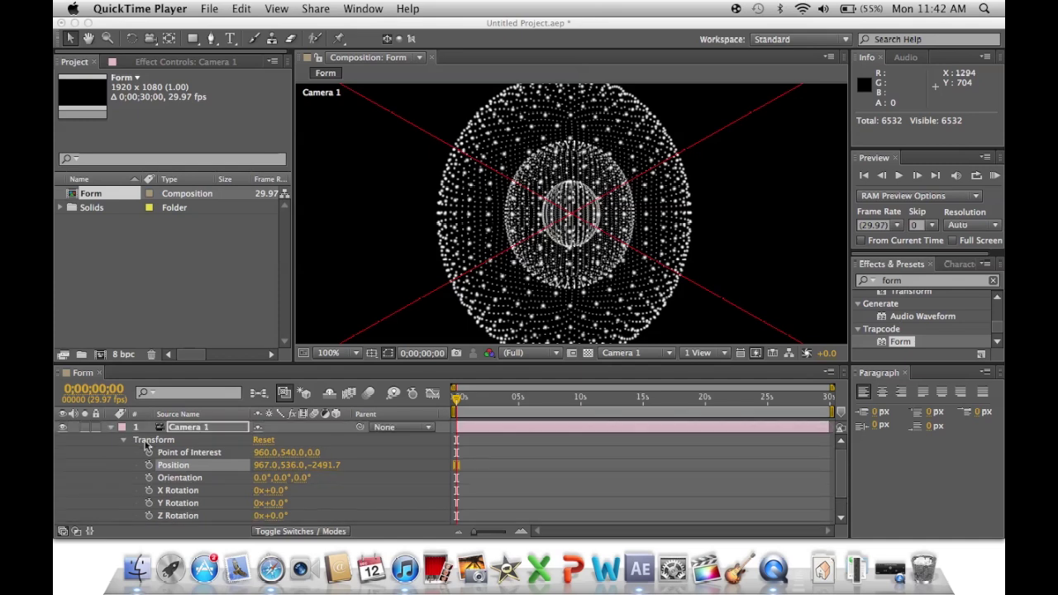
scroll(146, 445, "down", 2)
left_click(191, 519)
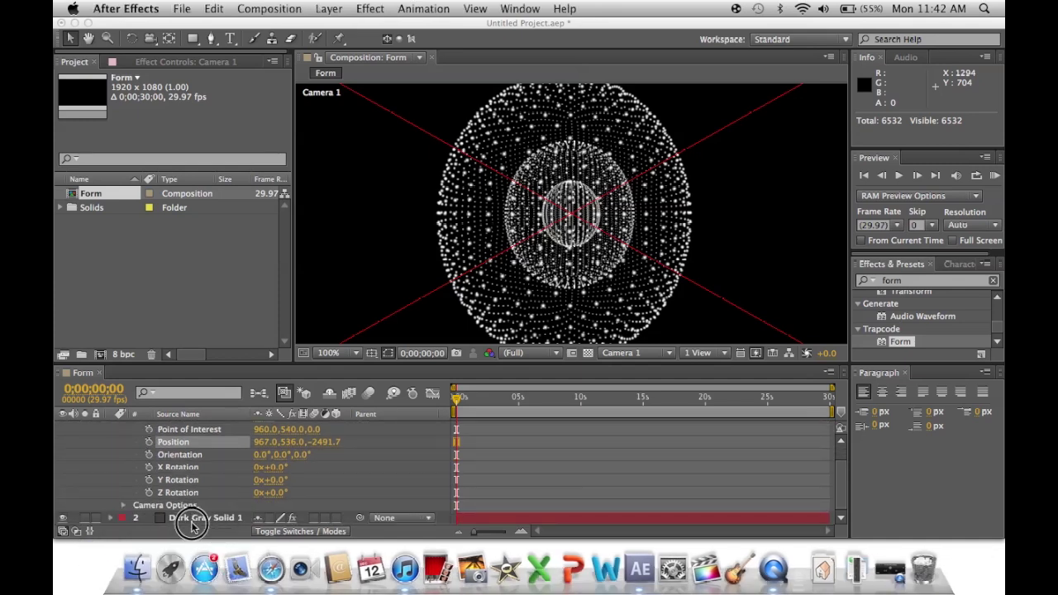
left_click(191, 519)
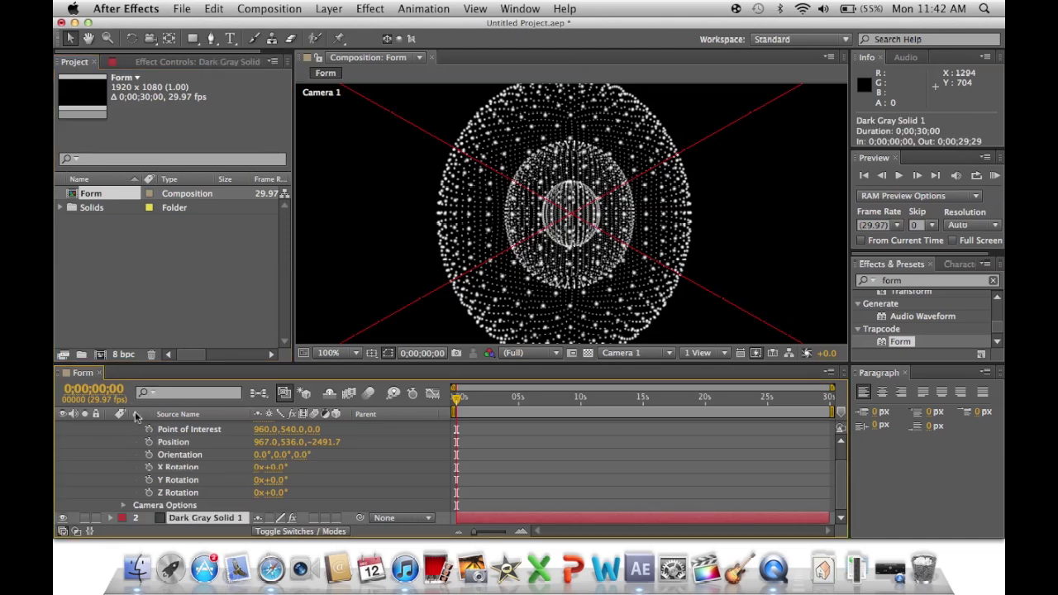
left_click(185, 62)
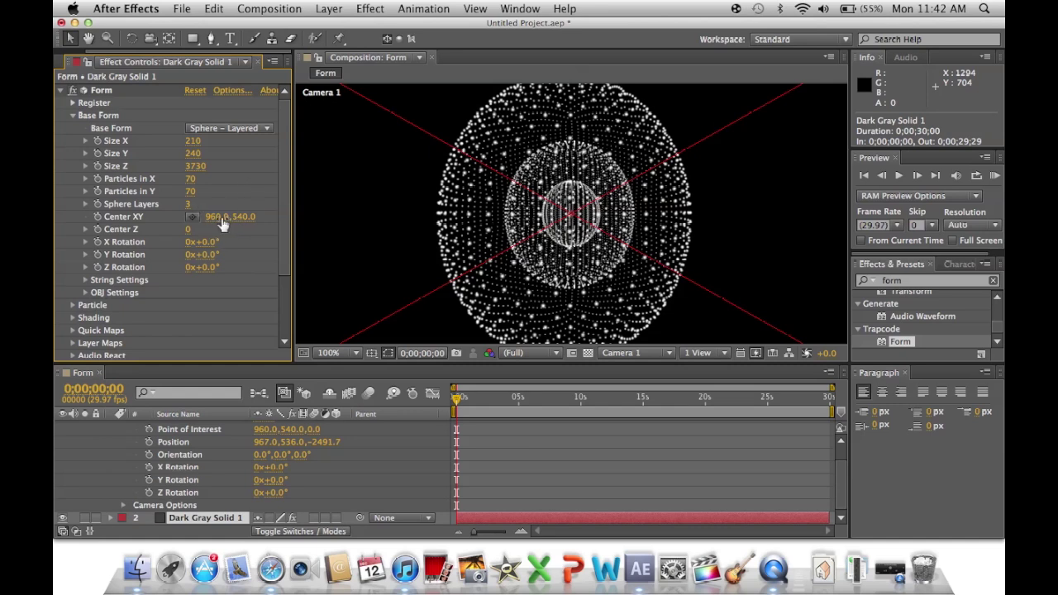
mouse_move(222, 223)
left_mouse_down()
mouse_move(251, 220)
mouse_move(179, 223)
mouse_move(220, 229)
left_mouse_up()
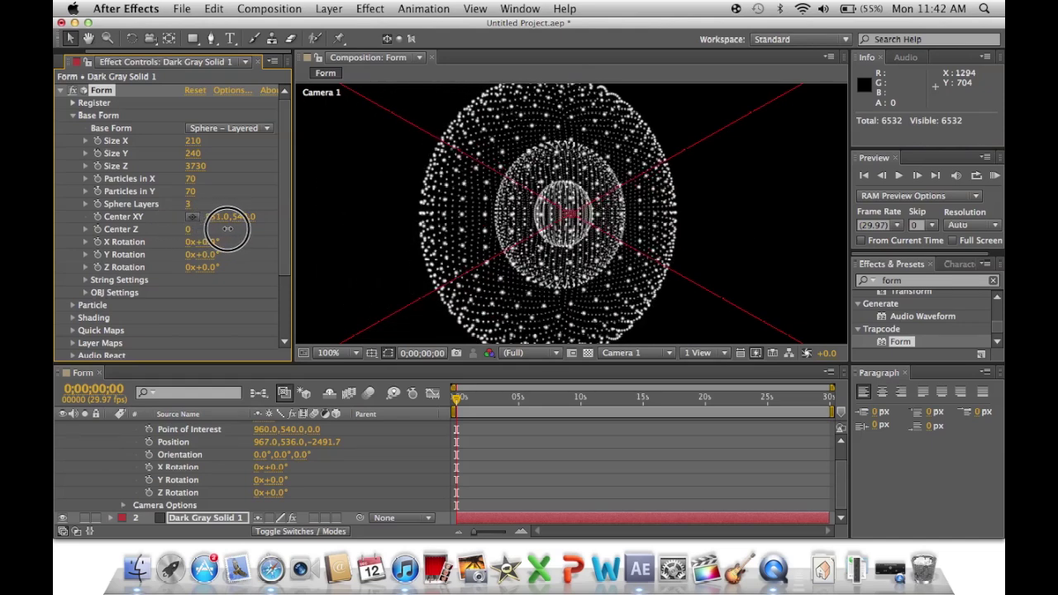
left_click_drag(227, 229, 229, 229)
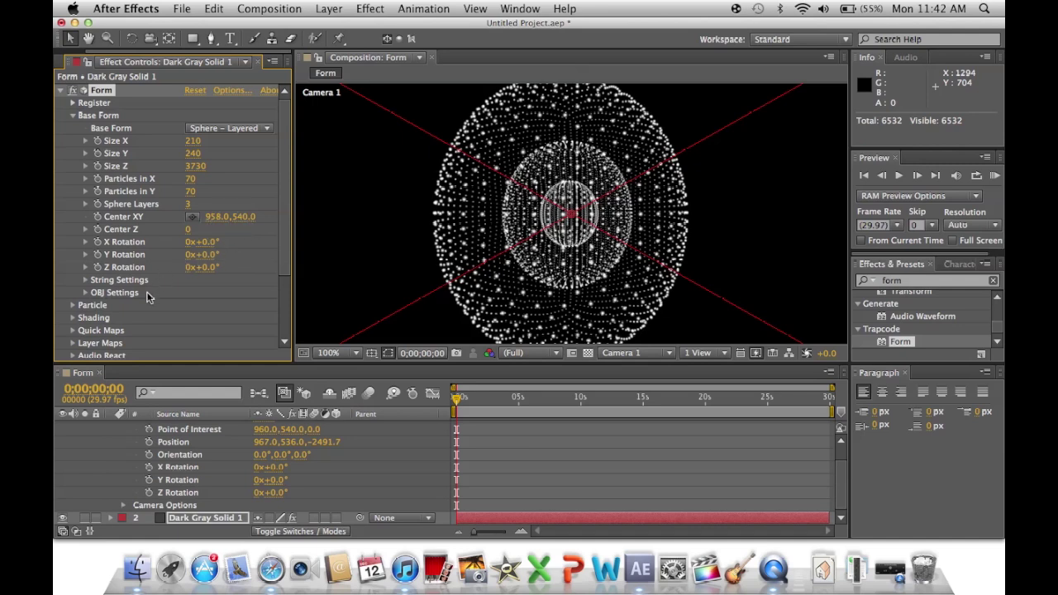
scroll(147, 298, "down", 2)
scroll(146, 295, "up", 2)
left_click(73, 117)
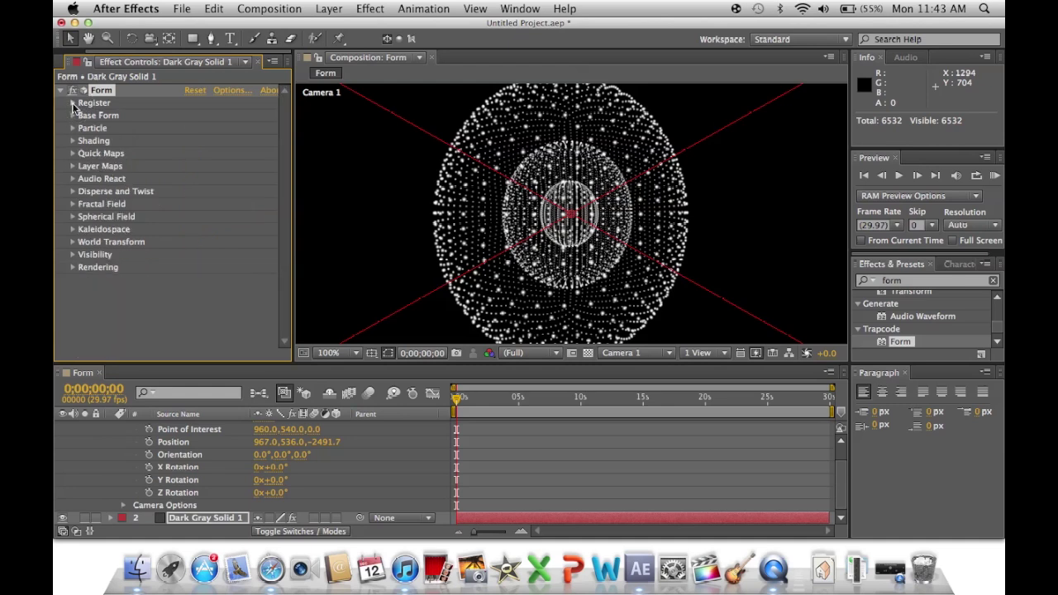
Expand Form's Particle group and trial a Sphere Feather change, zooming the preview to inspect
left_click(72, 104)
left_click(73, 104)
left_click(73, 129)
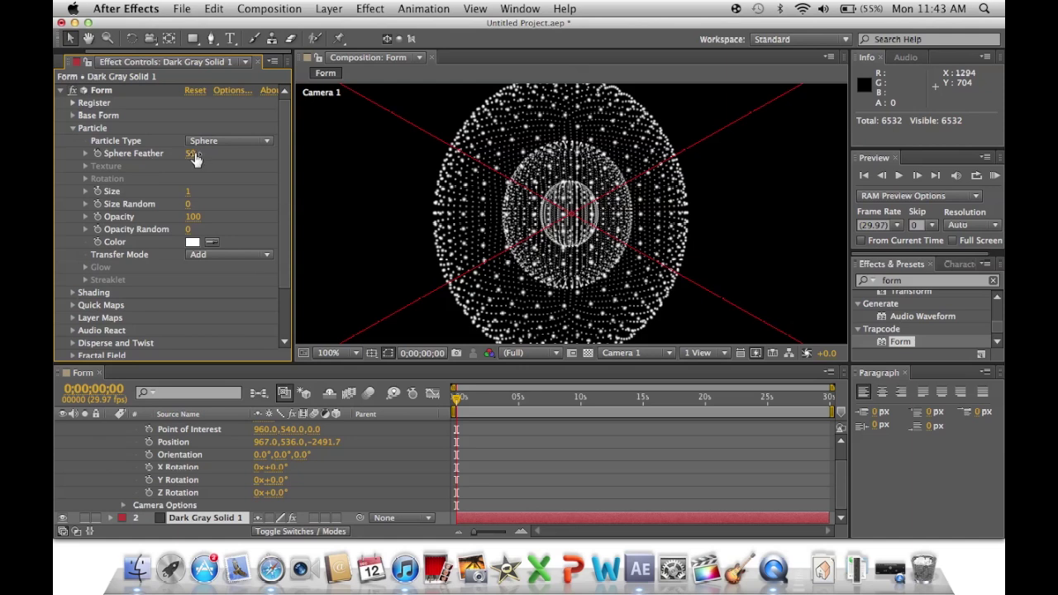
left_click_drag(196, 156, 138, 170)
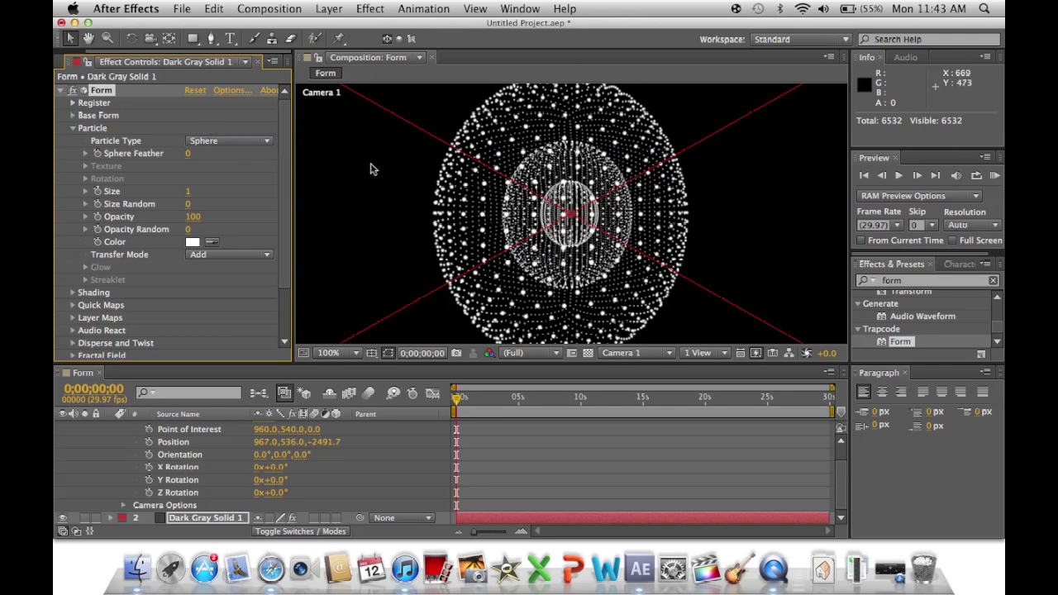
key("period")
key("period")
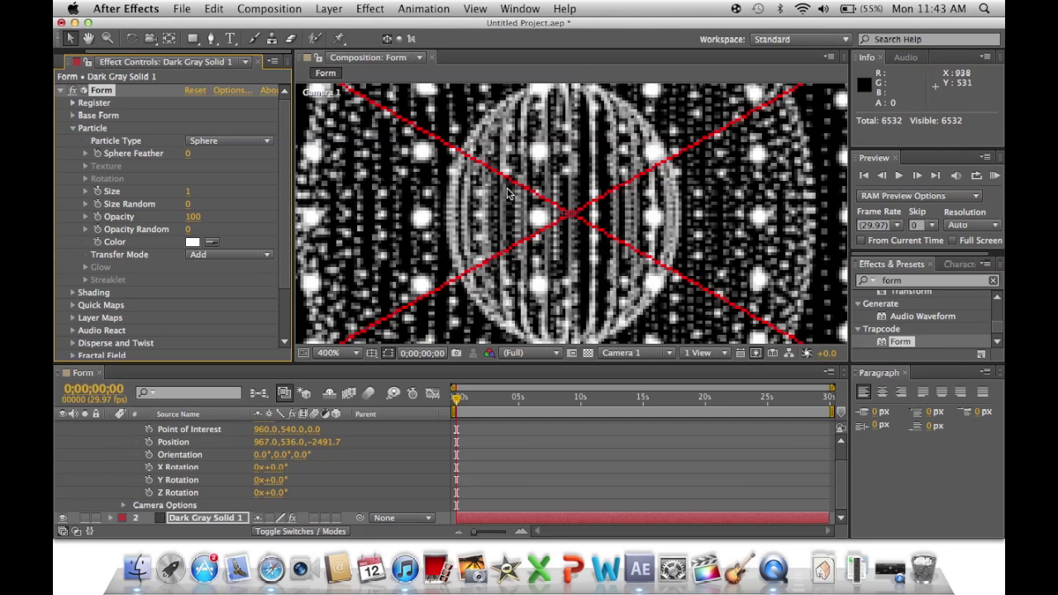
key("slash")
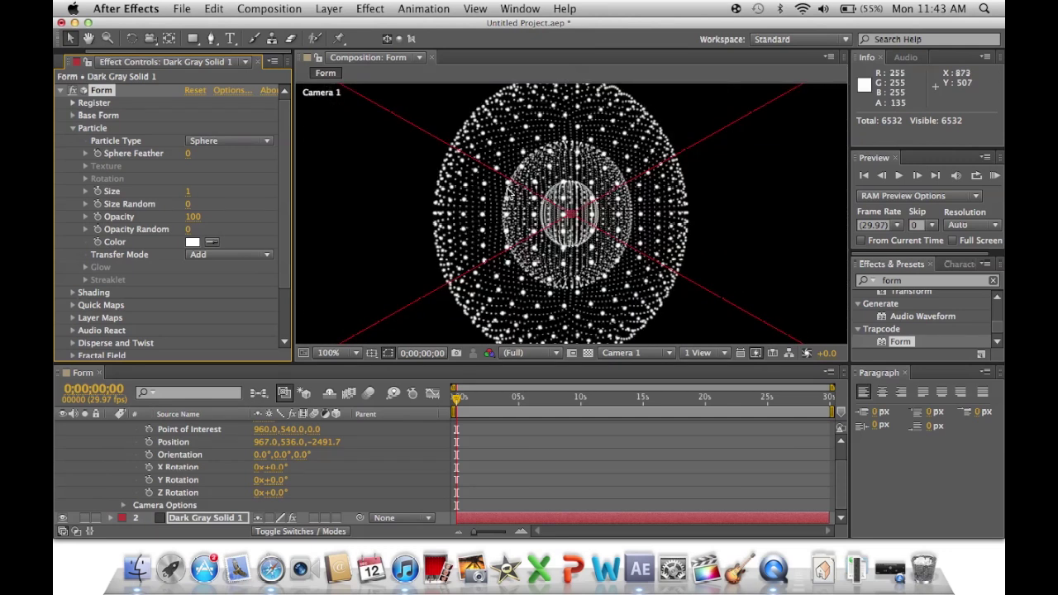
Move Camera 1 closer to the particle sphere
scroll(193, 467, "up", 2)
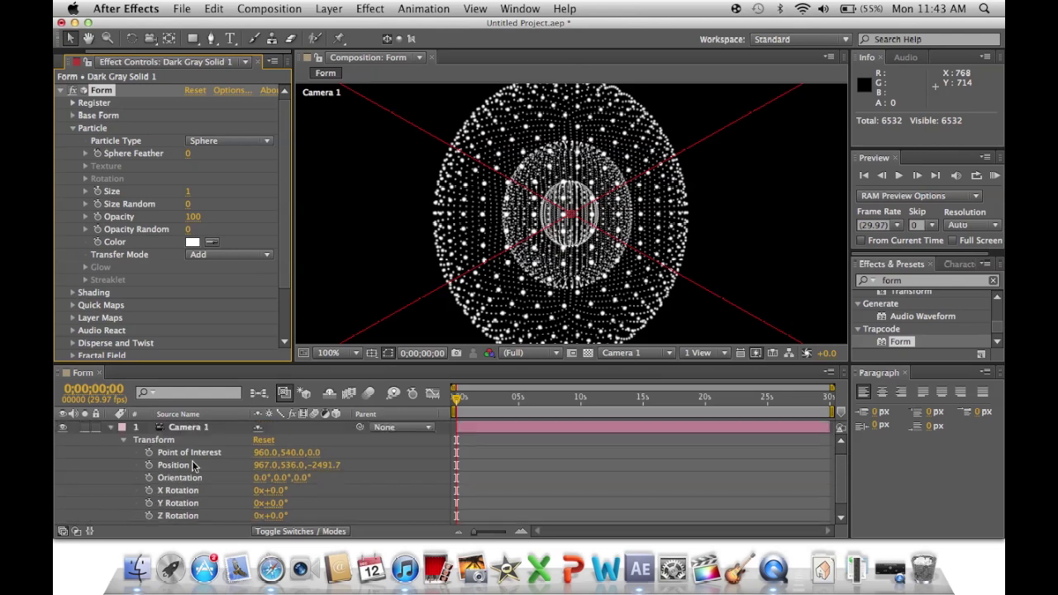
left_click(186, 428)
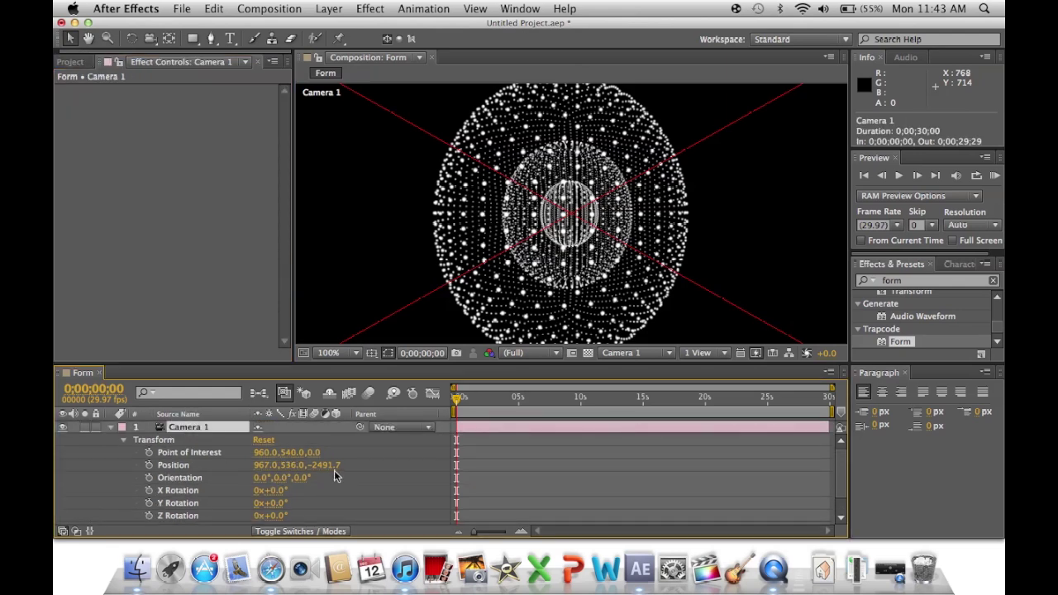
left_click_drag(322, 465, 750, 494)
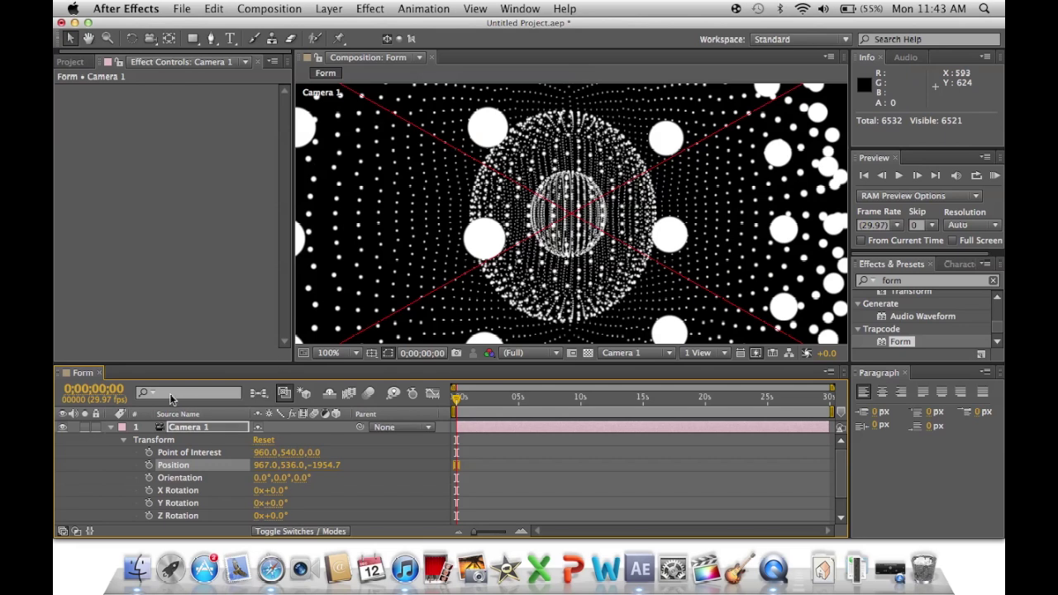
Set Sphere Feather to 63 and particle Size to 4, then move the camera to Position Z -1954.7
scroll(171, 472, "down", 2)
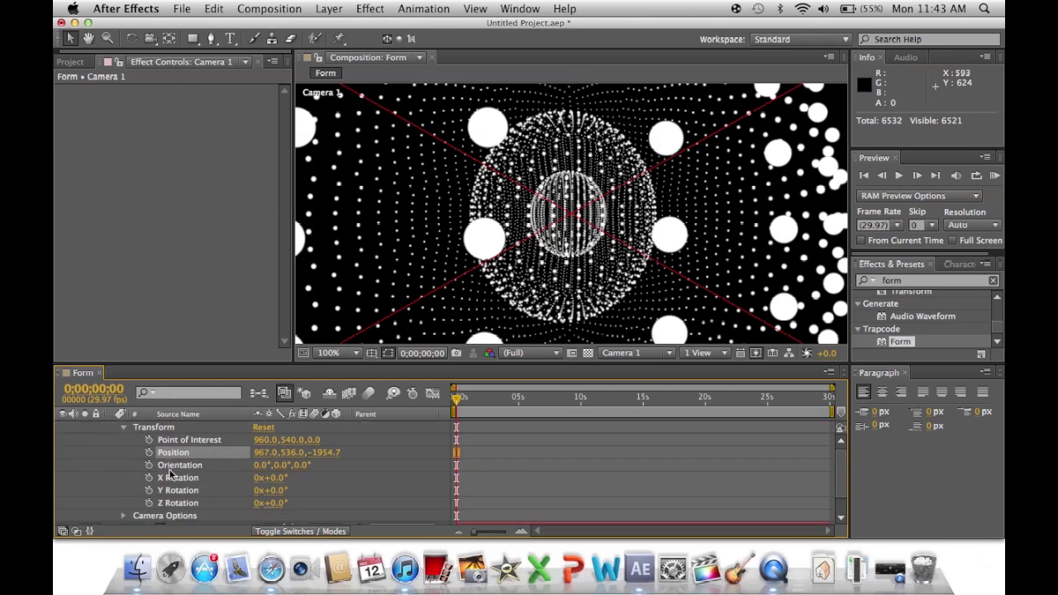
left_click(182, 518)
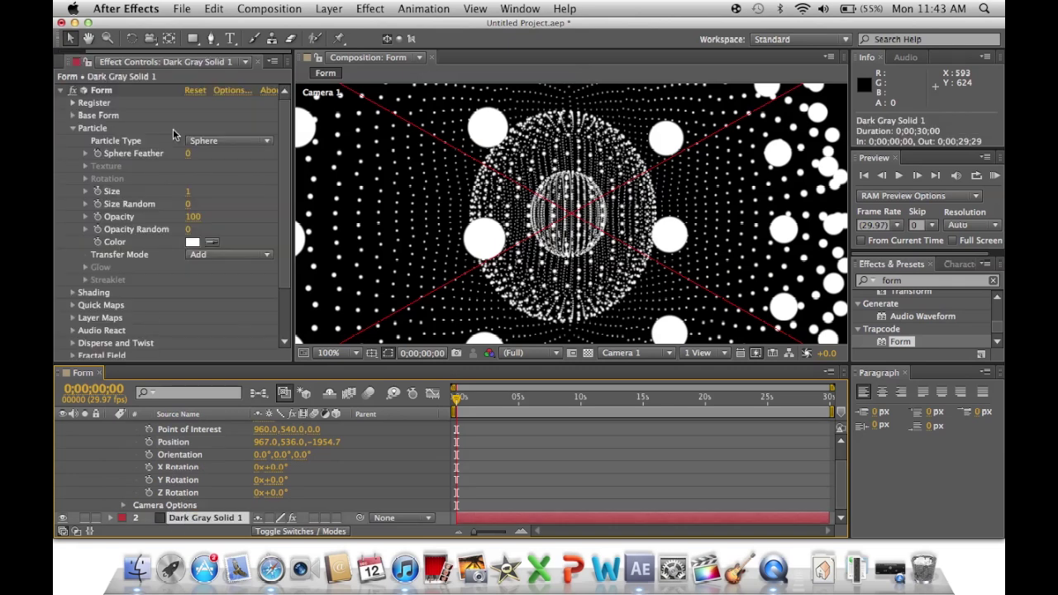
left_click_drag(190, 155, 237, 168)
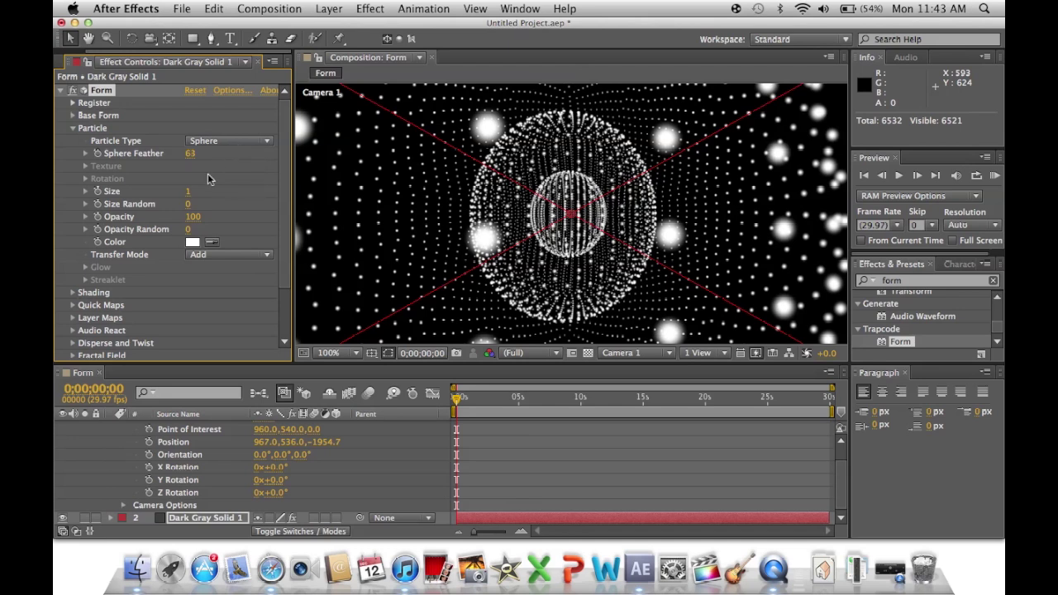
left_click_drag(188, 191, 228, 196)
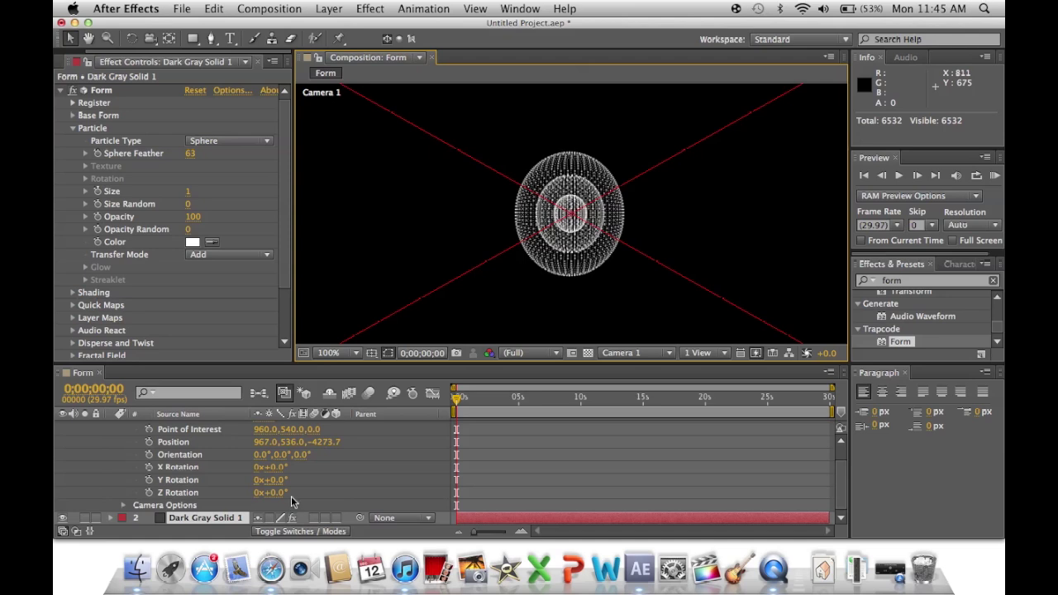
left_click_drag(330, 442, 1000, 588)
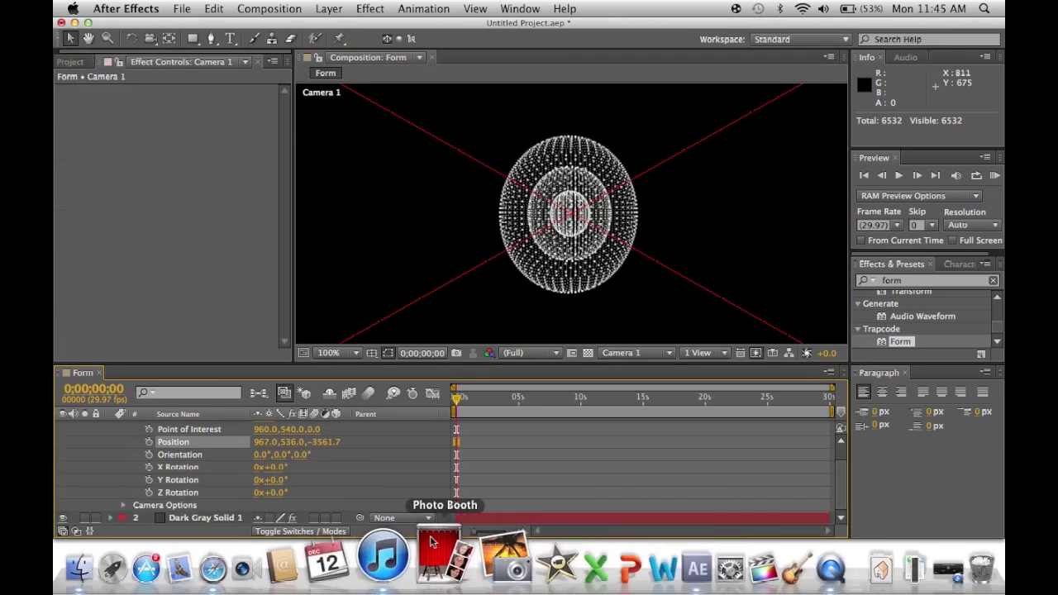
Move Camera 1 to Position Z -2354.7 so the sphere fills the frame, then reselect Dark Gray Solid 1
left_click_drag(331, 443, 913, 519)
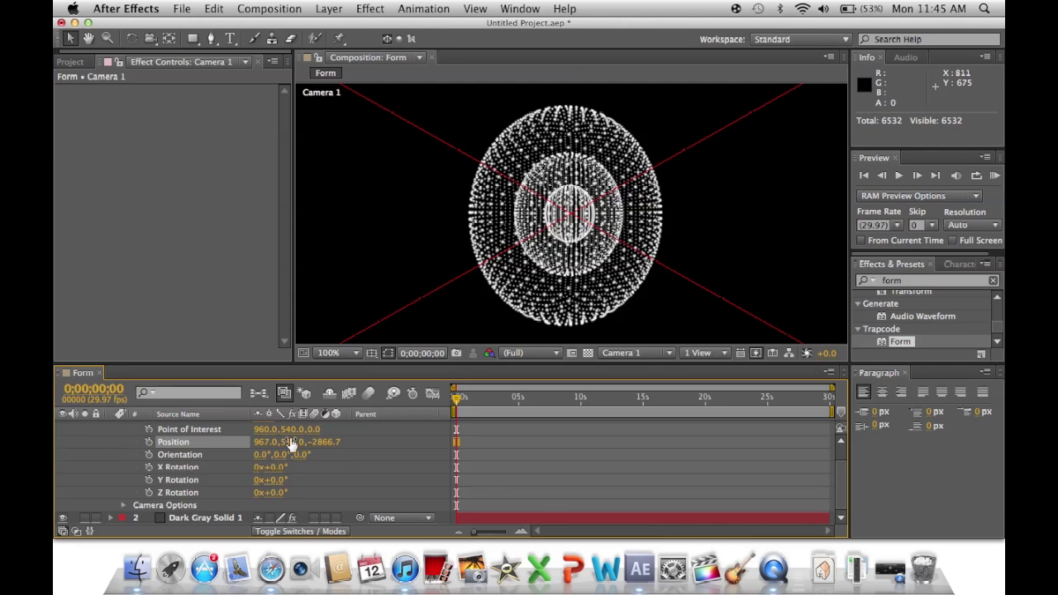
left_click_drag(320, 442, 758, 501)
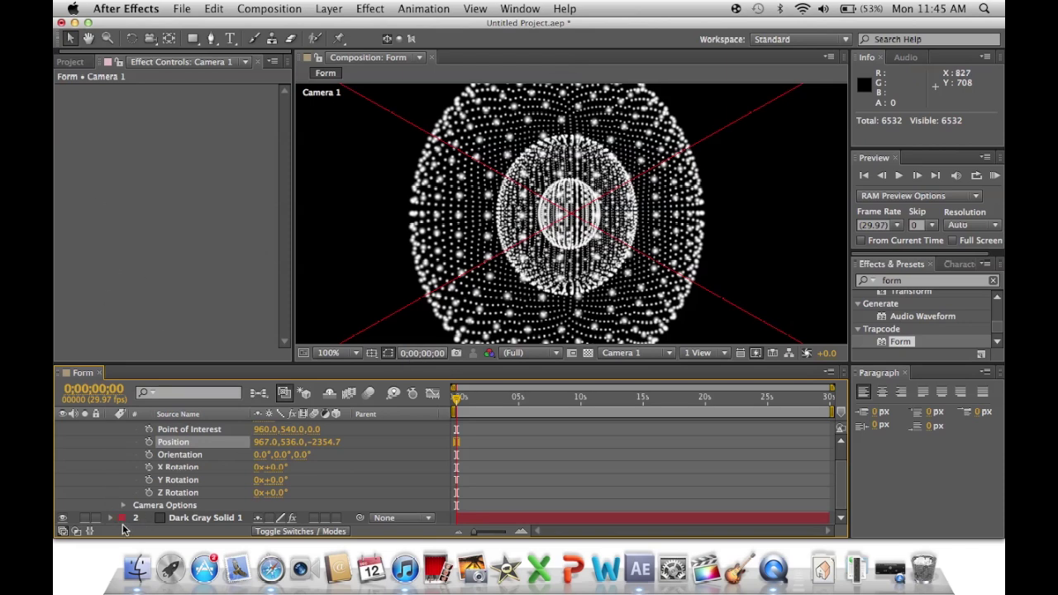
left_click(180, 520)
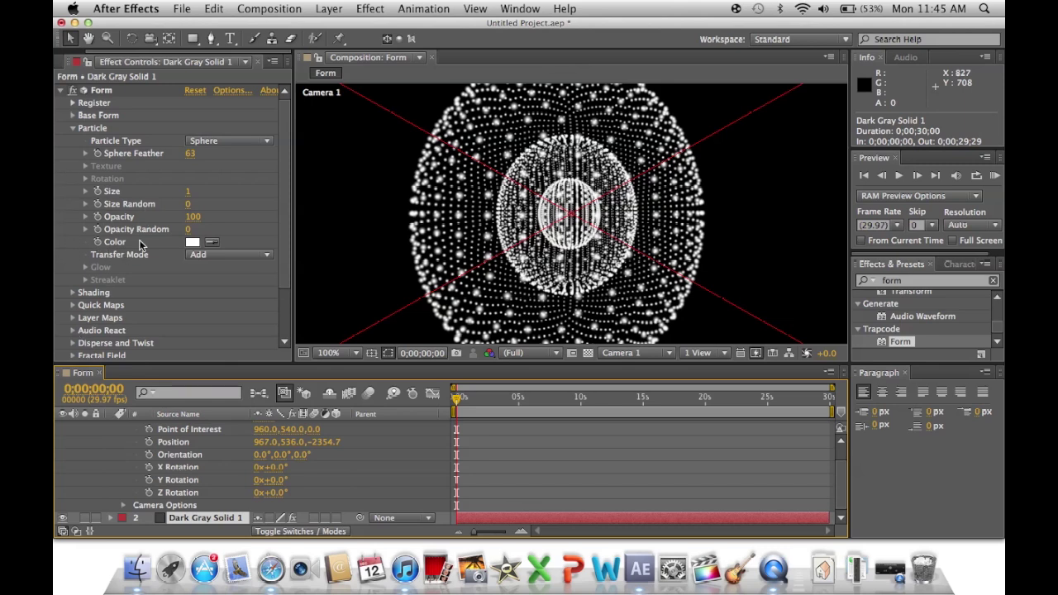
Set Form's particle Color to electric blue #2BABD5 (R 43, G 171, B 213)
left_click(192, 243)
mouse_move(504, 246)
left_mouse_down()
mouse_move(534, 217)
mouse_move(517, 256)
left_mouse_up()
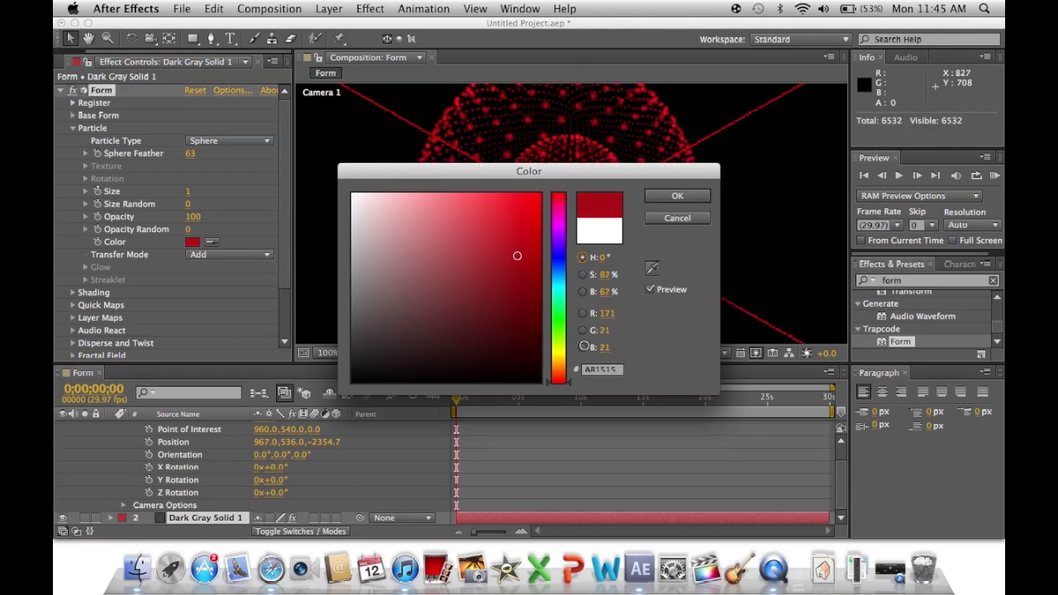
mouse_move(559, 288)
left_mouse_down()
mouse_move(547, 272)
mouse_move(553, 279)
left_mouse_up()
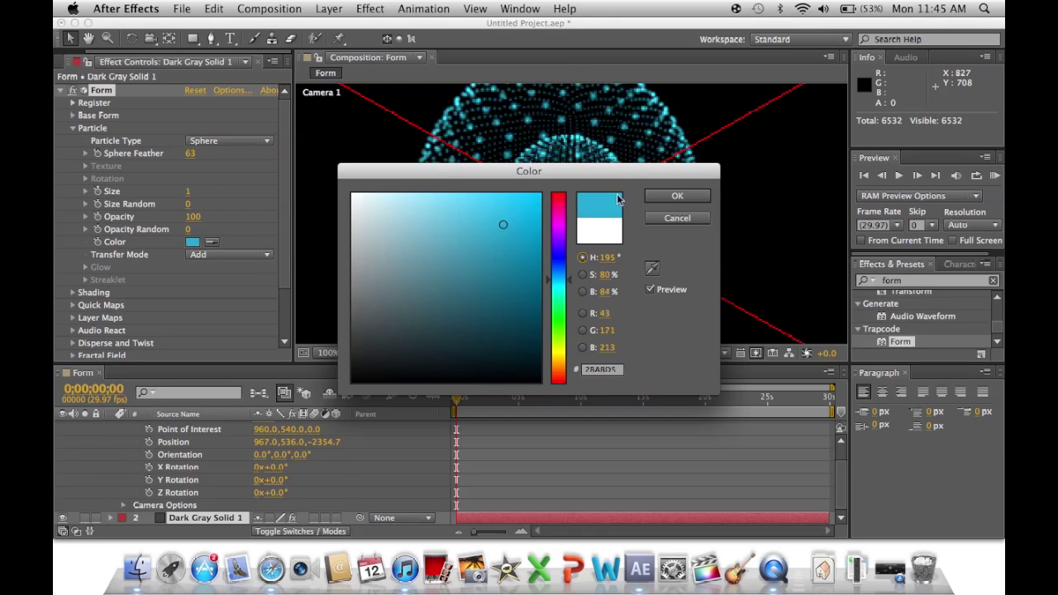
left_click(678, 198)
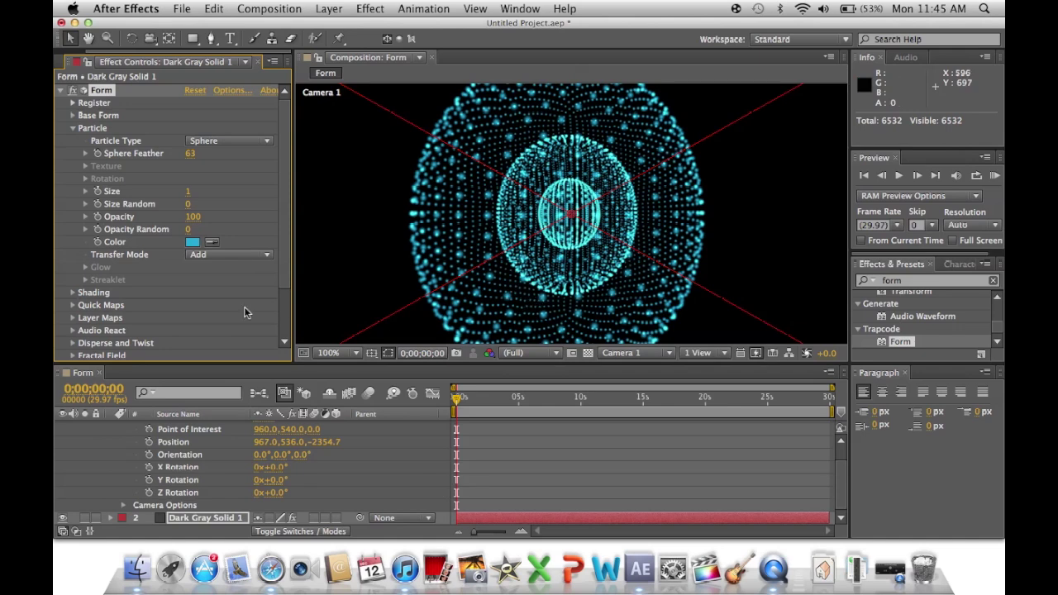
scroll(118, 295, "down", 2)
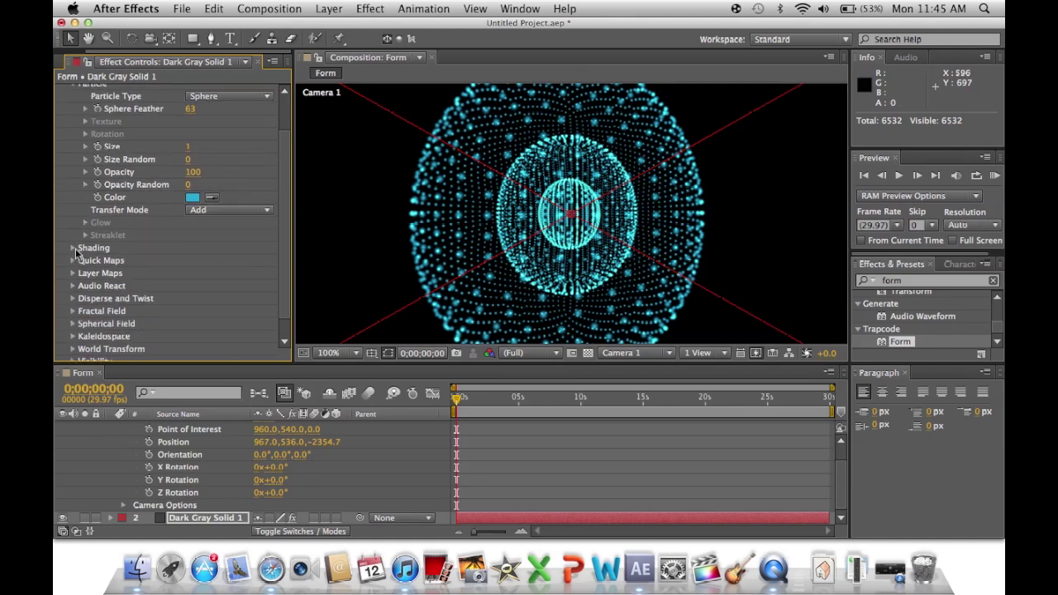
scroll(111, 205, "up", 2)
left_click(73, 130)
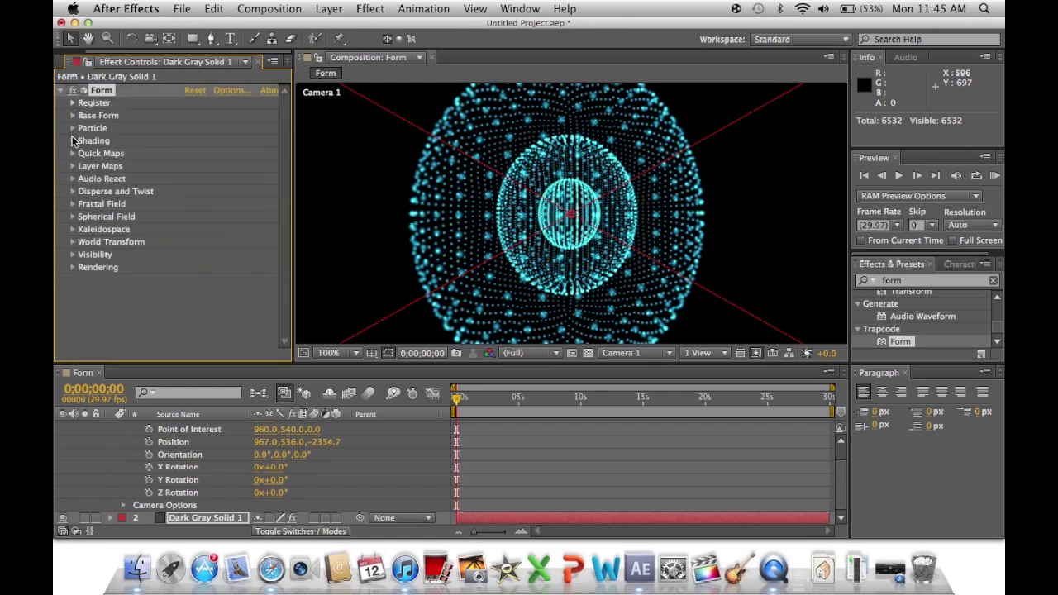
left_click(73, 257)
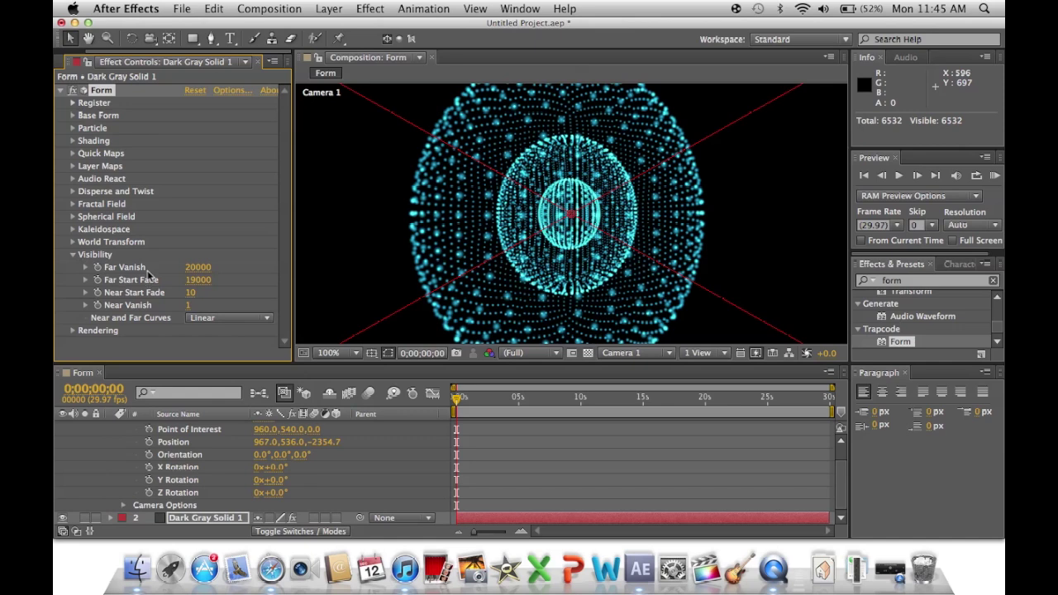
left_click_drag(197, 268, 225, 294)
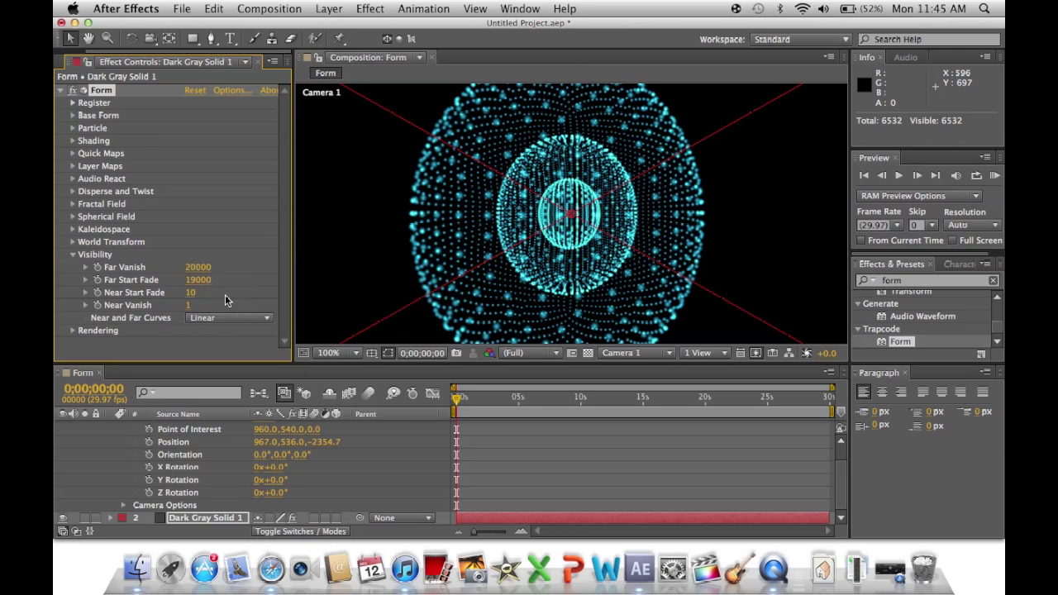
left_click(73, 255)
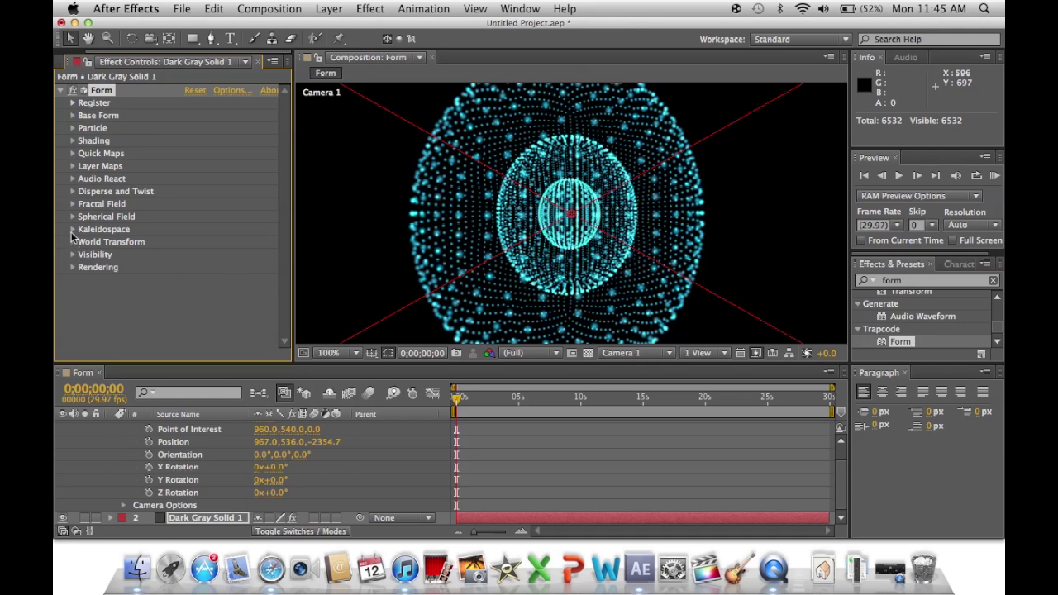
left_click(72, 229)
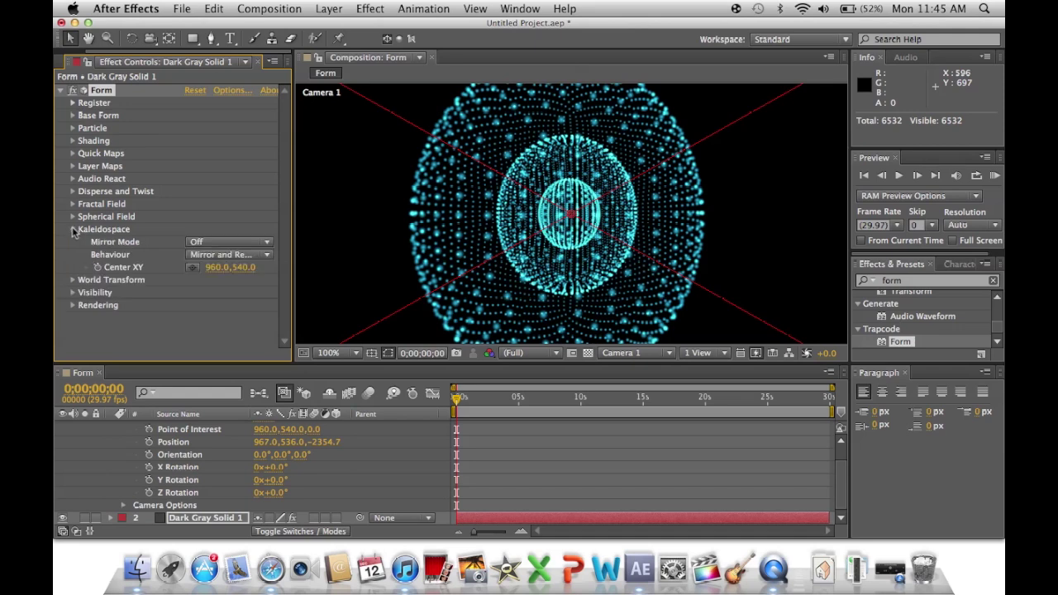
left_click(72, 229)
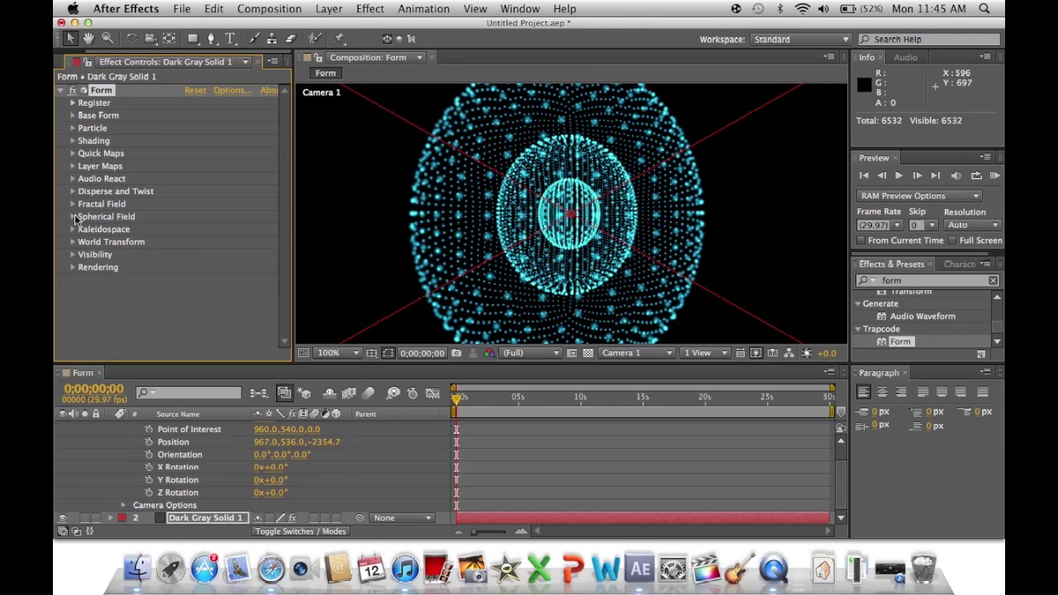
Expand Form's Spherical Field and scrub Sphere 1's Strength
left_click(73, 217)
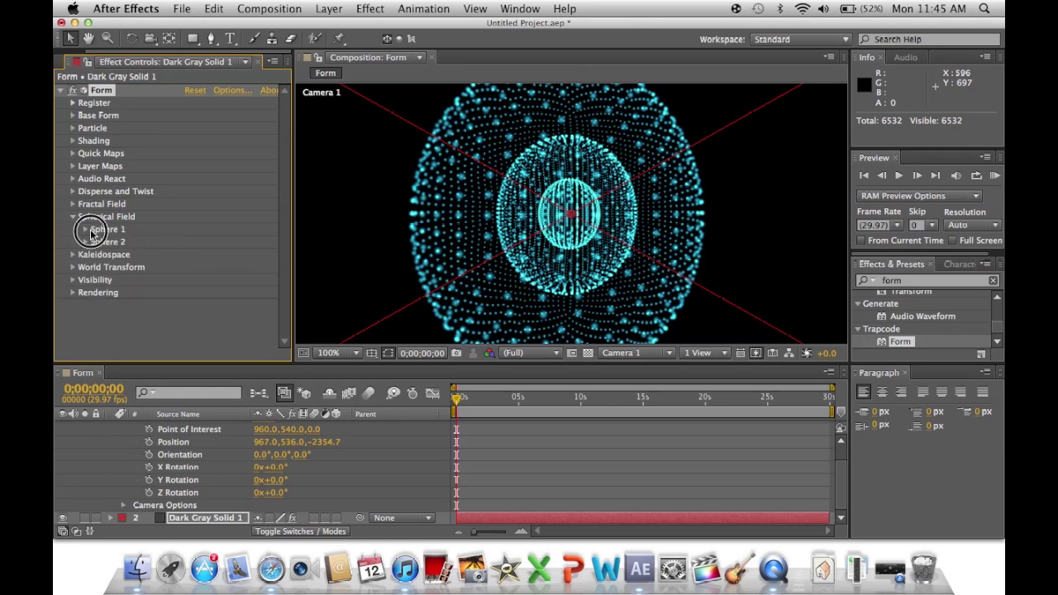
left_click(86, 229)
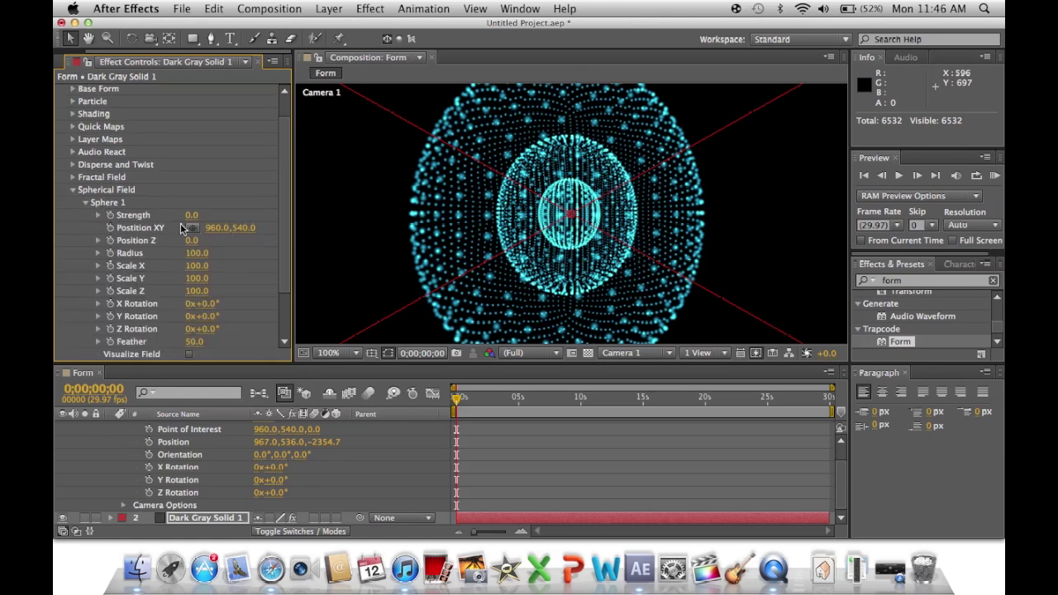
left_click_drag(192, 215, 201, 237)
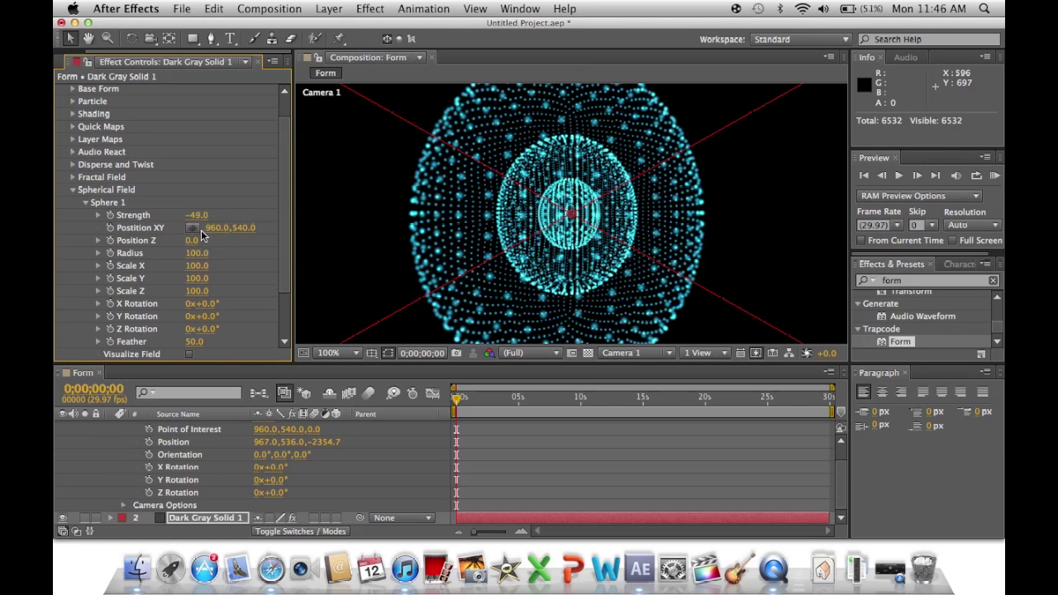
left_click(86, 202)
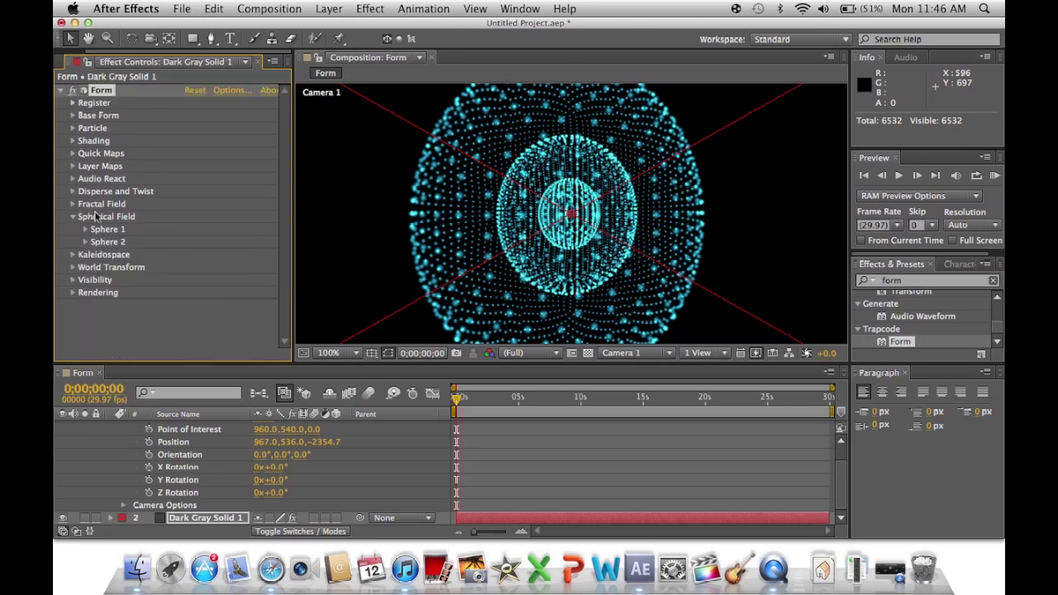
Scrub Sphere 2's Strength, then collapse Spherical Field and briefly check the Rendering group
left_click(86, 243)
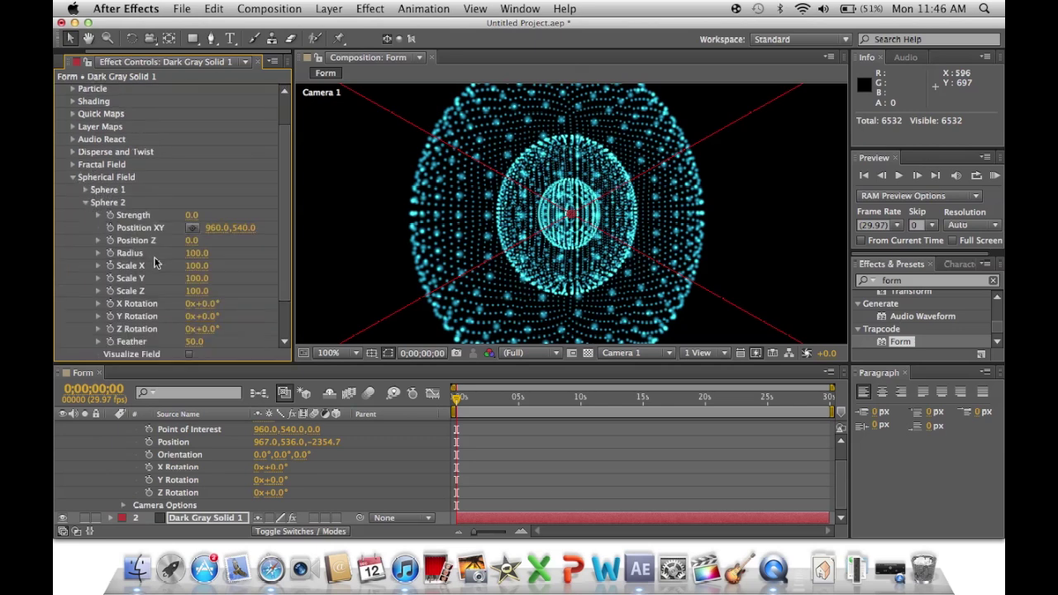
left_click_drag(191, 215, 293, 277)
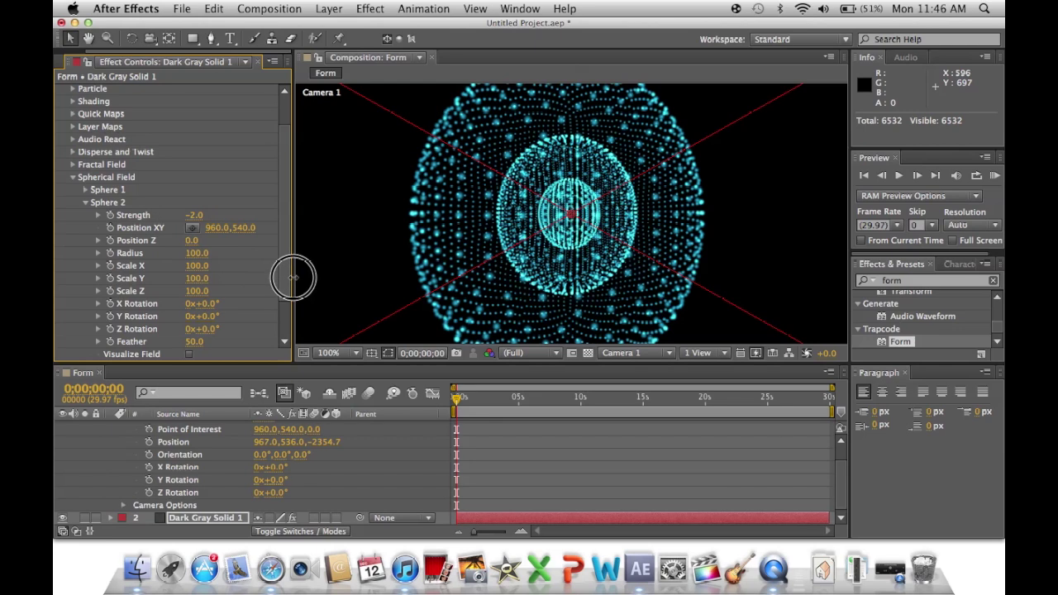
left_click(85, 203)
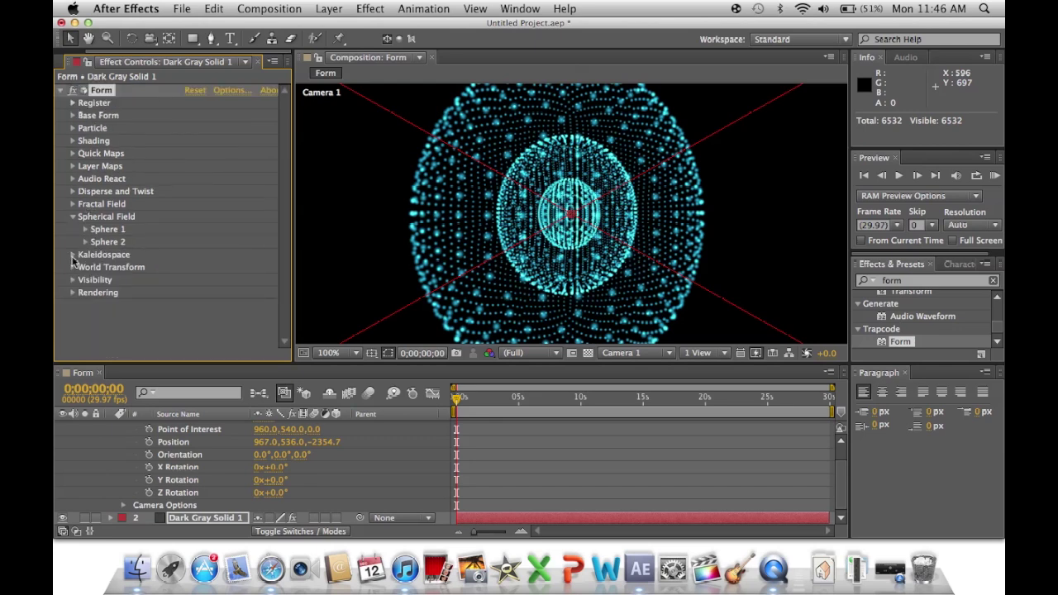
left_click(72, 217)
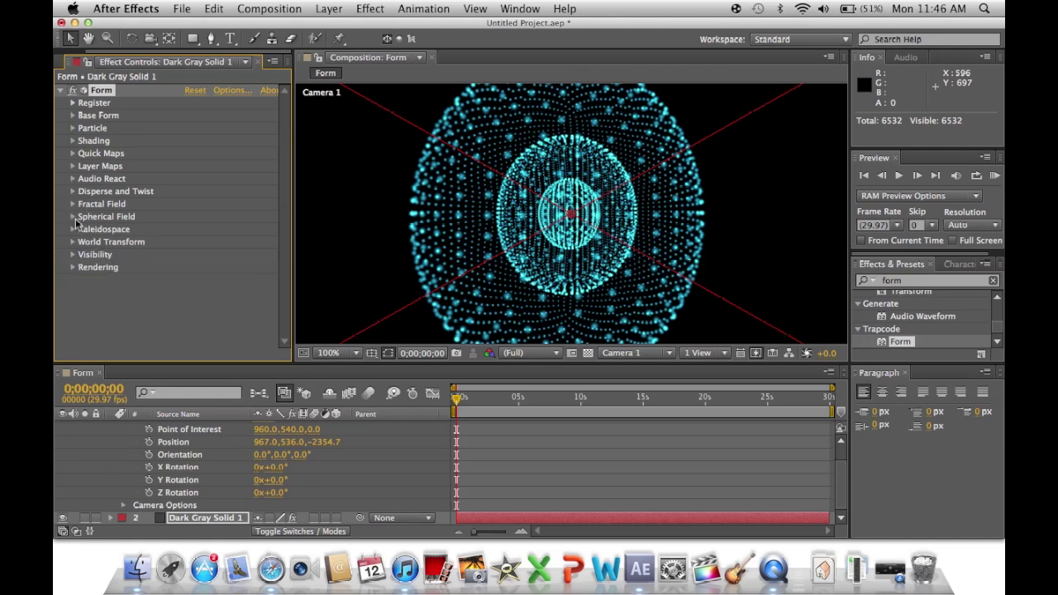
left_click(73, 267)
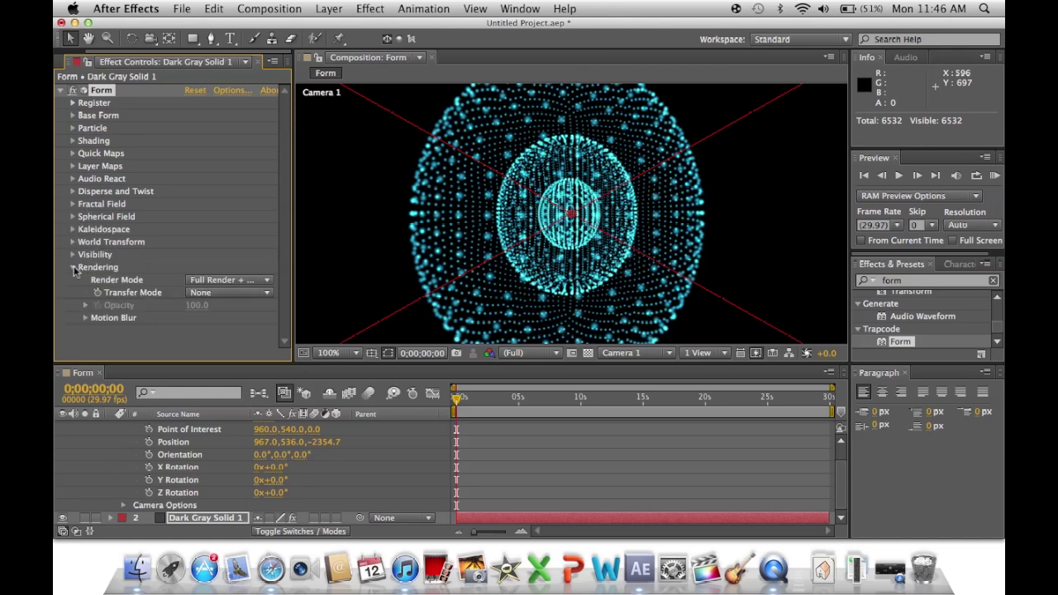
left_click(73, 268)
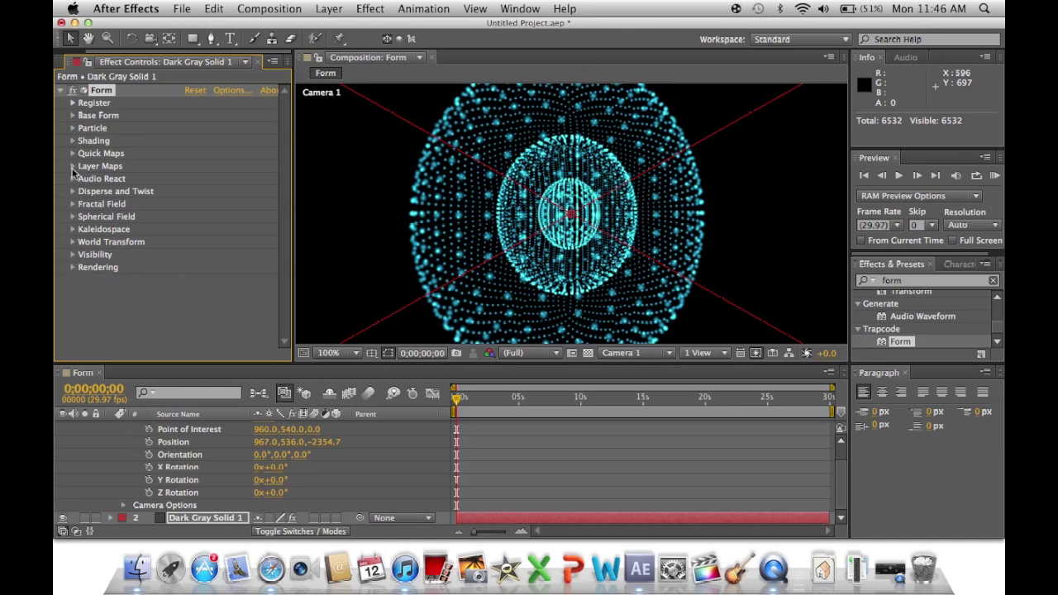
Set Form's Layer Maps Displacement Strength to 42
left_click(73, 166)
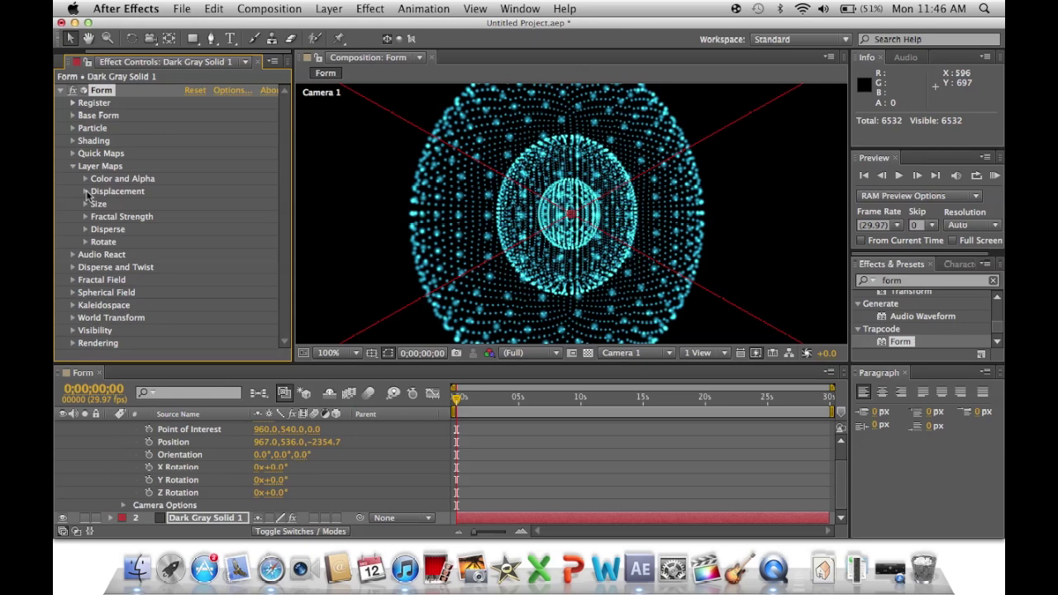
left_click(86, 191)
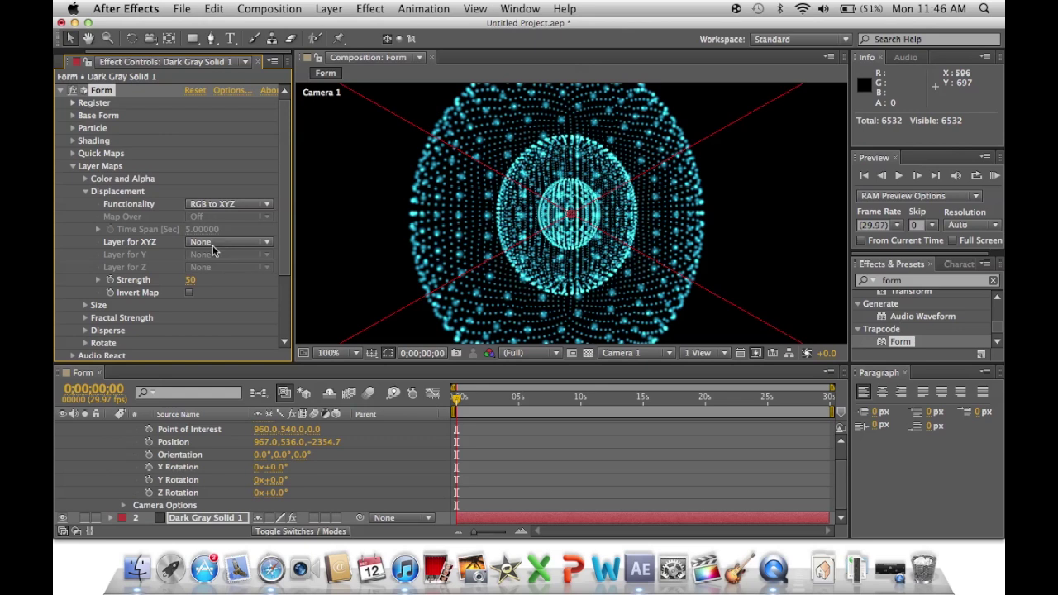
left_click_drag(192, 279, 207, 304)
left_click(85, 191)
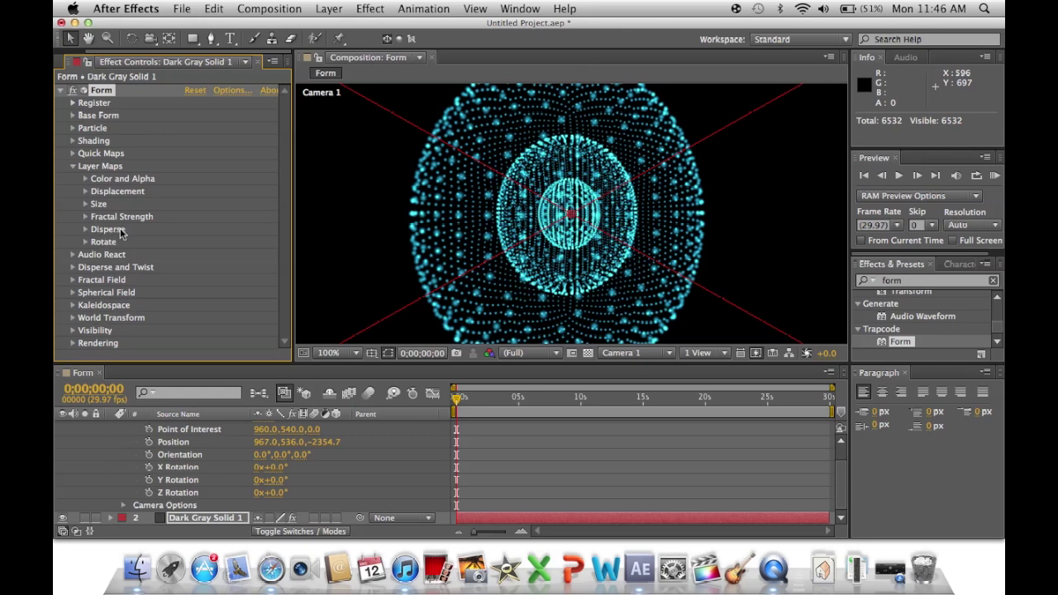
Review the Disperse and Rotate layer-map options, then collapse Layer Maps
left_click(85, 229)
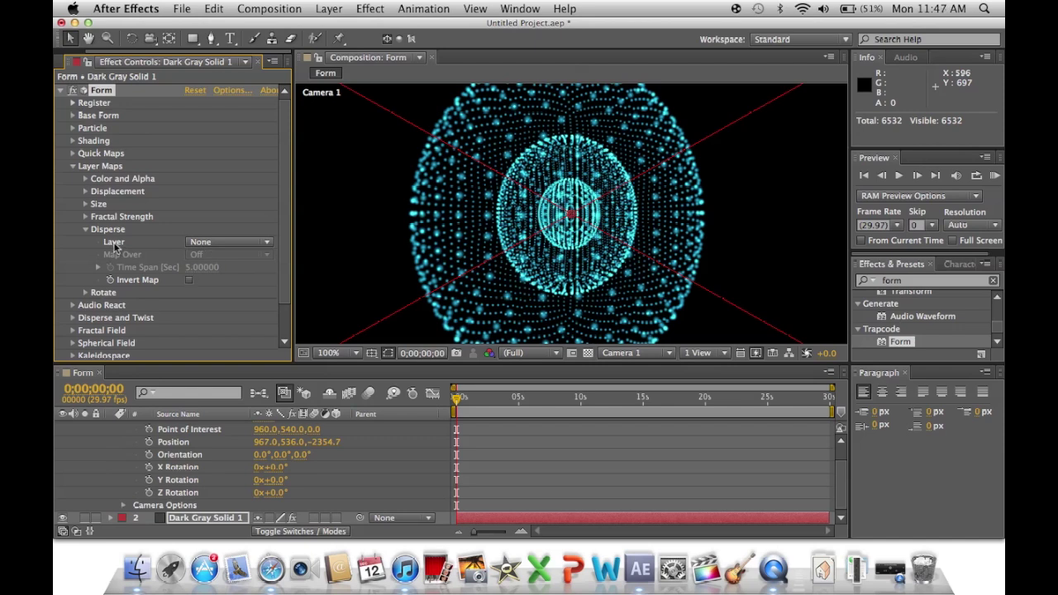
left_click(86, 230)
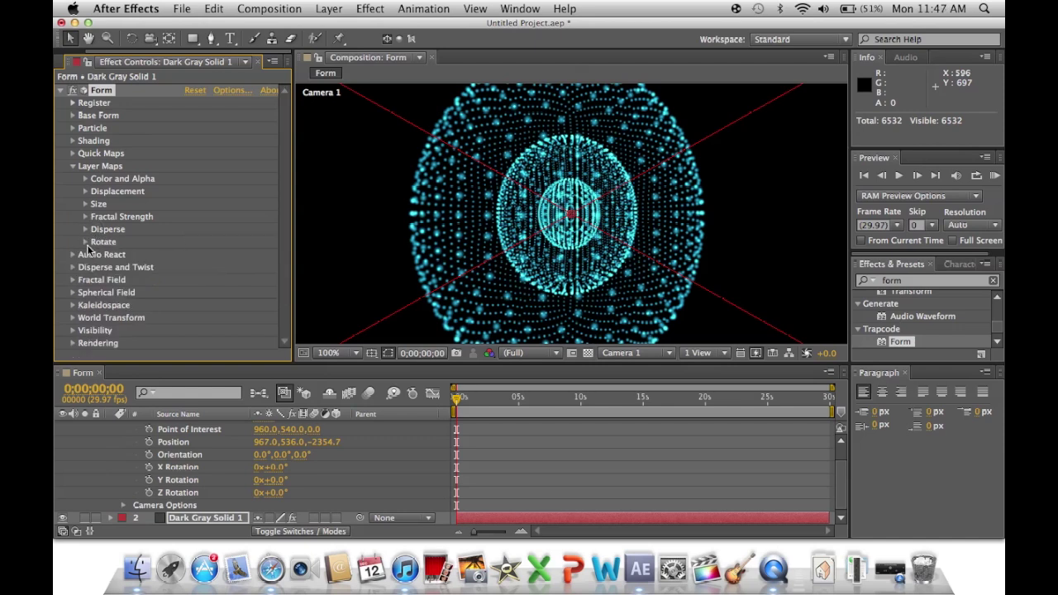
left_click(86, 242)
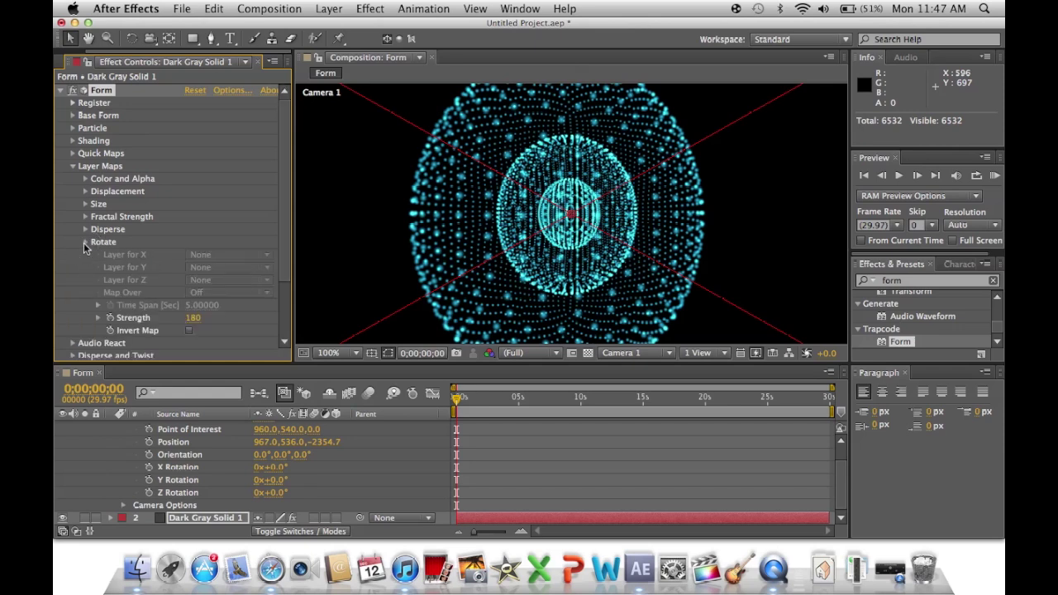
left_click(85, 242)
left_click(84, 192)
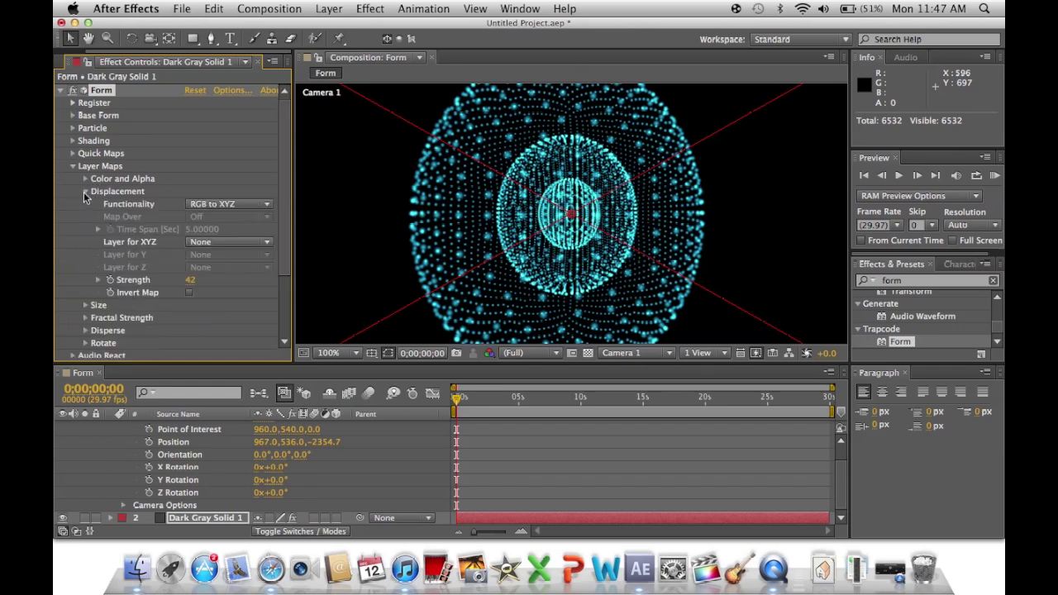
left_click(85, 191)
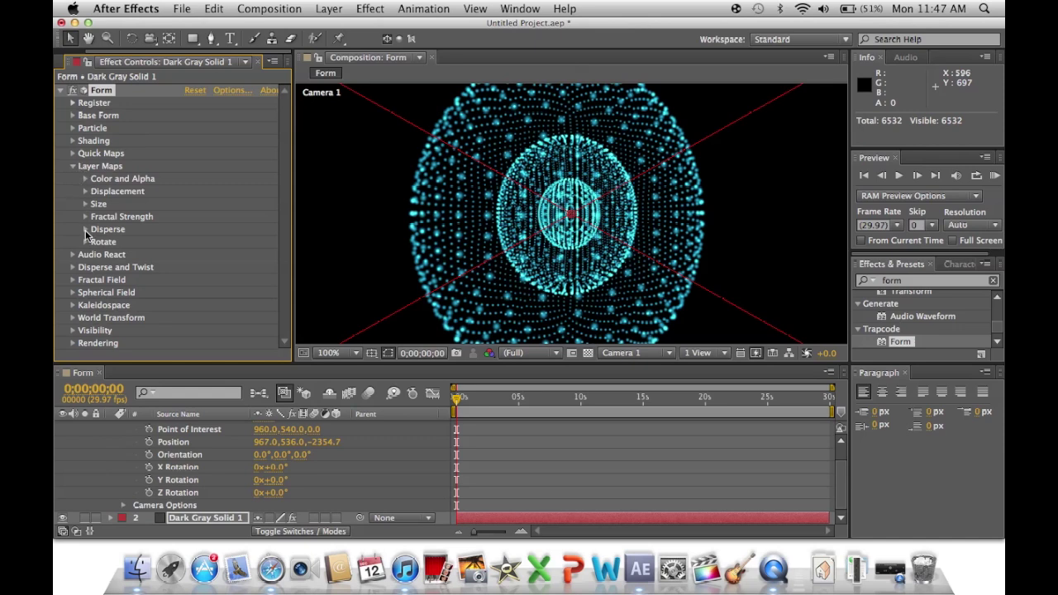
left_click(73, 166)
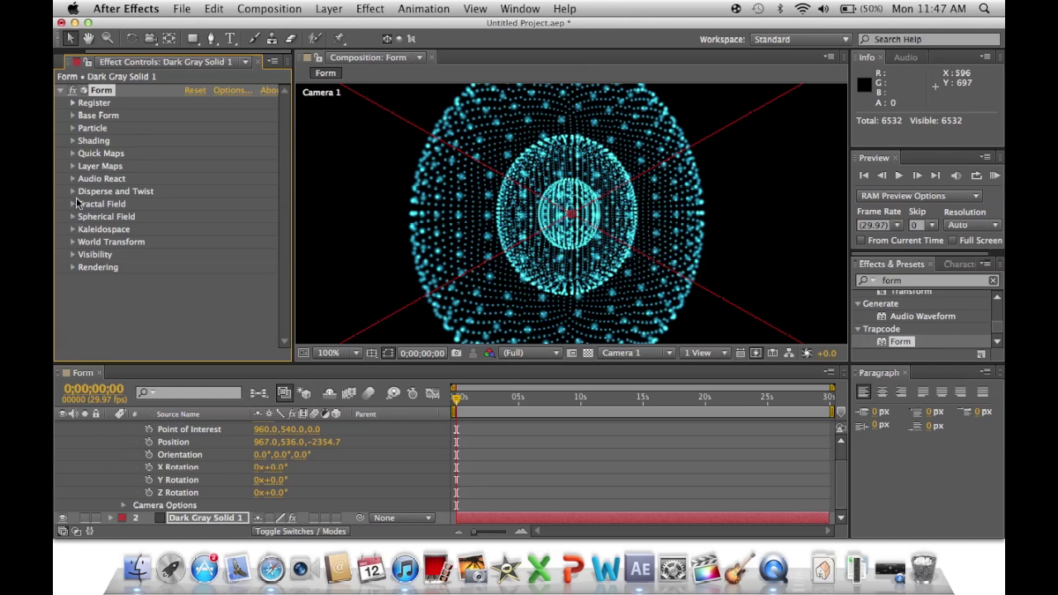
Scrub Disperse up to scatter the sphere, bring it back to 0, and enable its stopwatch
left_click(72, 192)
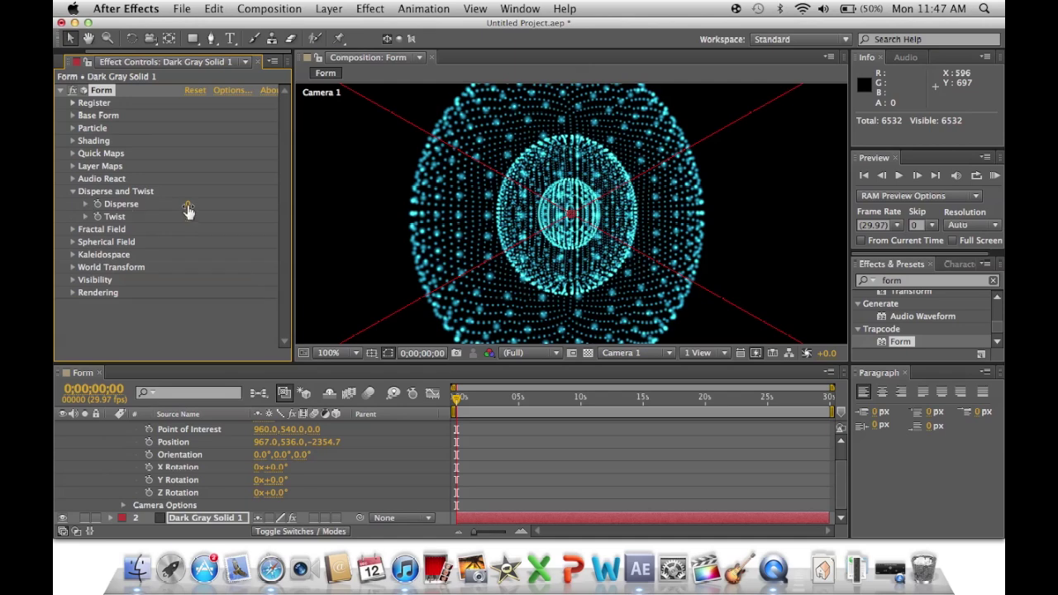
left_click_drag(189, 206, 302, 215)
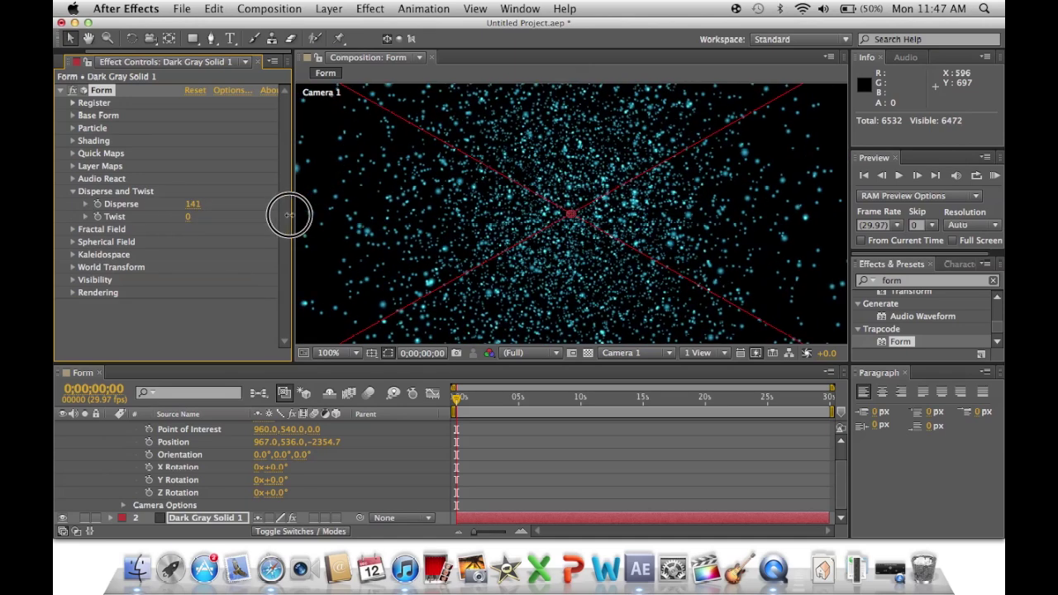
left_click_drag(289, 215, 195, 212)
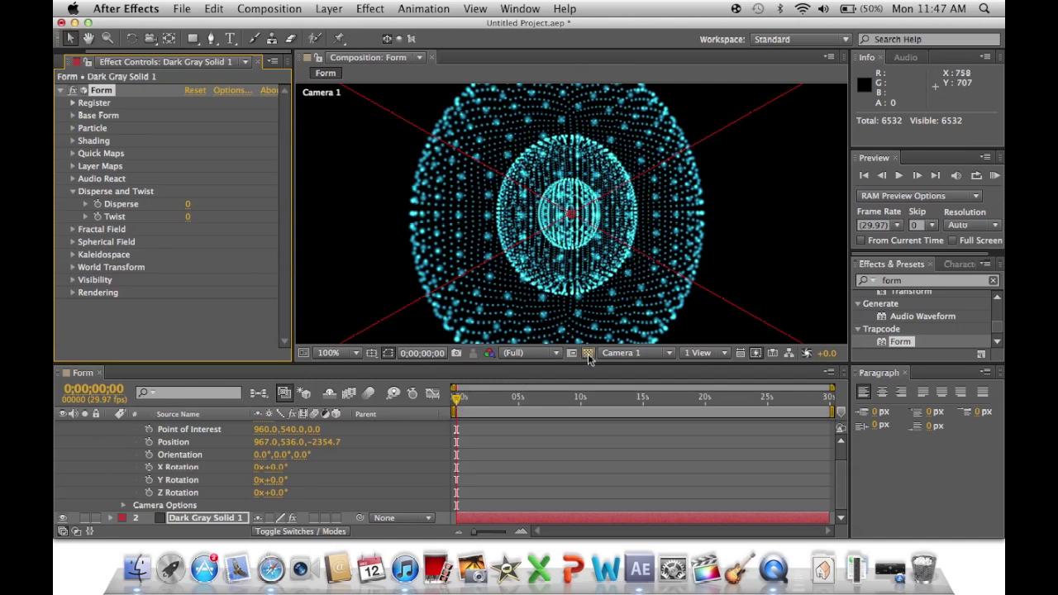
left_click(98, 204)
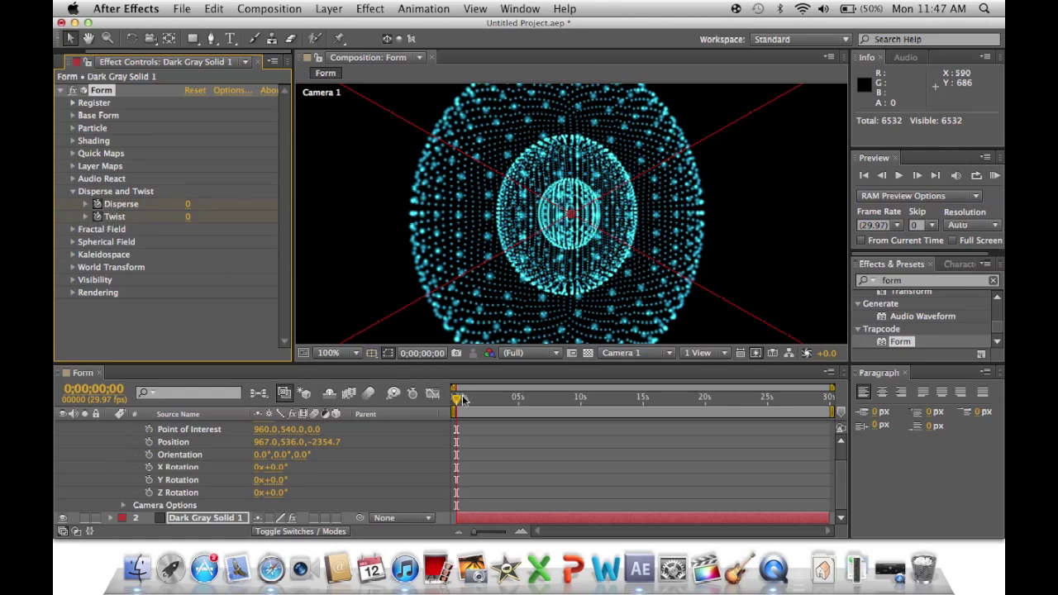
At 0;00;02;14, add a Disperse keyframe and raise Disperse to 183 to blow the particles apart
left_click_drag(456, 401, 486, 399)
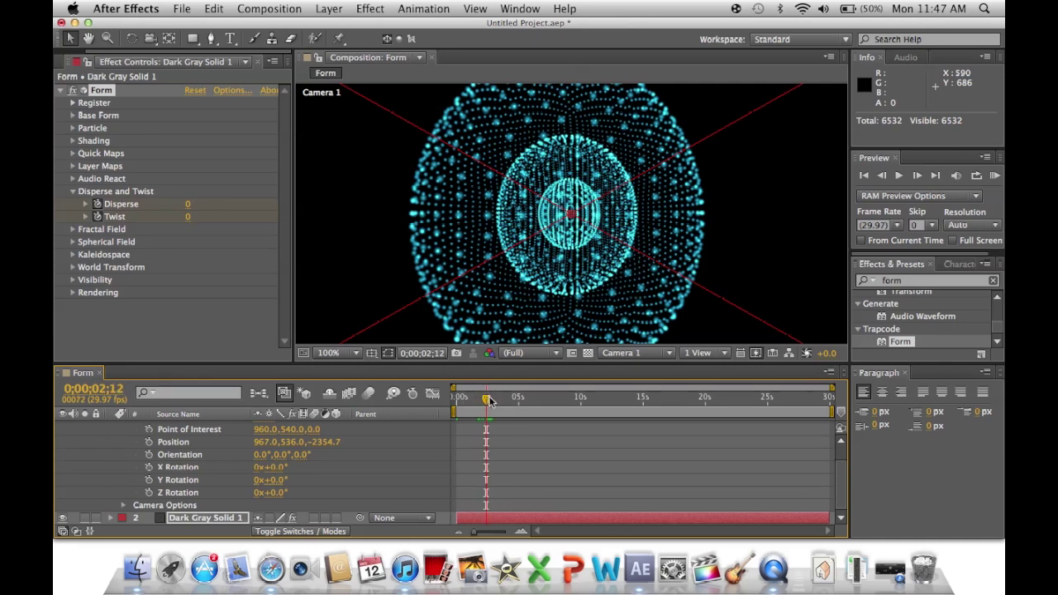
left_click(488, 401)
mouse_move(188, 212)
left_mouse_down()
mouse_move(206, 217)
mouse_move(188, 220)
mouse_move(192, 228)
left_mouse_up()
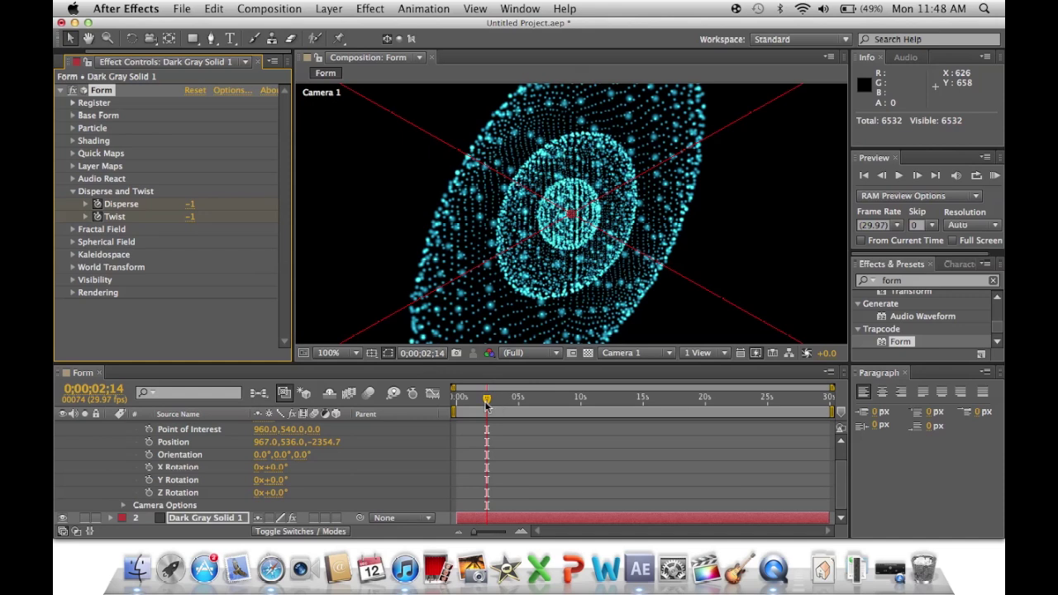
mouse_move(487, 405)
left_mouse_down()
mouse_move(432, 409)
mouse_move(505, 402)
left_mouse_up()
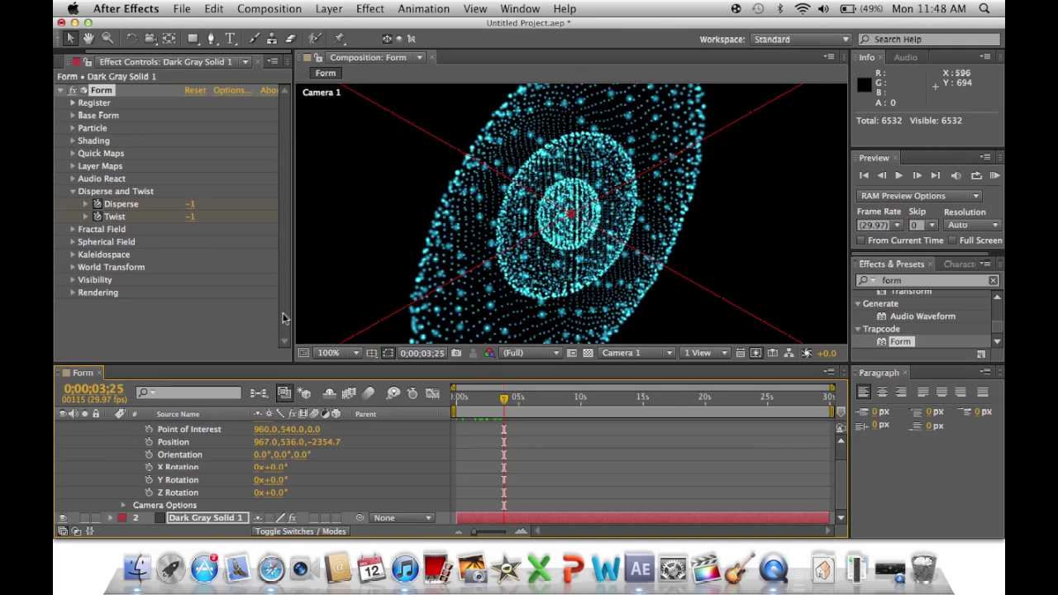
left_click_drag(191, 206, 342, 219)
At 0;00;03;25, set Twist to 58 and Disperse to 104, then preview the animation from the start
left_click_drag(199, 214, 564, 271)
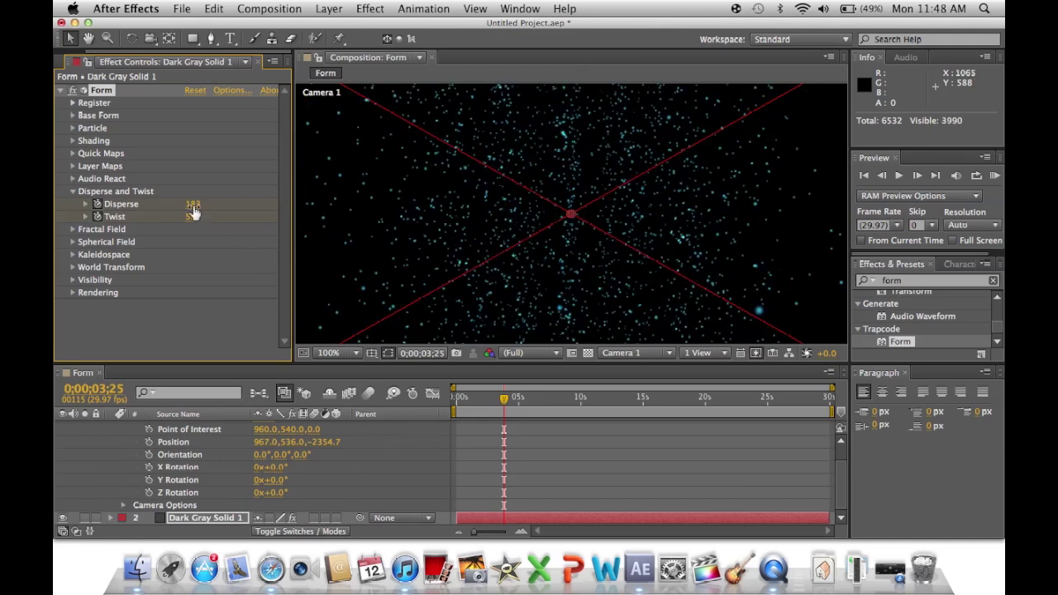
left_click_drag(192, 206, 276, 237)
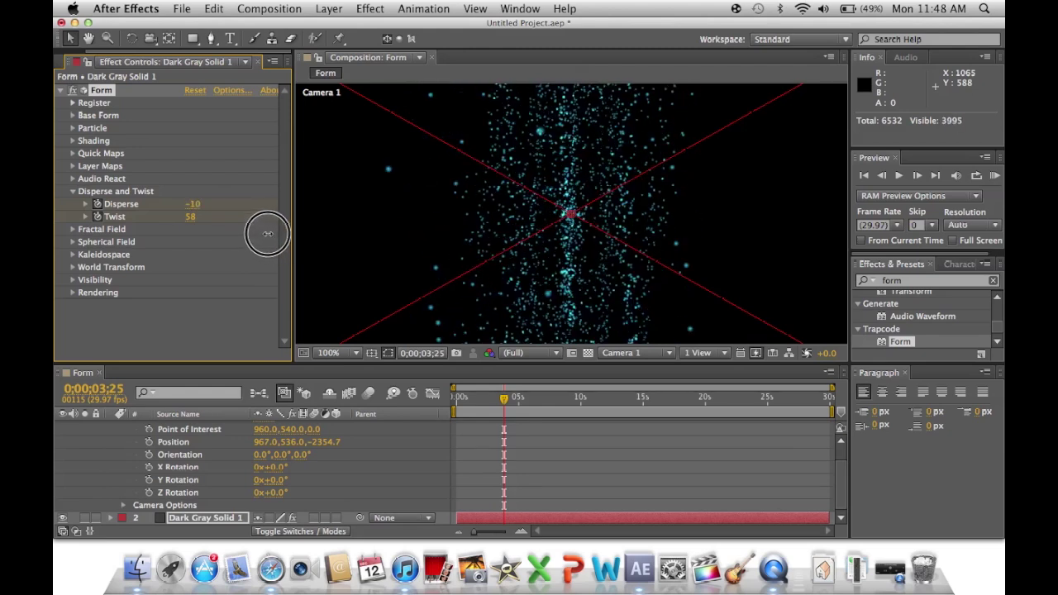
left_click_drag(271, 234, 274, 236)
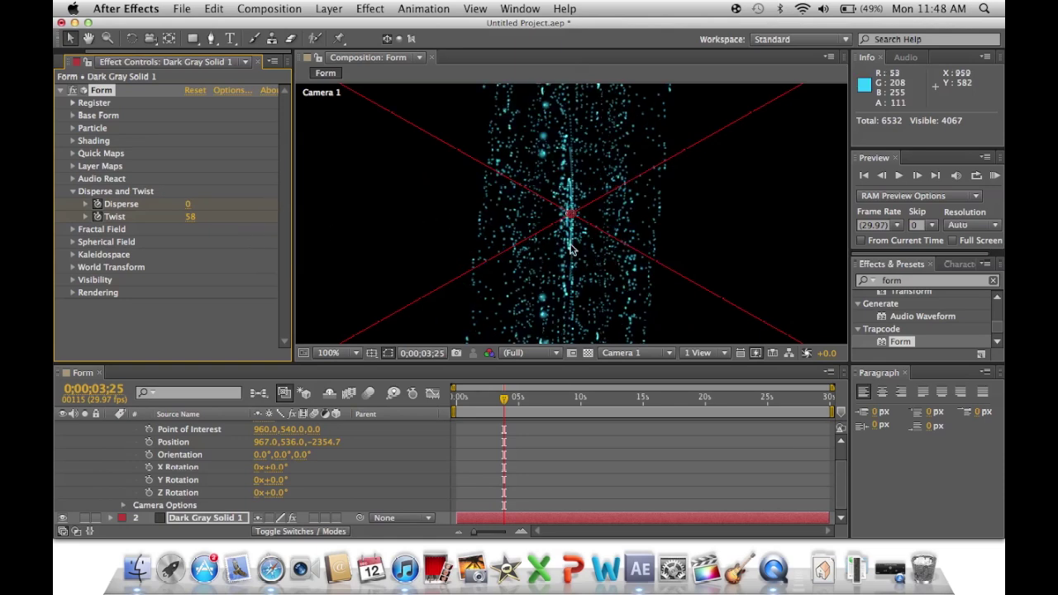
left_click(188, 205)
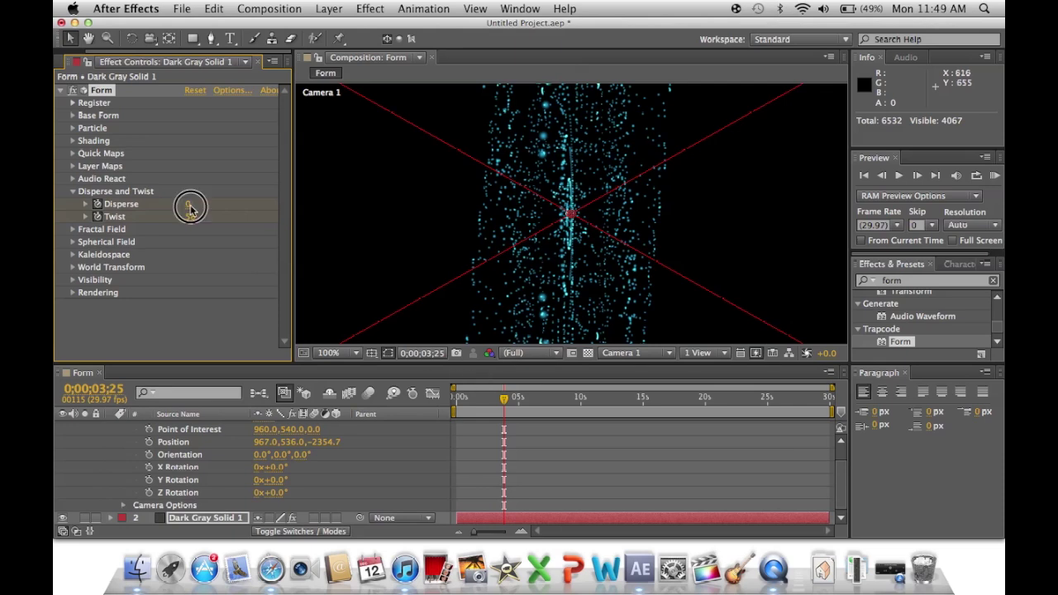
left_click_drag(189, 207, 232, 208)
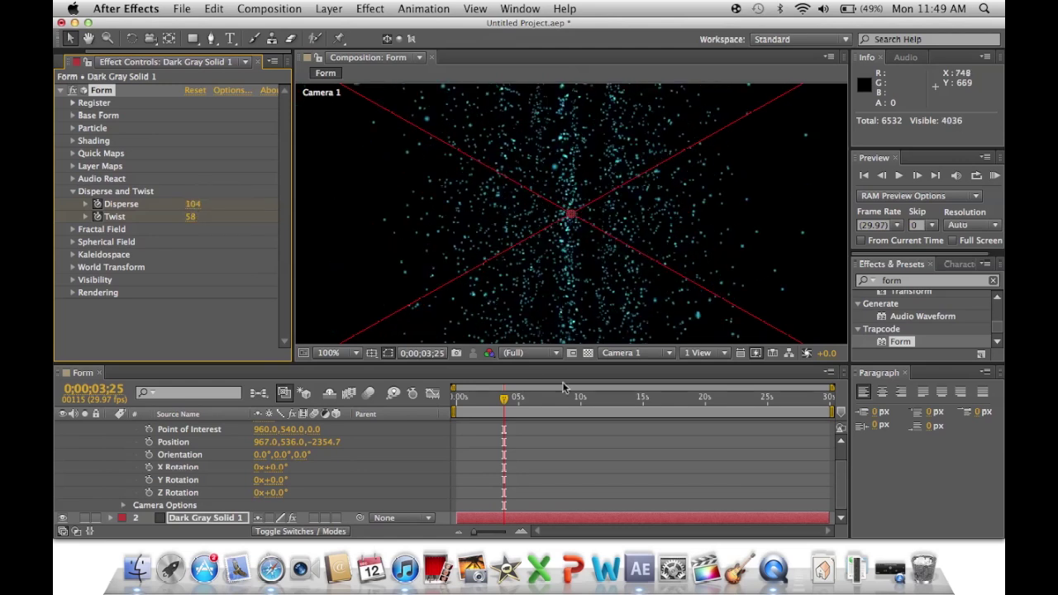
left_click_drag(503, 400, 453, 400)
left_click(898, 177)
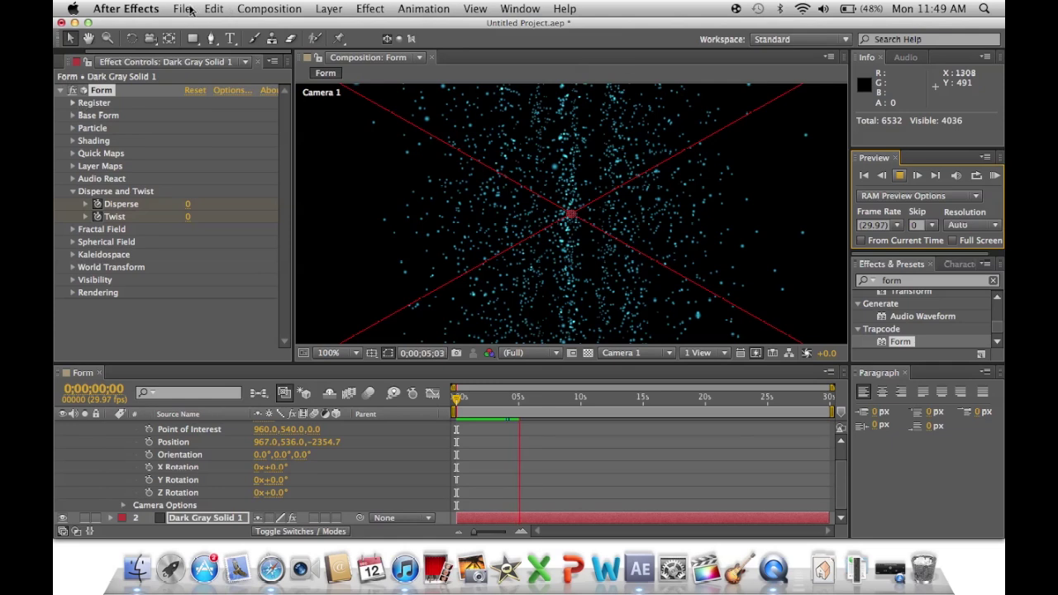
Stop the preview and set Disperse to 0
left_click(232, 521)
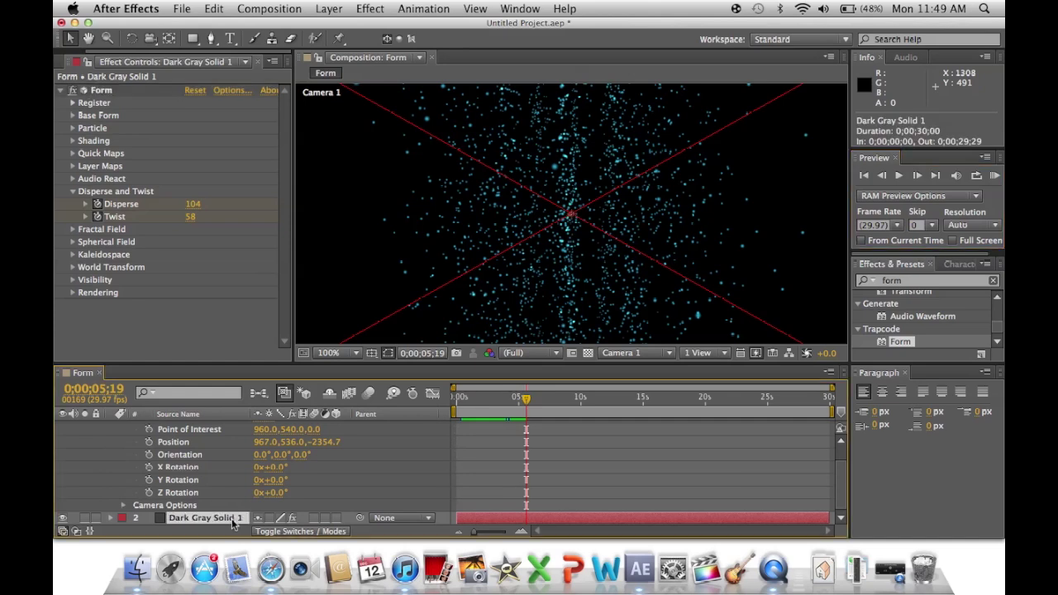
left_click_drag(192, 209, 131, 227)
left_click(187, 207)
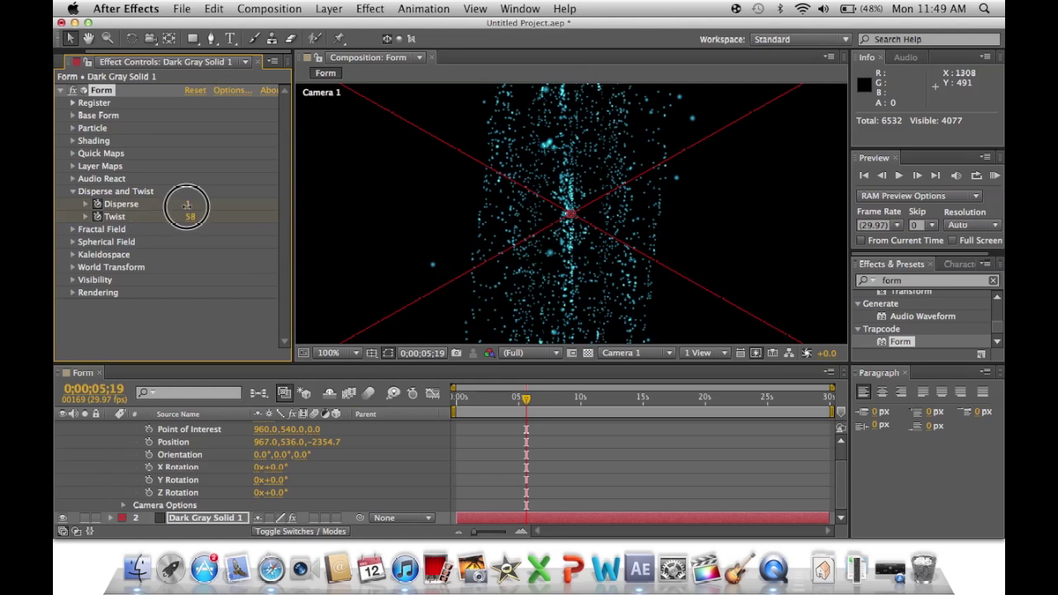
left_click_drag(187, 207, 188, 214)
left_click(188, 207)
type("0")
key("Return")
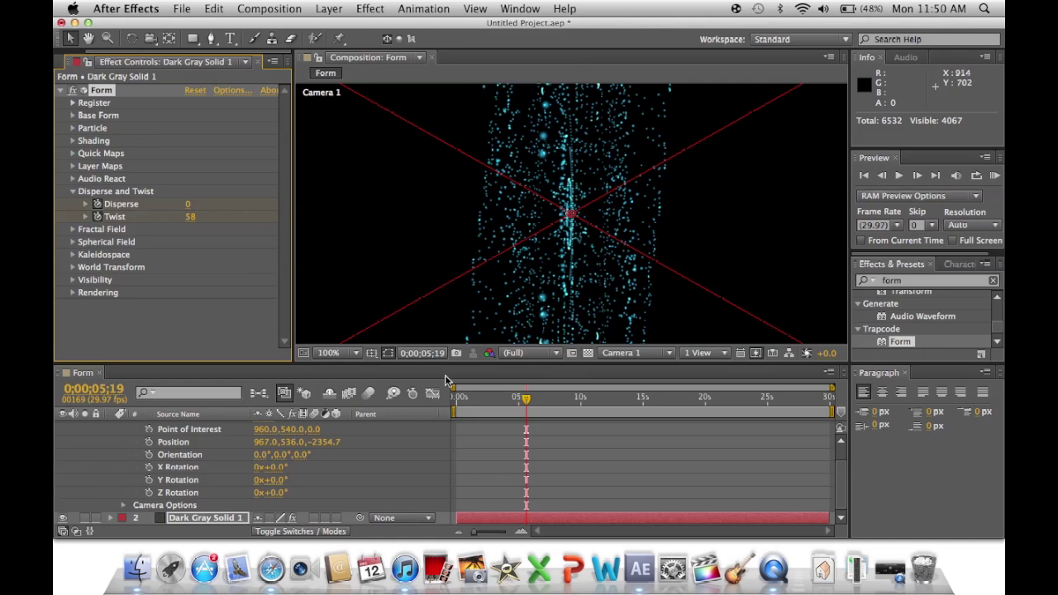
Set Twist to 0, nudge it for a slight twist, and collapse Disperse and Twist
left_click(191, 217)
type("0")
key("Return")
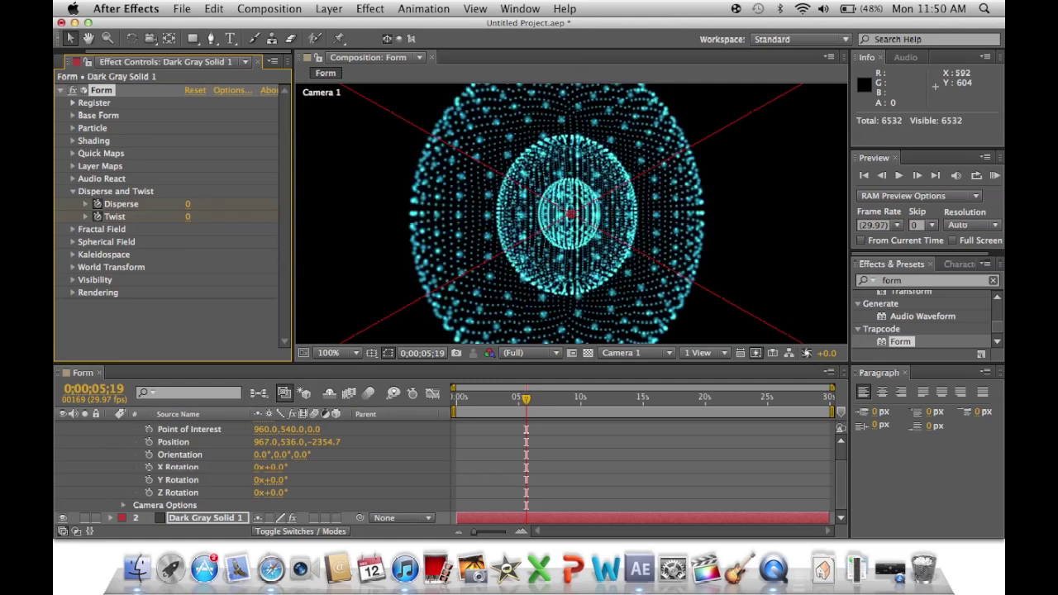
left_click_drag(188, 216, 205, 240)
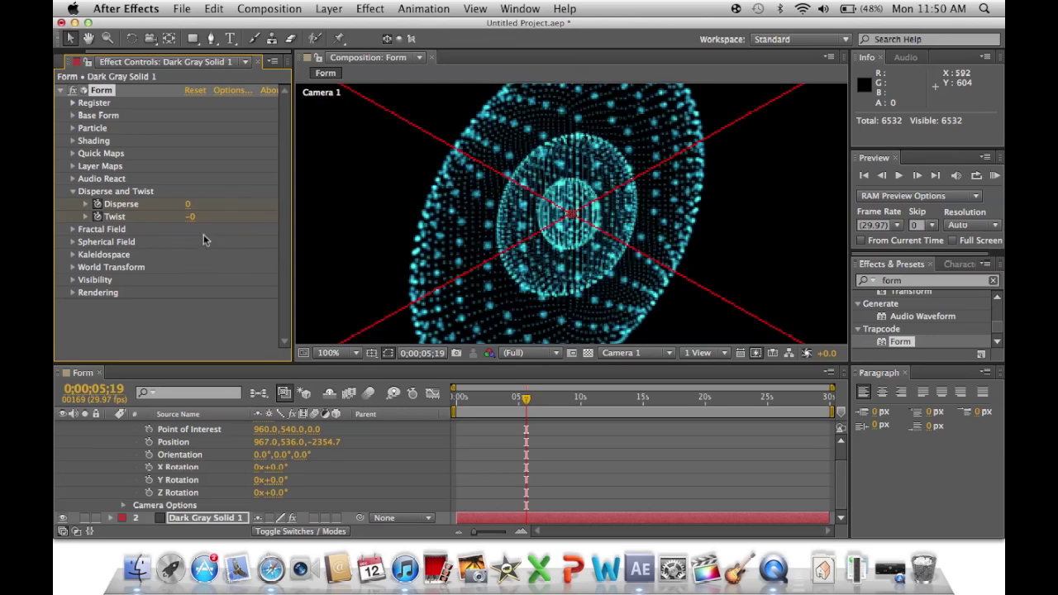
left_click(73, 191)
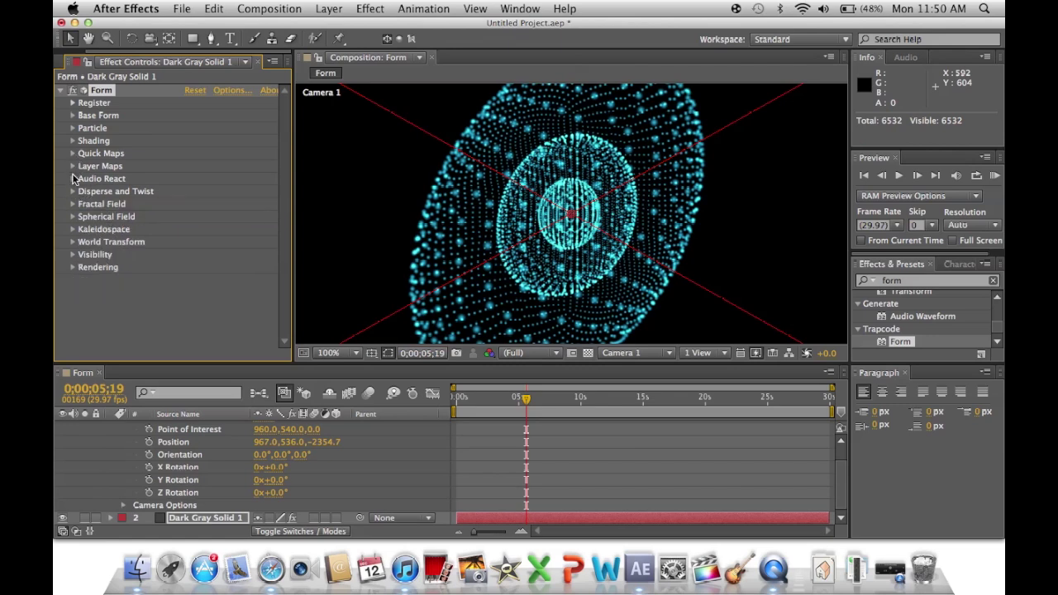
Browse the Audio React, Reactor 1 and Visibility groups, then expand Fractal Field
left_click(73, 179)
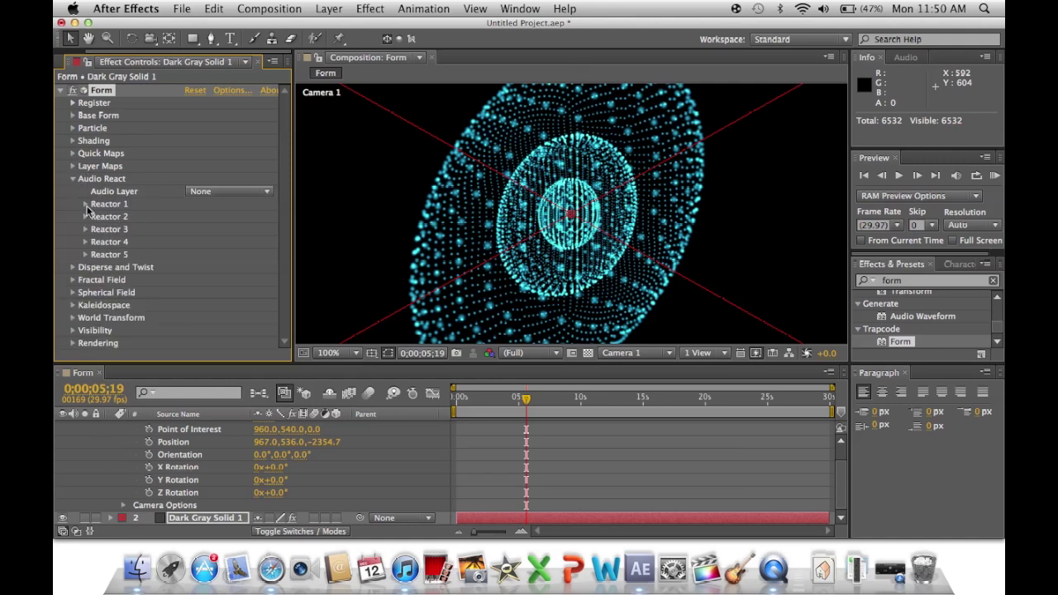
left_click(86, 204)
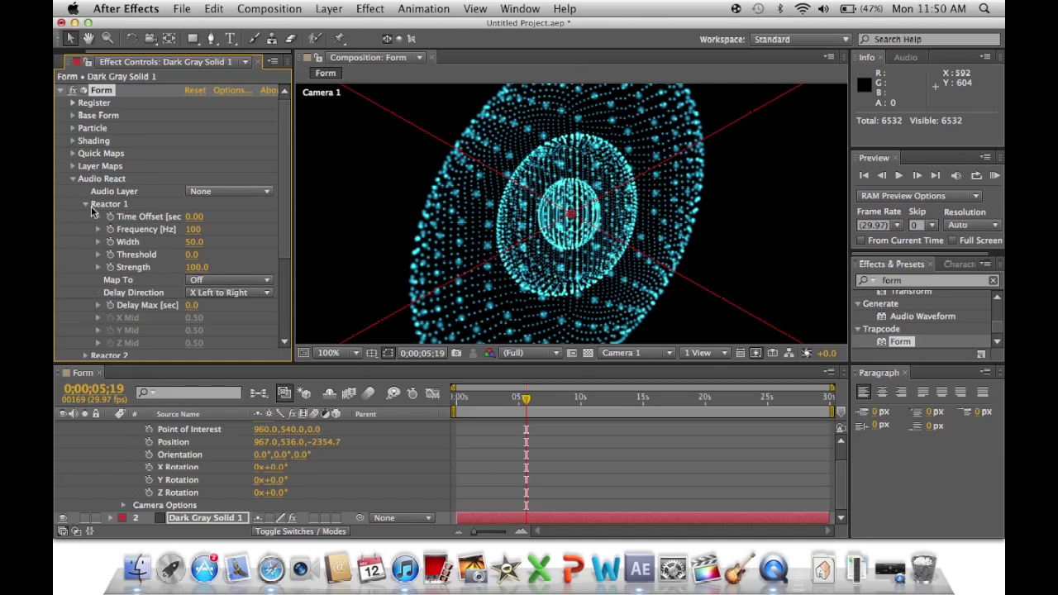
left_click(85, 204)
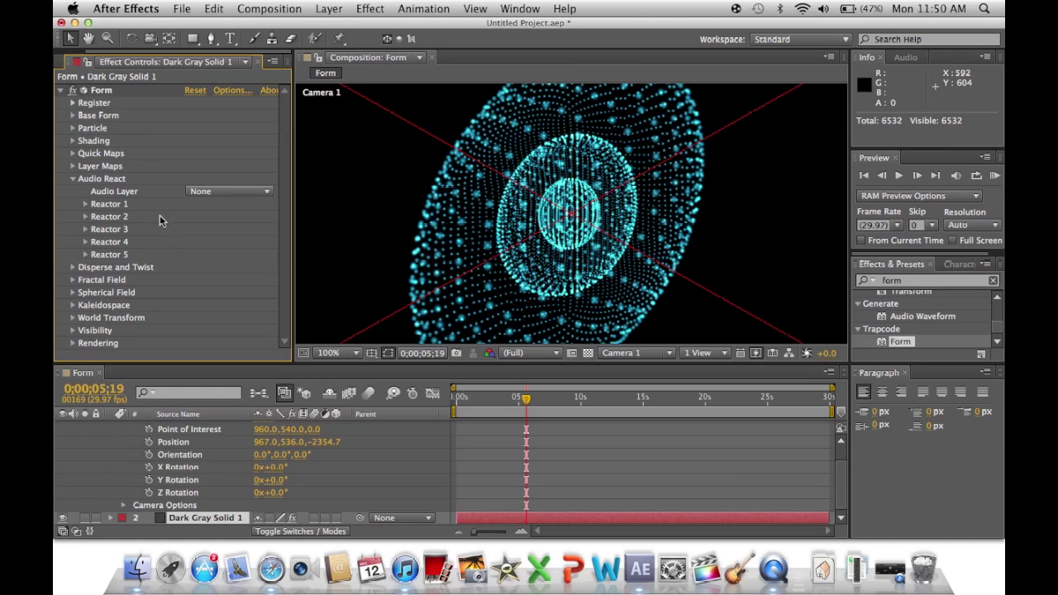
left_click(73, 179)
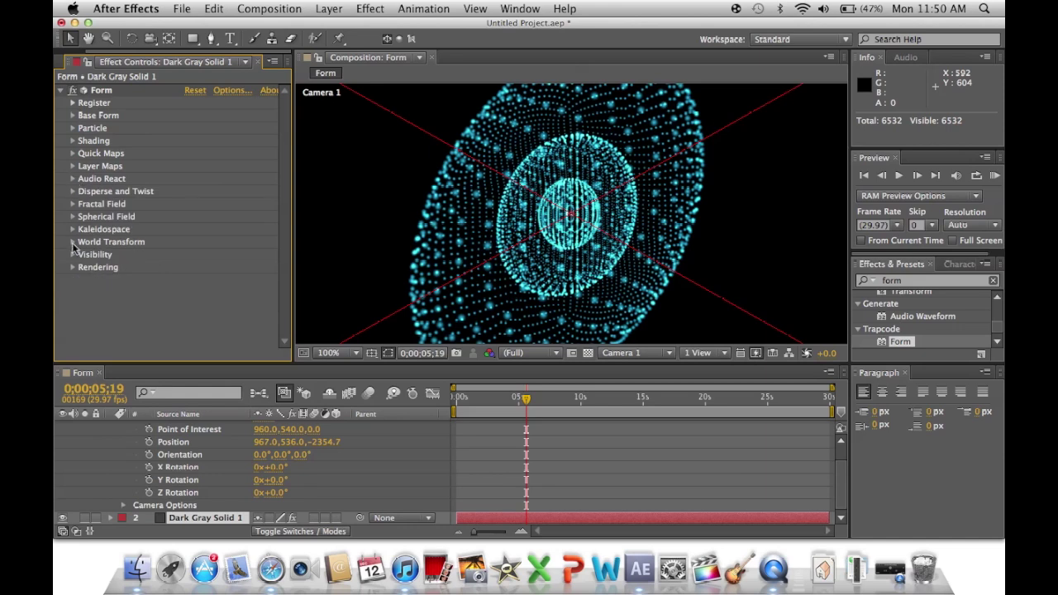
left_click(74, 257)
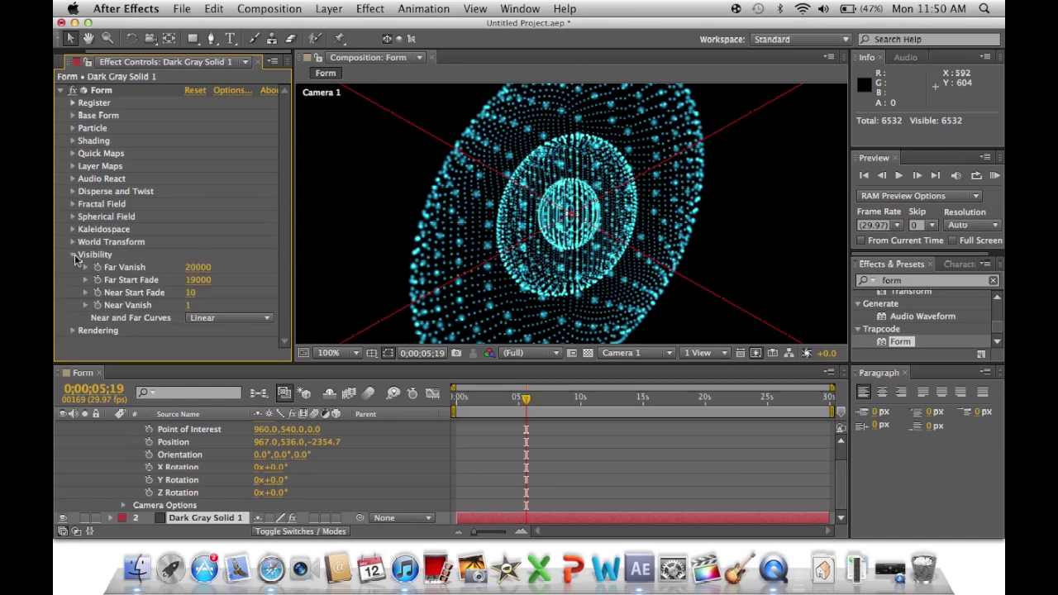
left_click(74, 257)
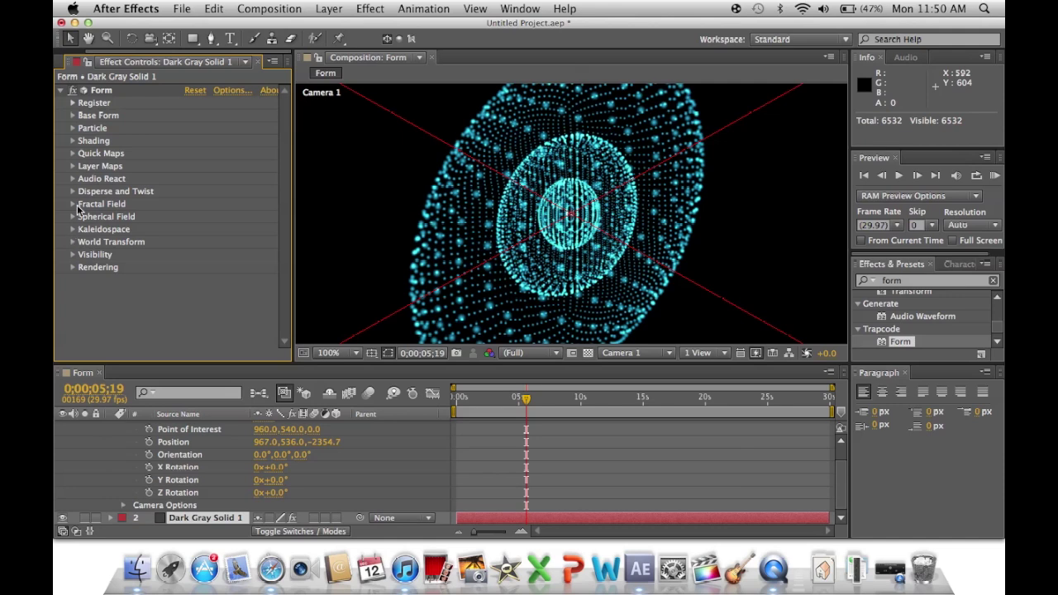
left_click(74, 203)
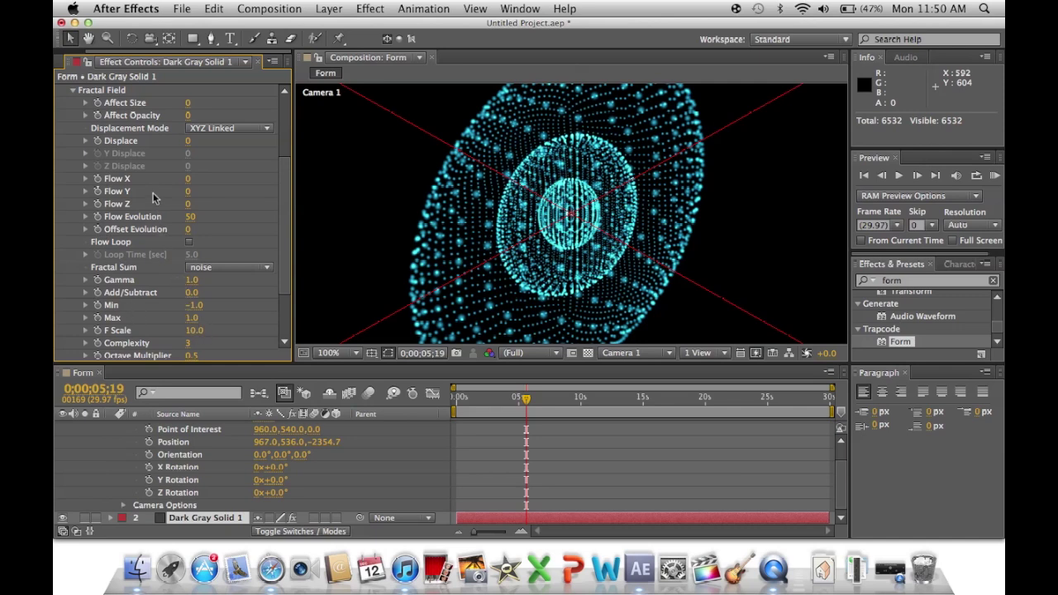
Scrub Form's Fractal Field Flow X to -3, then deselect the effect and layer
mouse_move(189, 177)
left_mouse_down()
mouse_move(272, 177)
mouse_move(195, 188)
left_mouse_up()
scroll(194, 157, "up", 1)
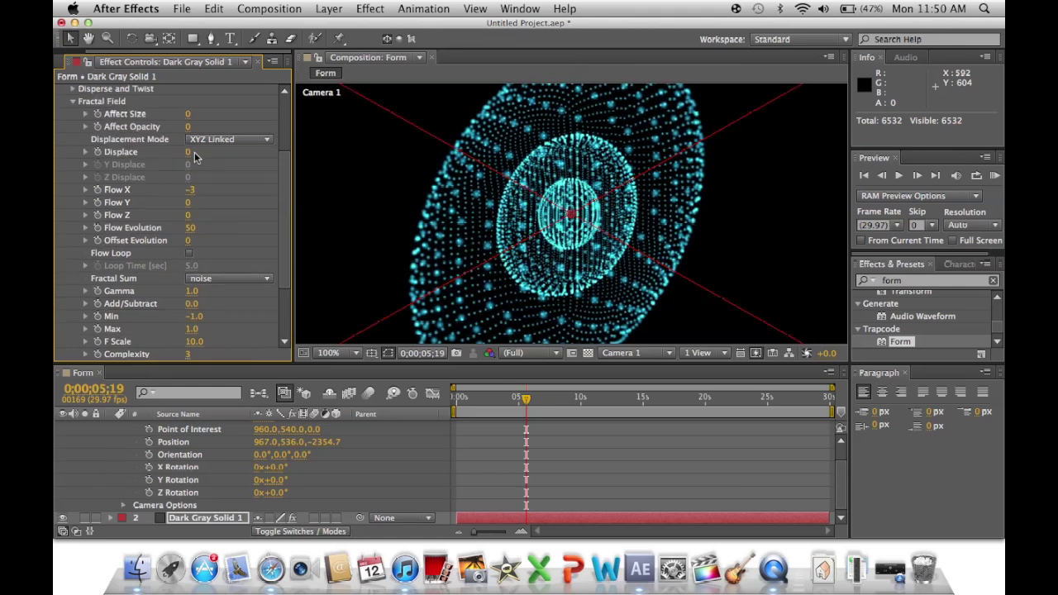
scroll(194, 157, "down", 6)
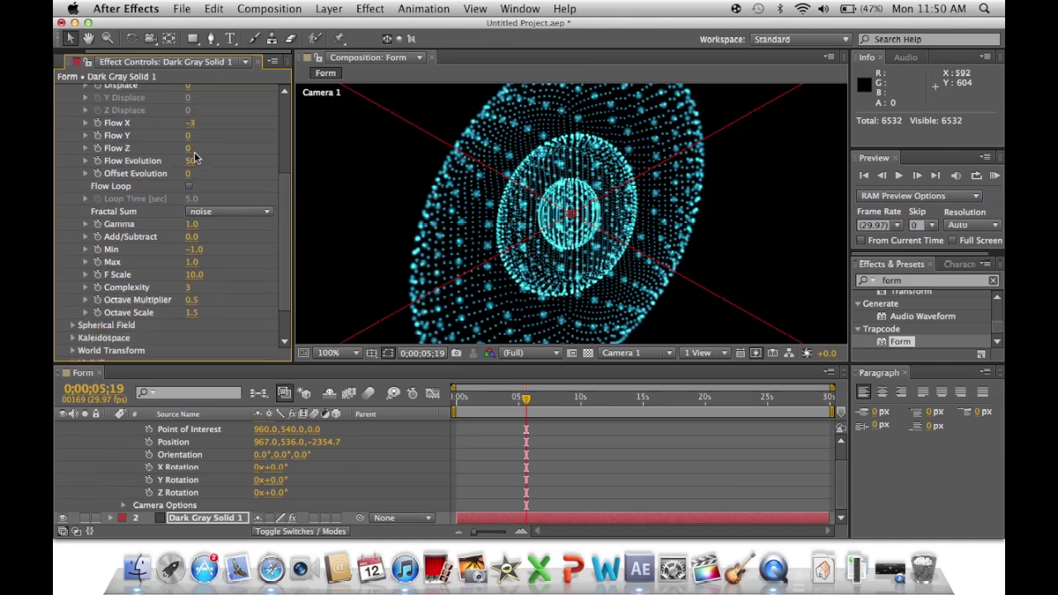
scroll(195, 152, "up", 15)
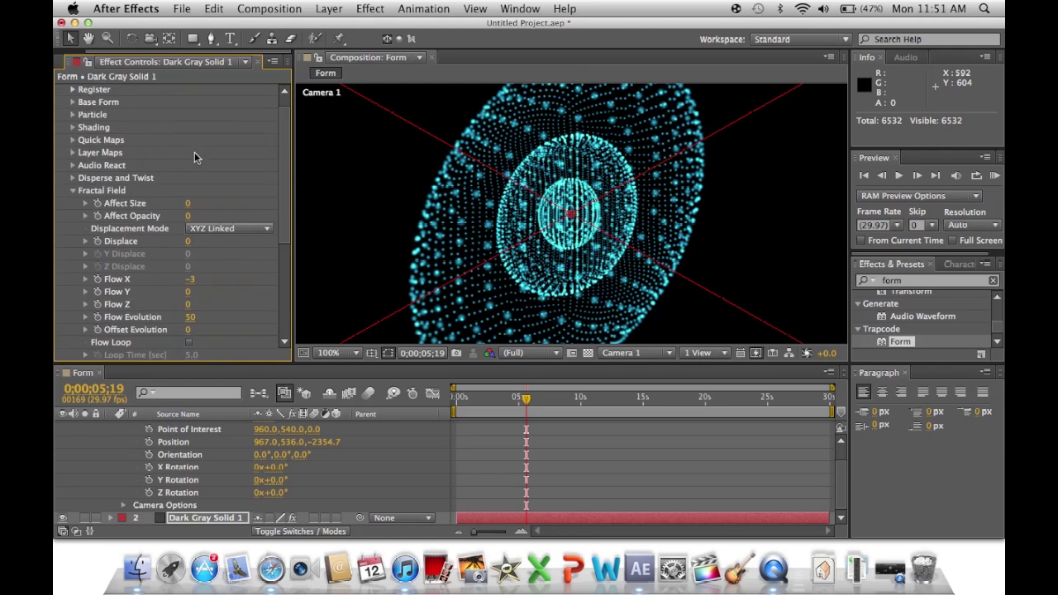
left_click(72, 204)
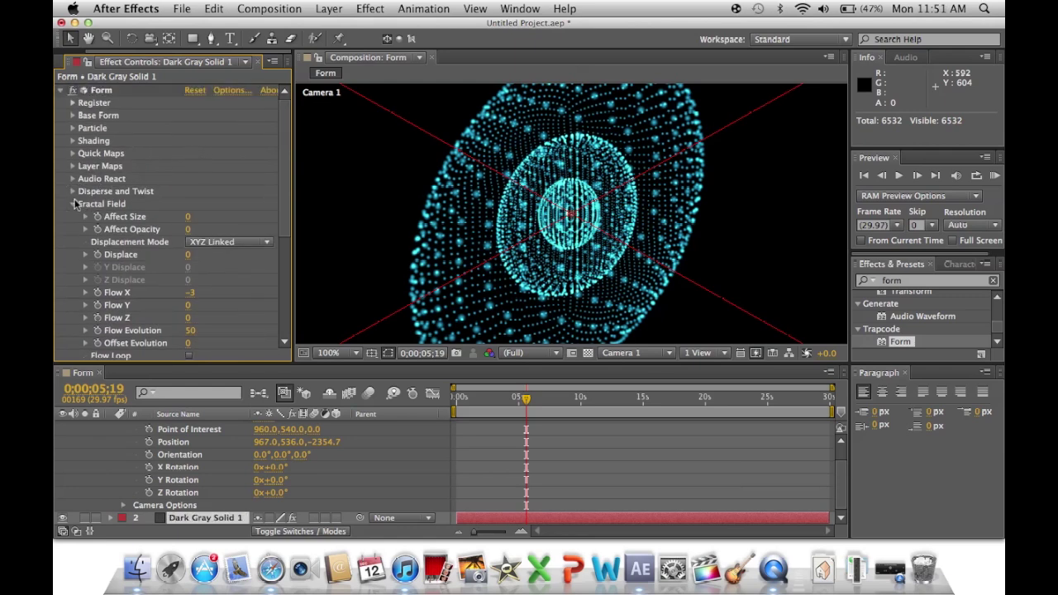
Under Layer Maps, set the Disperse map layer to Dark Gray Solid 1
left_click(73, 204)
left_click(74, 167)
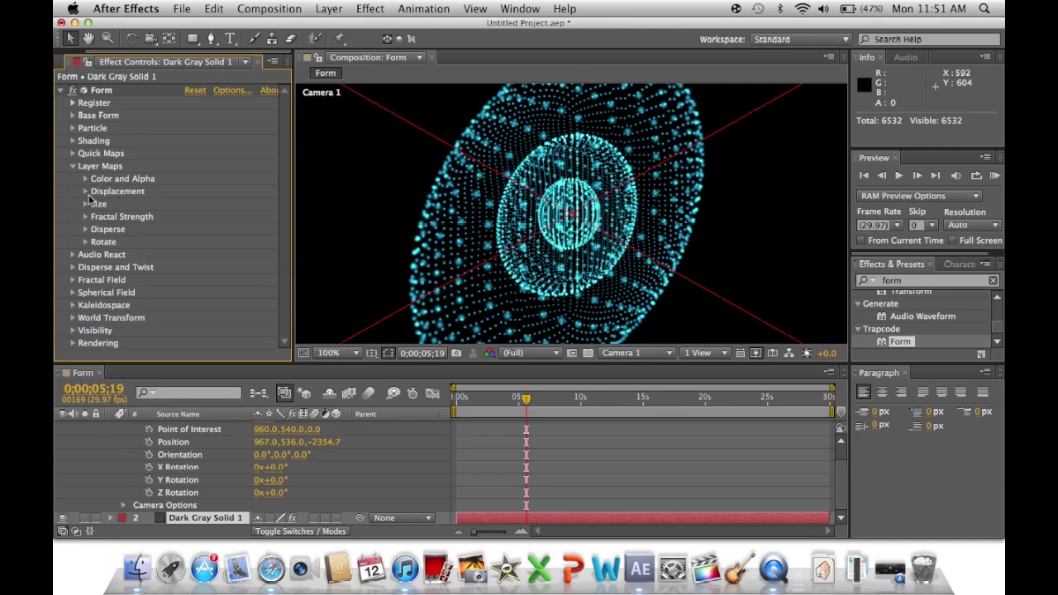
left_click(85, 230)
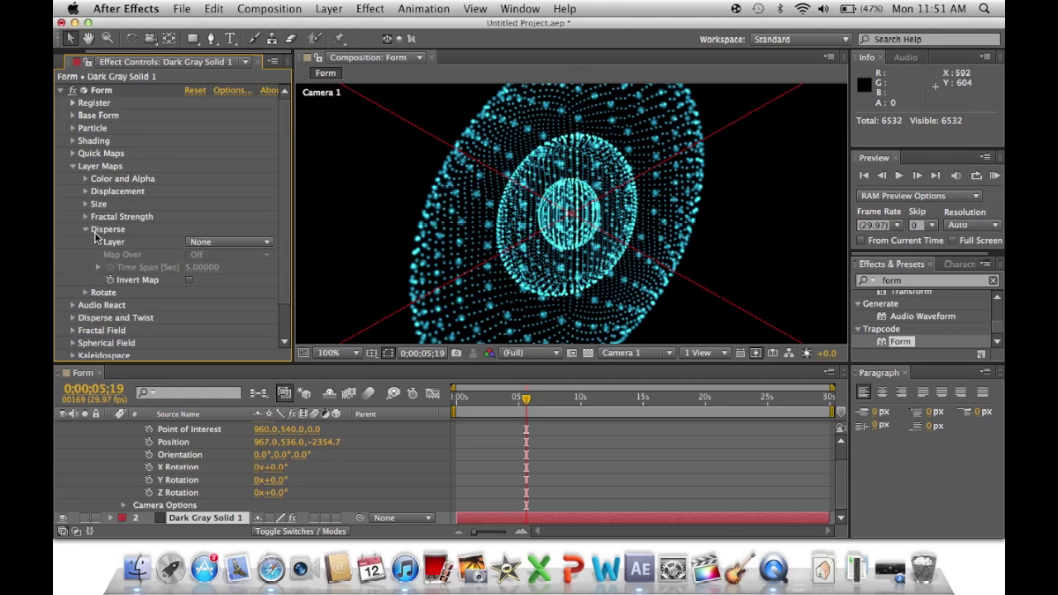
left_click(211, 241)
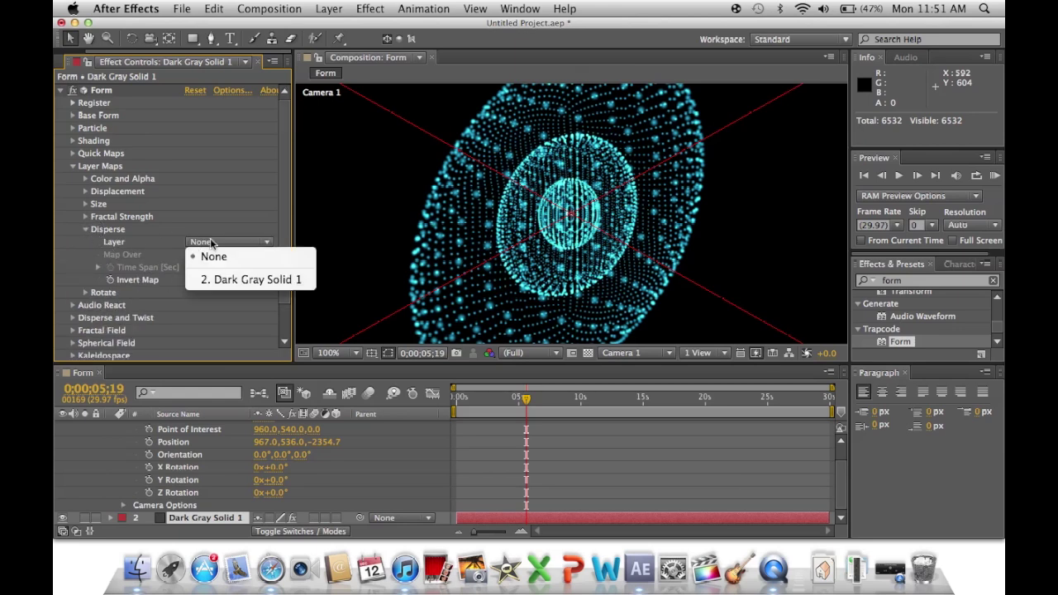
left_click(232, 281)
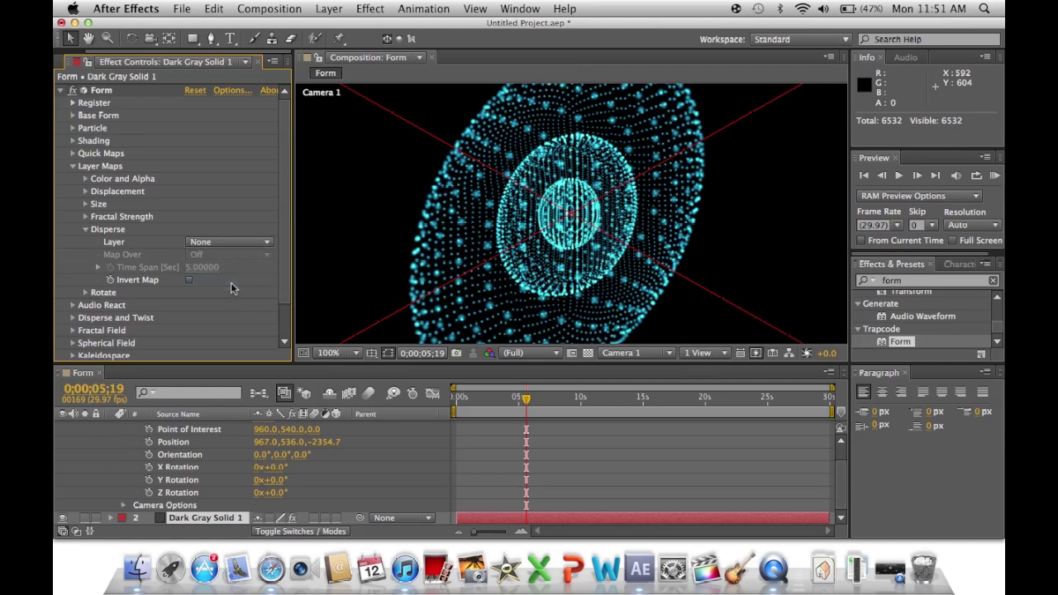
left_click(85, 229)
Check the Fractal Strength, Size, Displacement and Color and Alpha maps, leaving Color and Alpha at None
left_click(85, 217)
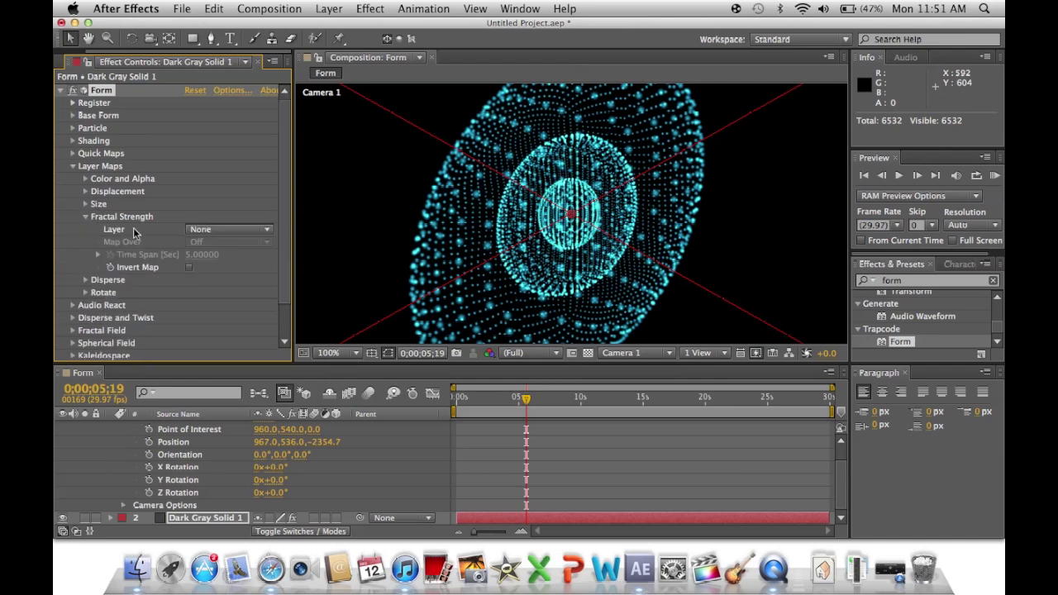
left_click(85, 217)
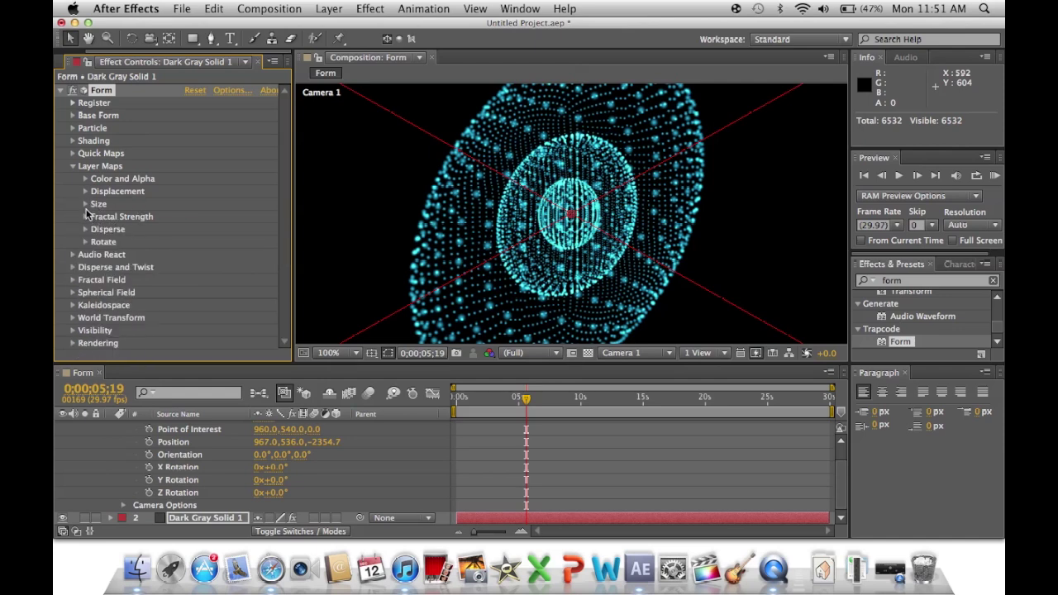
left_click(86, 203)
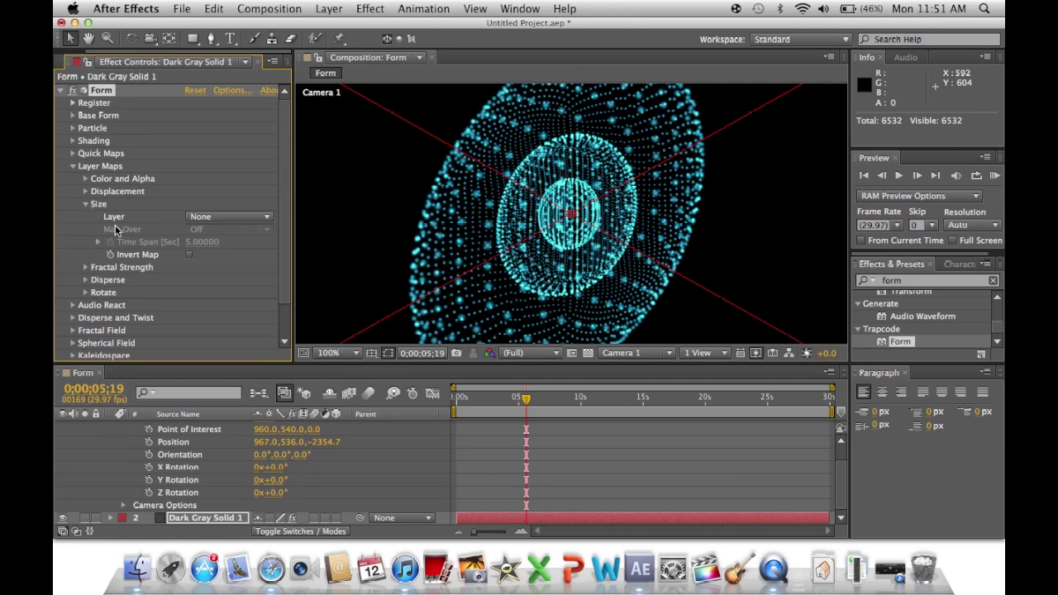
left_click(86, 205)
left_click(85, 191)
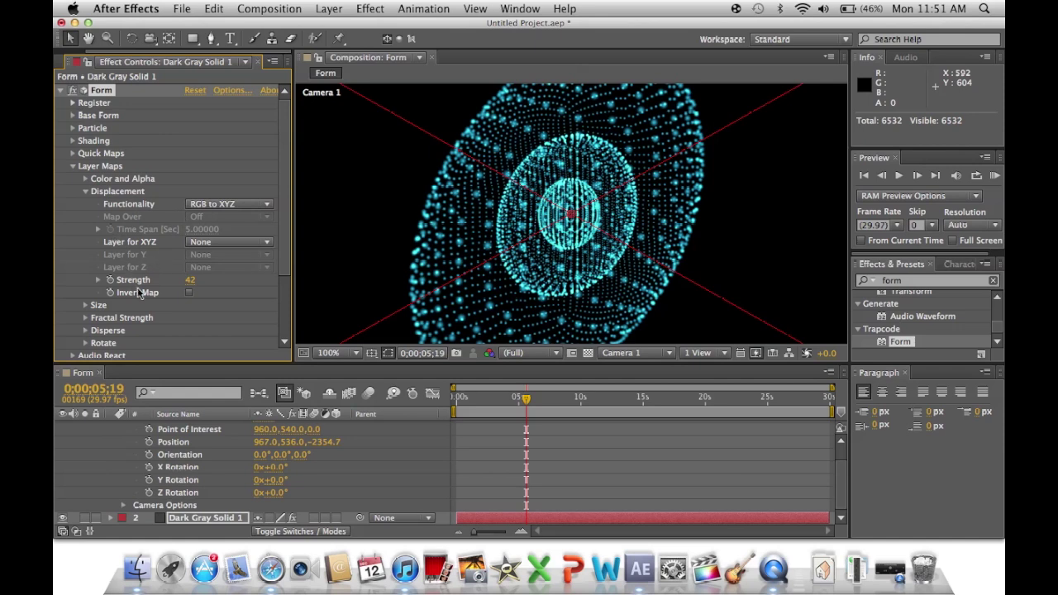
left_click(86, 191)
left_click(85, 180)
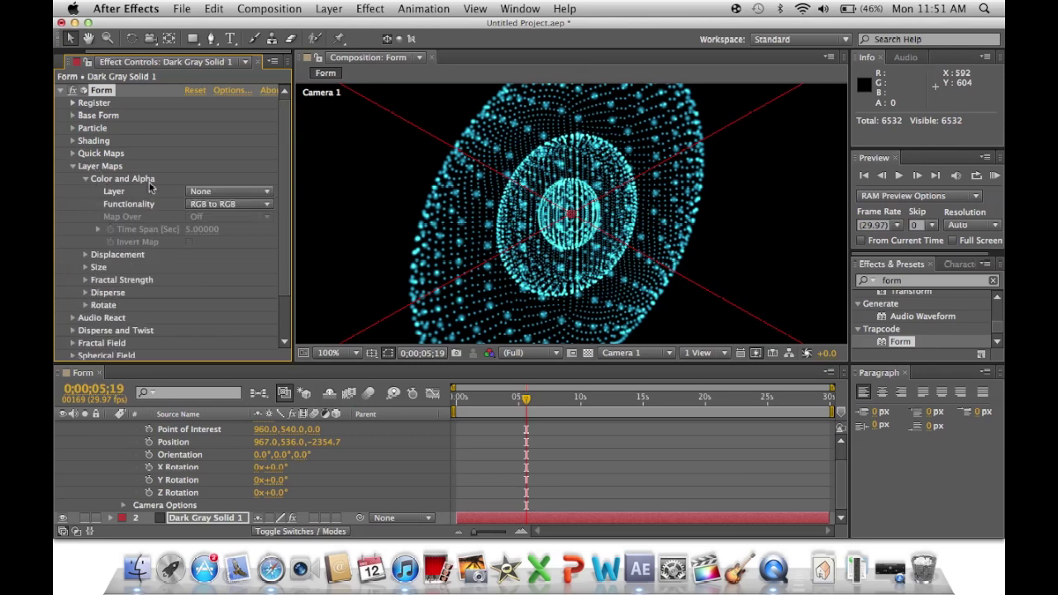
left_click(223, 194)
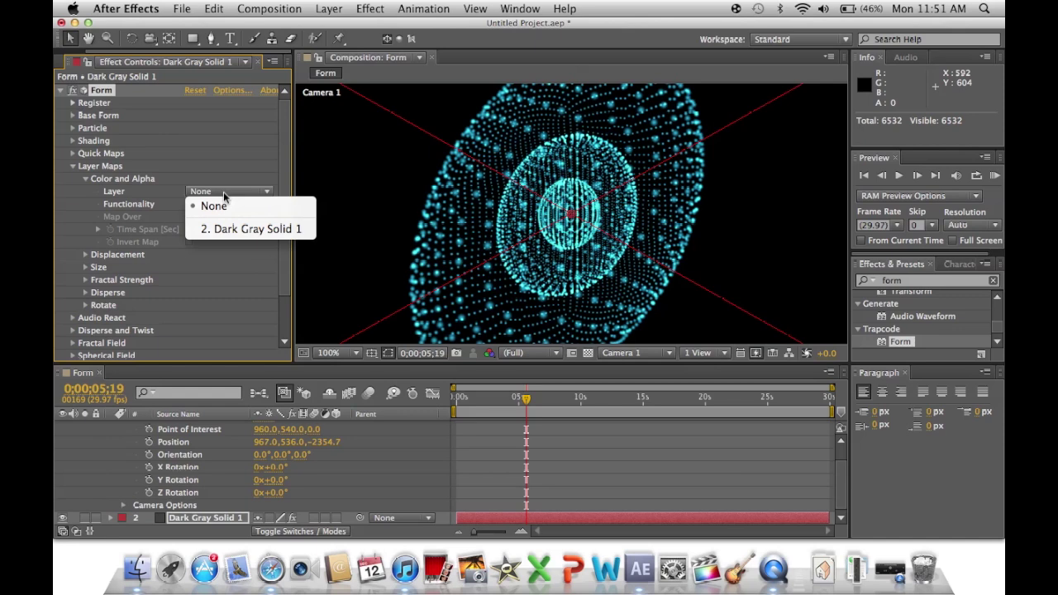
left_click(223, 176)
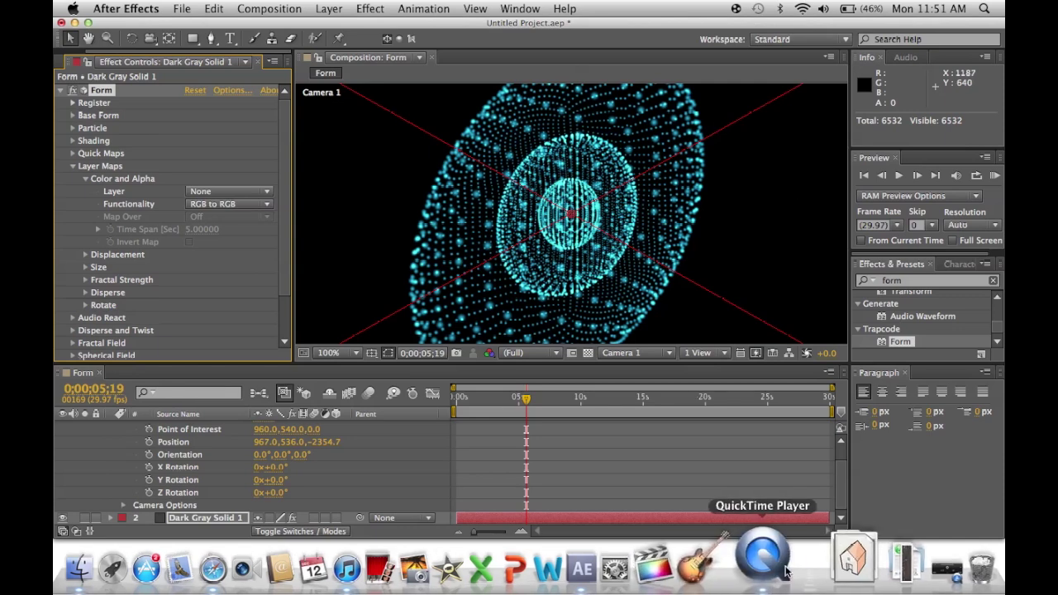
Switch to QuickTime Player from the Dock
left_click(757, 562)
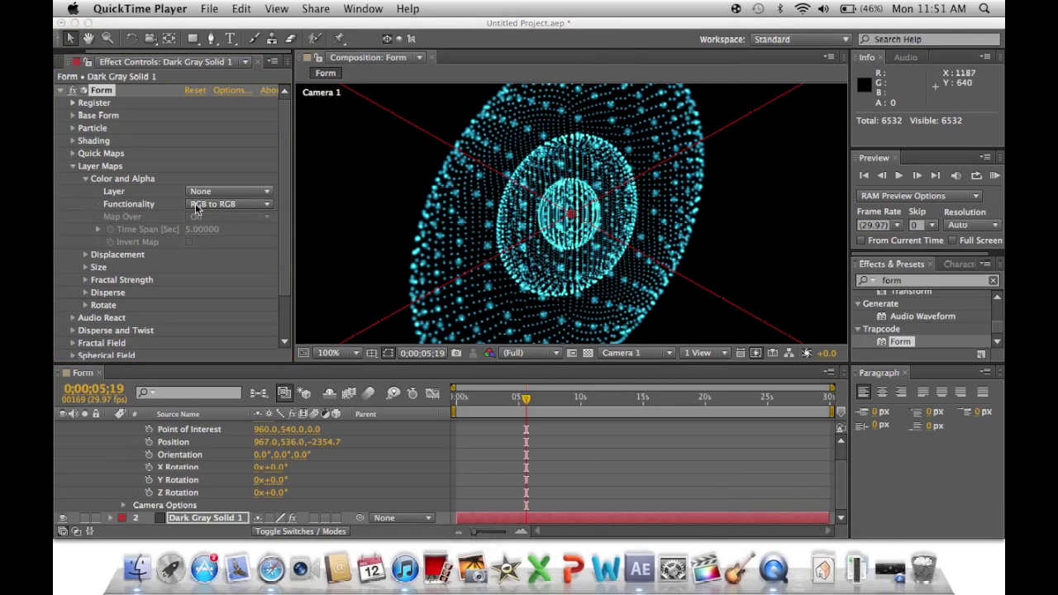